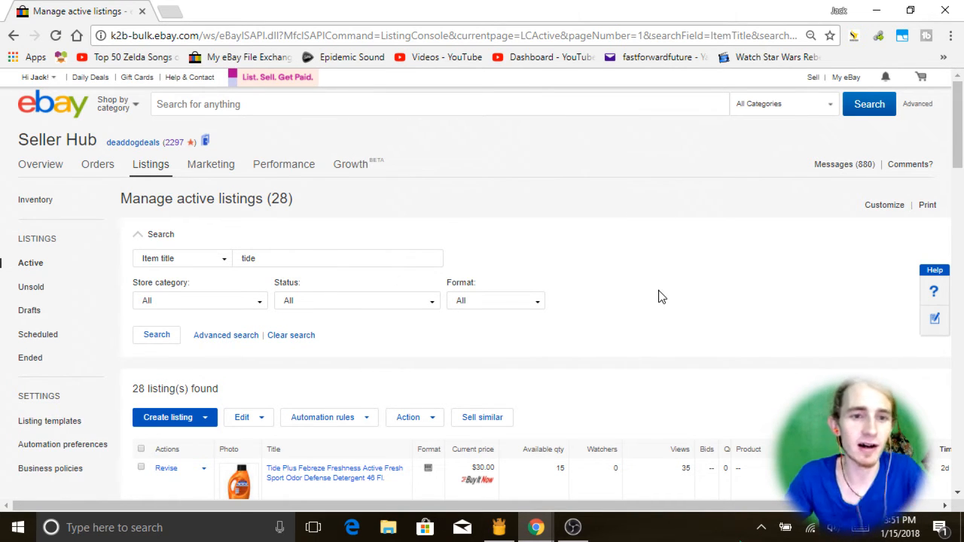
# Examine the active listings filtered by the item title "tide", from the search field through the end of the list.
pyautogui.scroll(-5, 584, 303)
pyautogui.scroll(8, 583, 302)
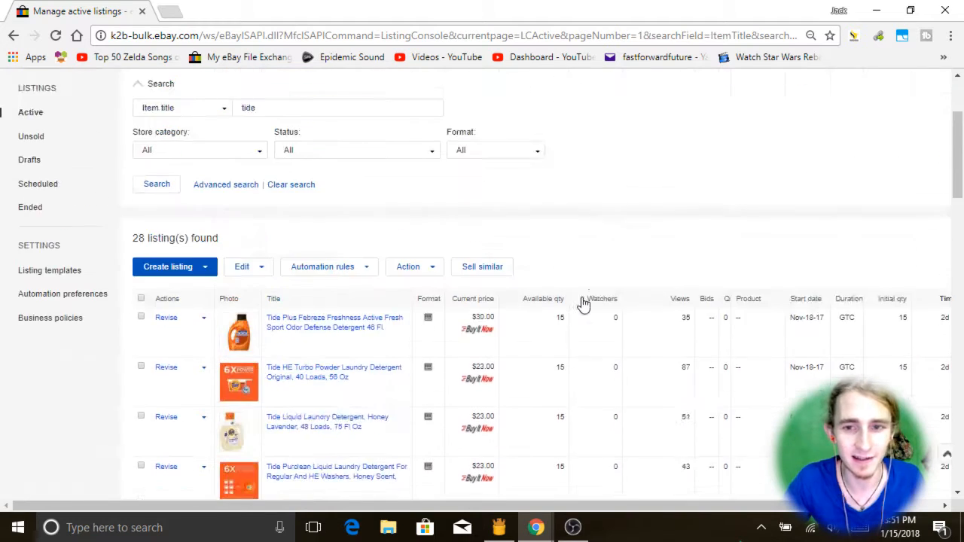
pyautogui.doubleClick(319, 254)
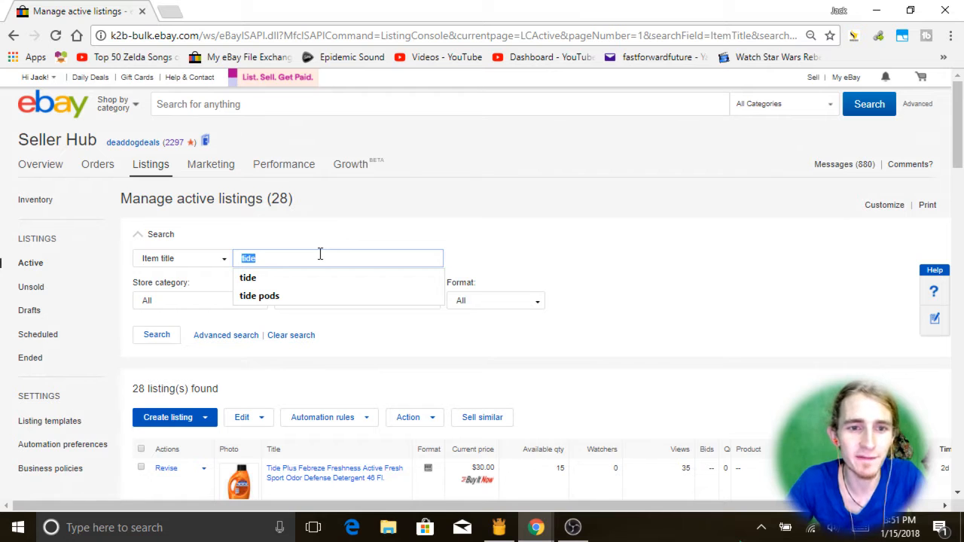
pyautogui.click(581, 237)
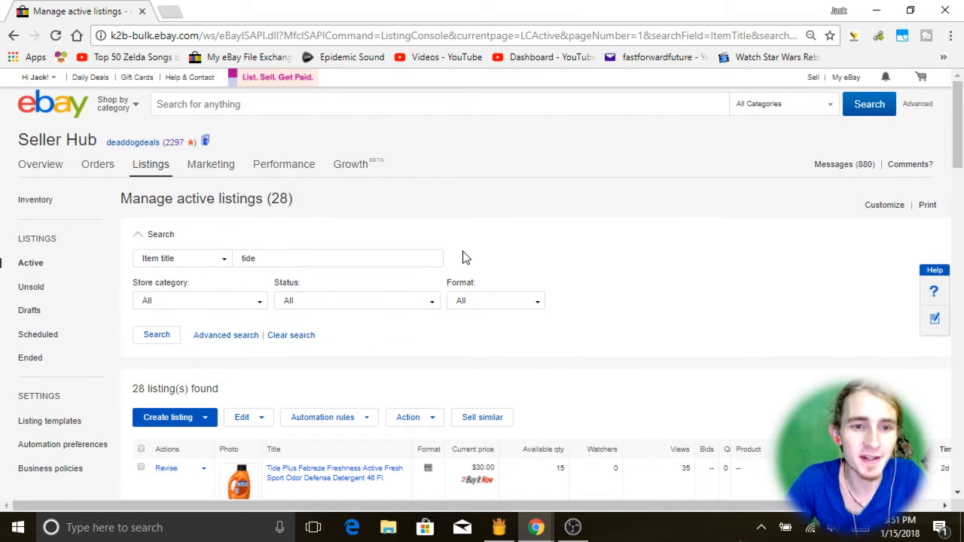
pyautogui.scroll(-1, 328, 185)
pyautogui.moveTo(296, 183); pyautogui.dragTo(239, 183)
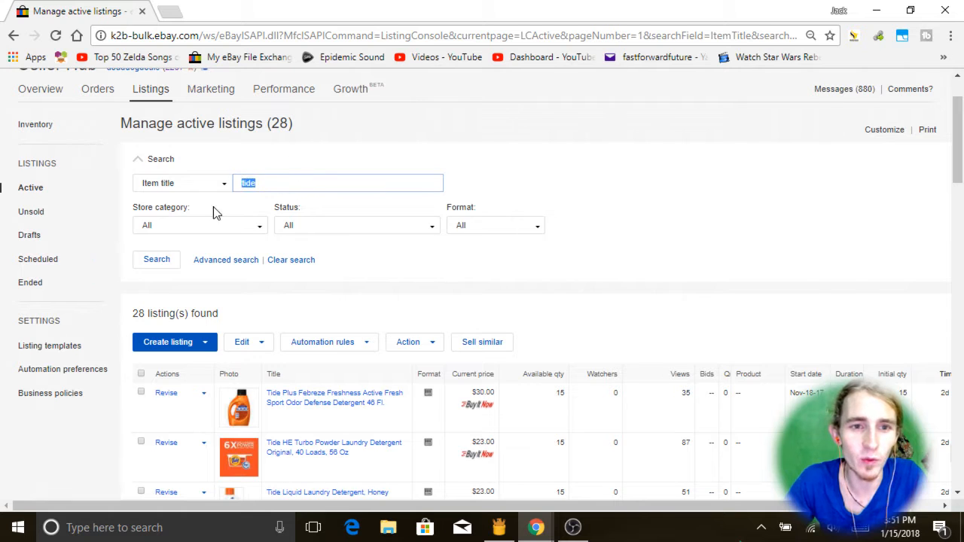
pyautogui.click(302, 188)
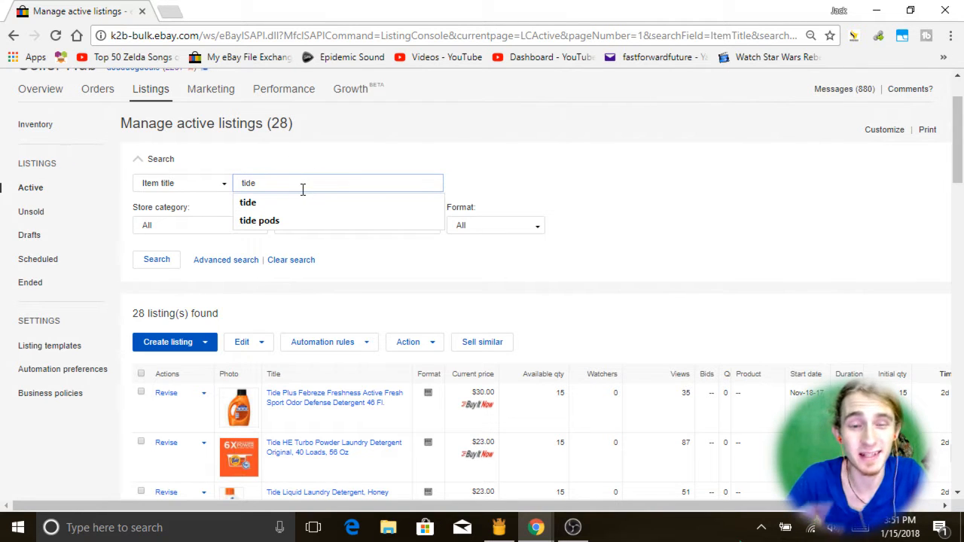
pyautogui.click(638, 187)
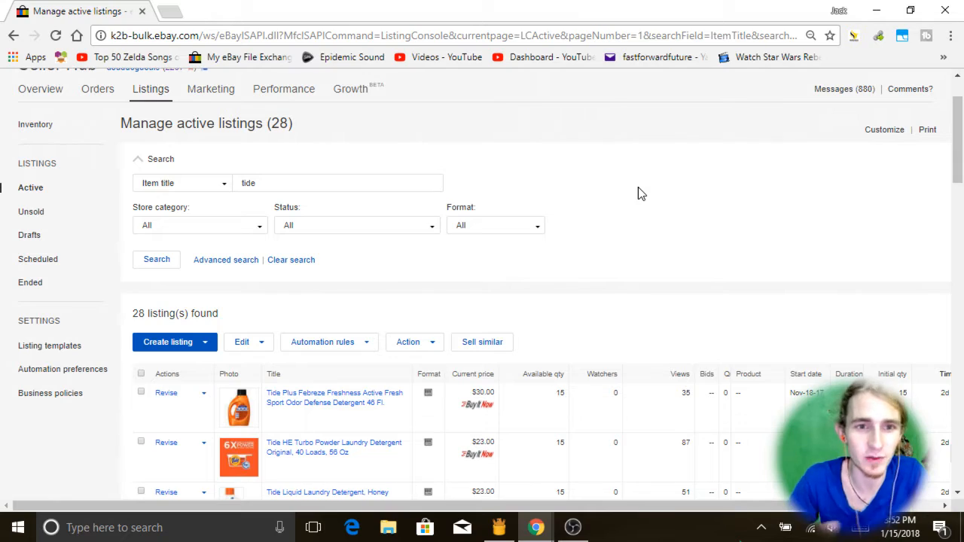
pyautogui.scroll(-10, 638, 188)
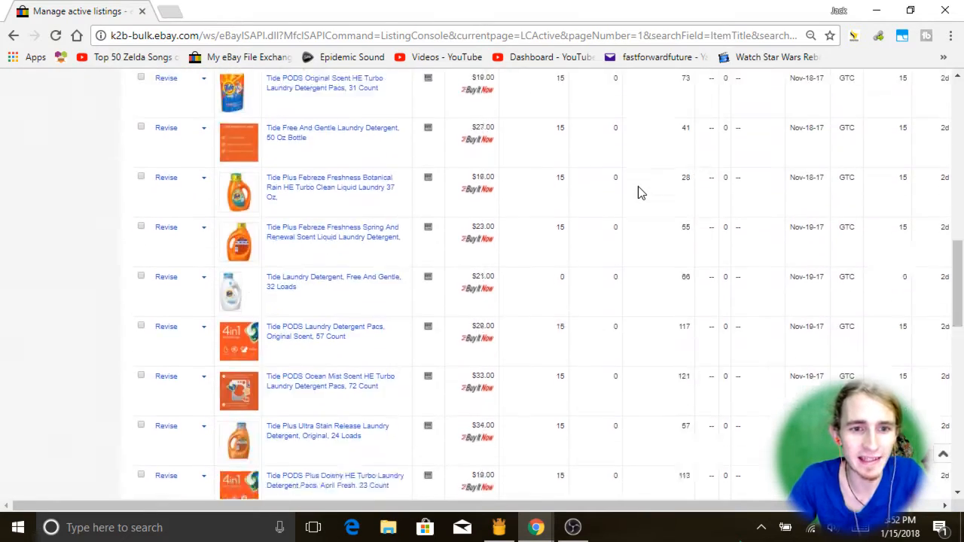
pyautogui.scroll(10, 639, 194)
pyautogui.scroll(-15, 639, 195)
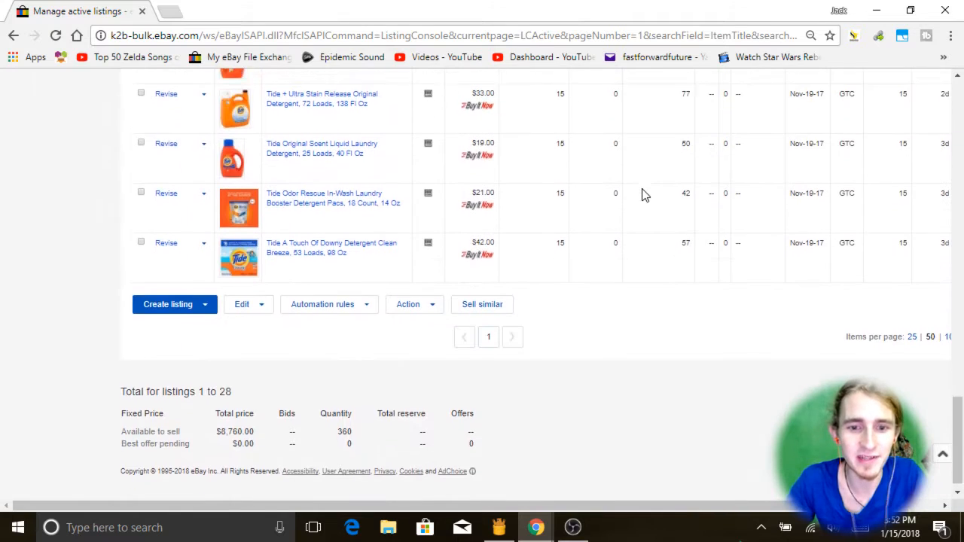
pyautogui.scroll(15, 642, 195)
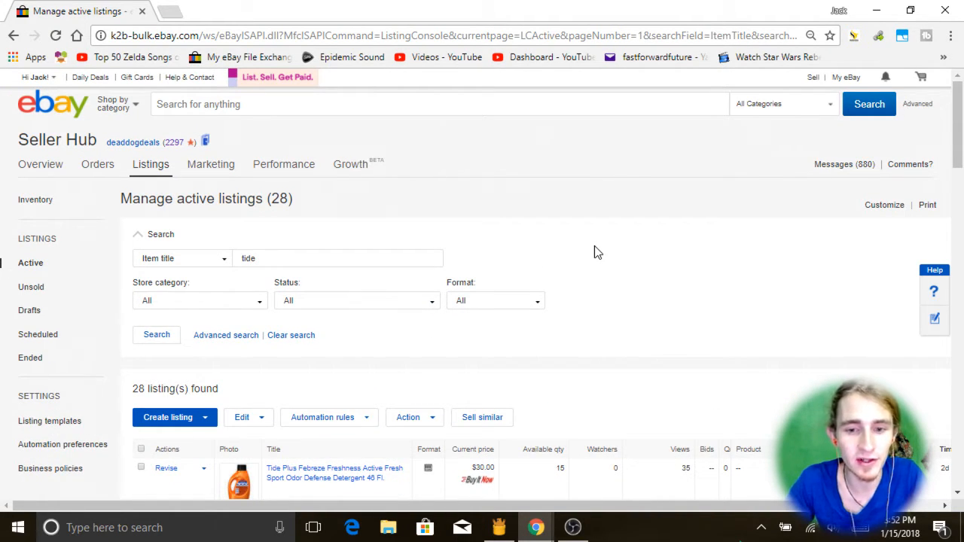
# Find and launch the Macro Recorder application.
pyautogui.click(165, 527)
pyautogui.write('m')
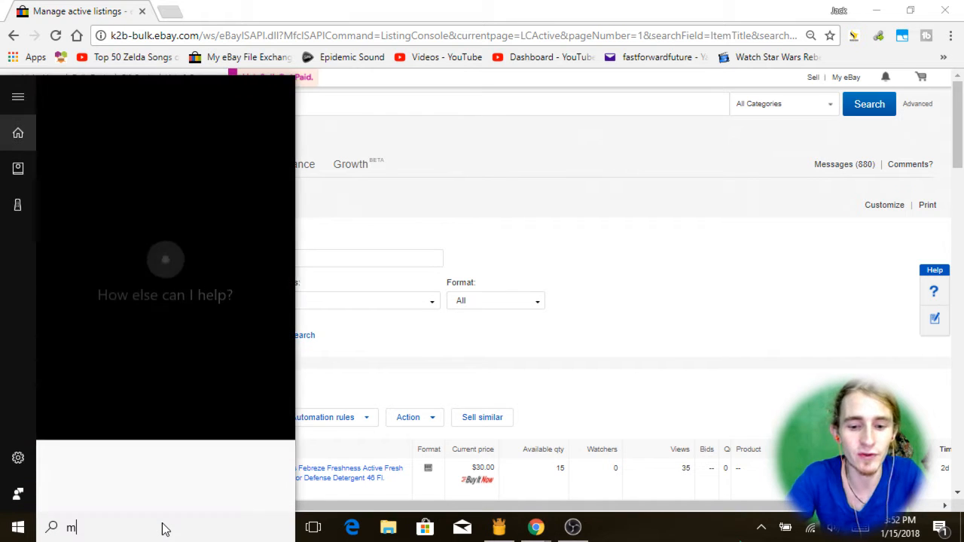
pyautogui.write('acro')
pyautogui.click(181, 166)
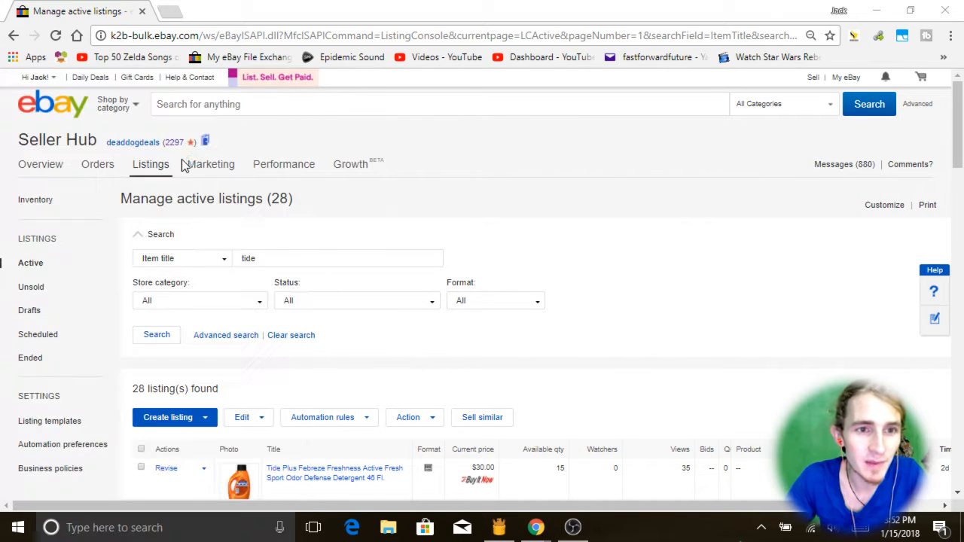
pyautogui.click(435, 234)
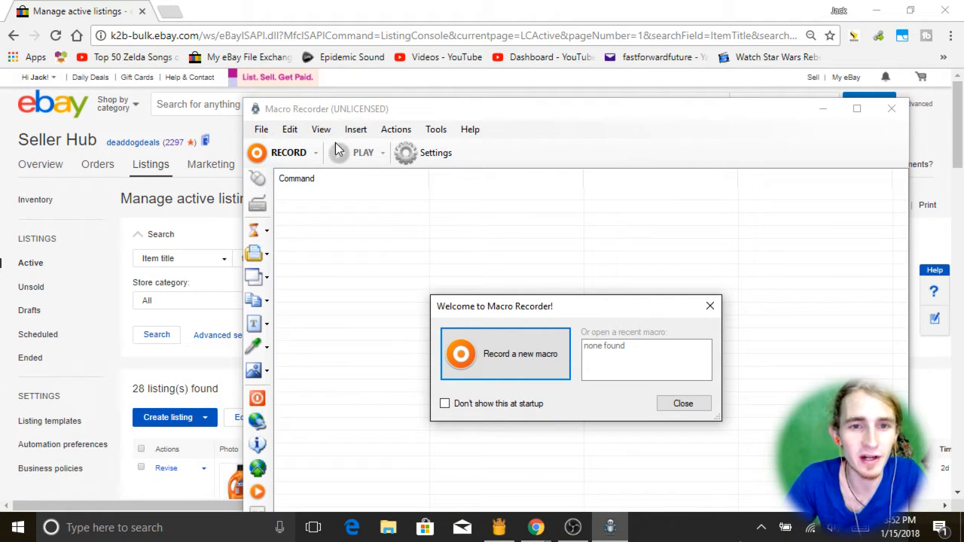
# Record a brief new macro without performing any actions, and decline to overwrite it with another recording.
pyautogui.click(382, 113)
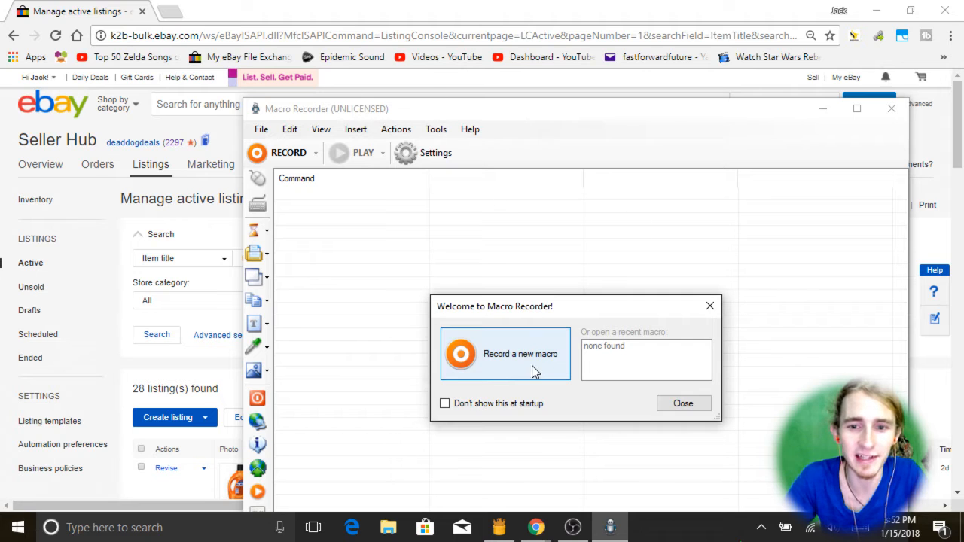
pyautogui.click(510, 357)
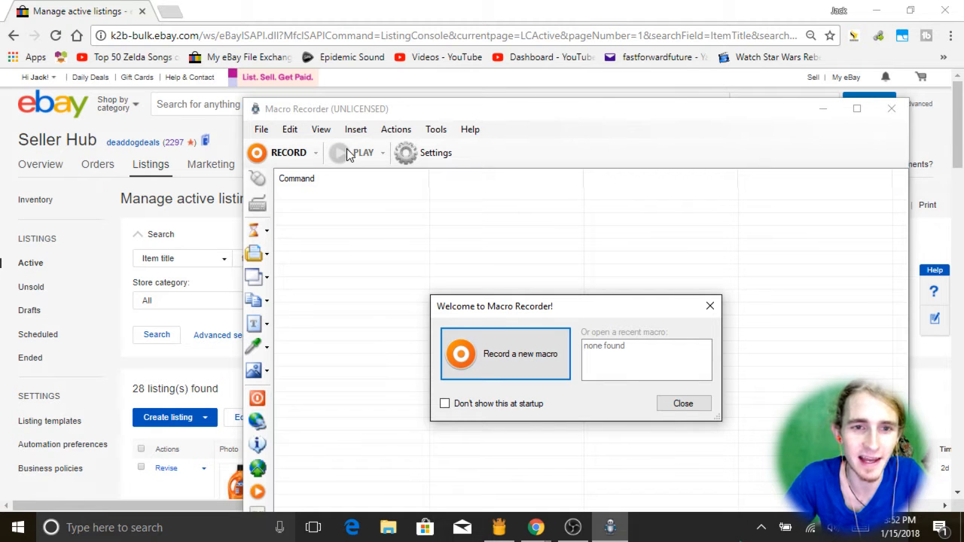
pyautogui.click(532, 355)
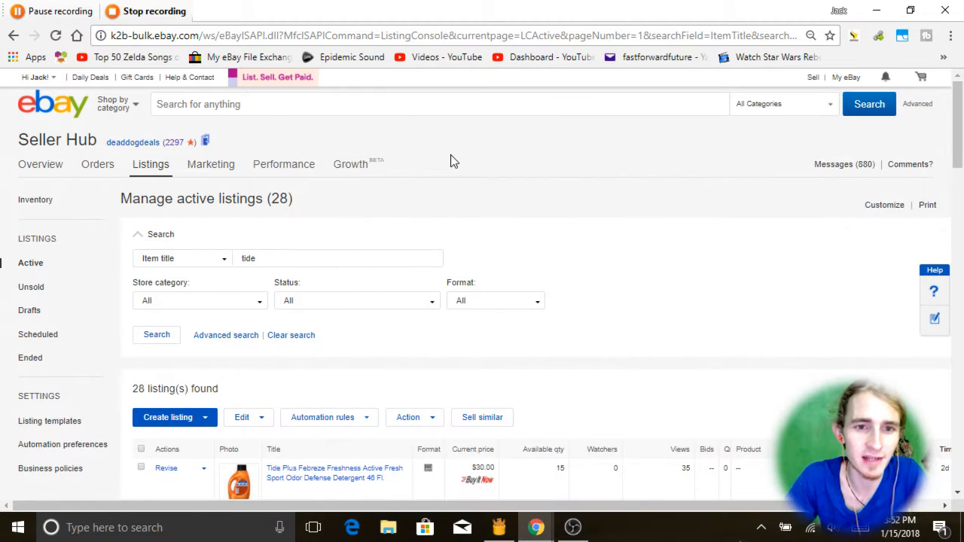
pyautogui.click(149, 12)
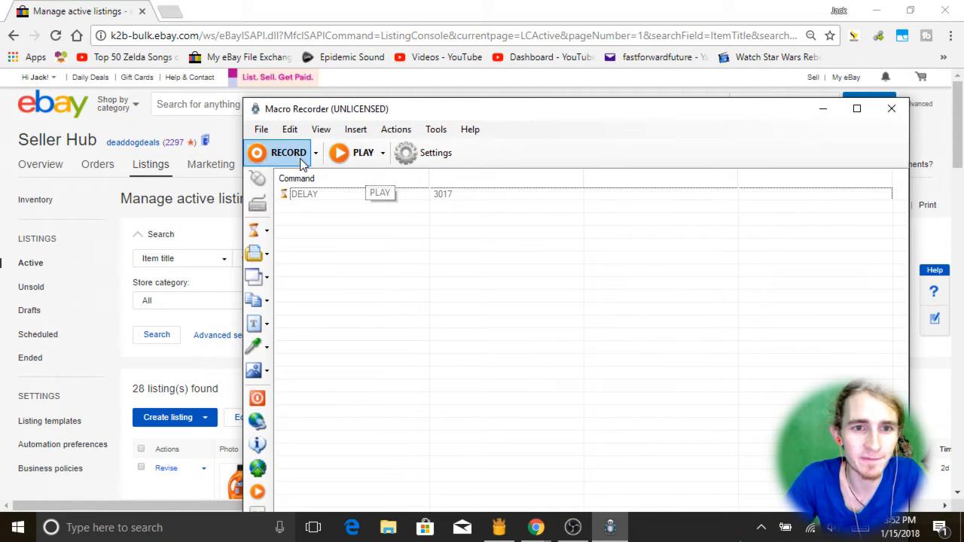
pyautogui.click(298, 158)
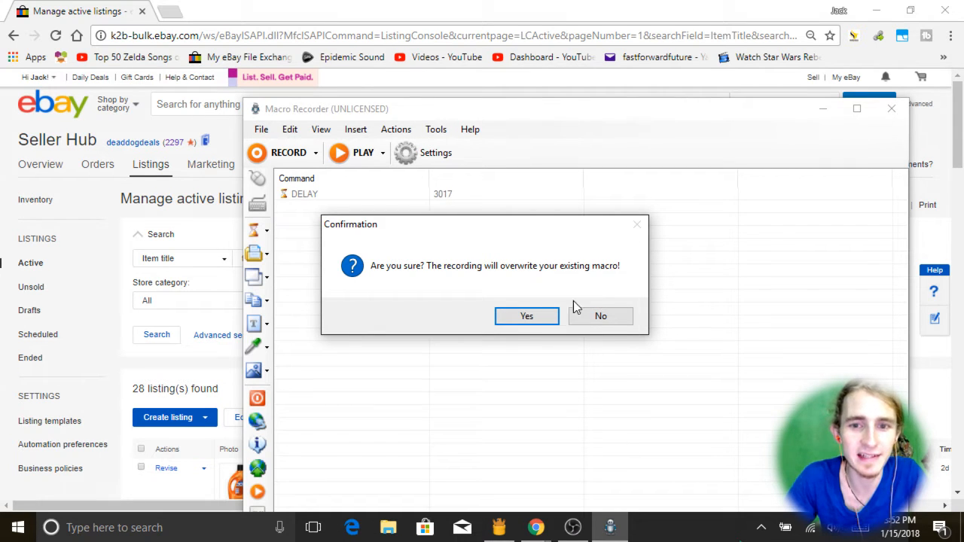
pyautogui.click(604, 319)
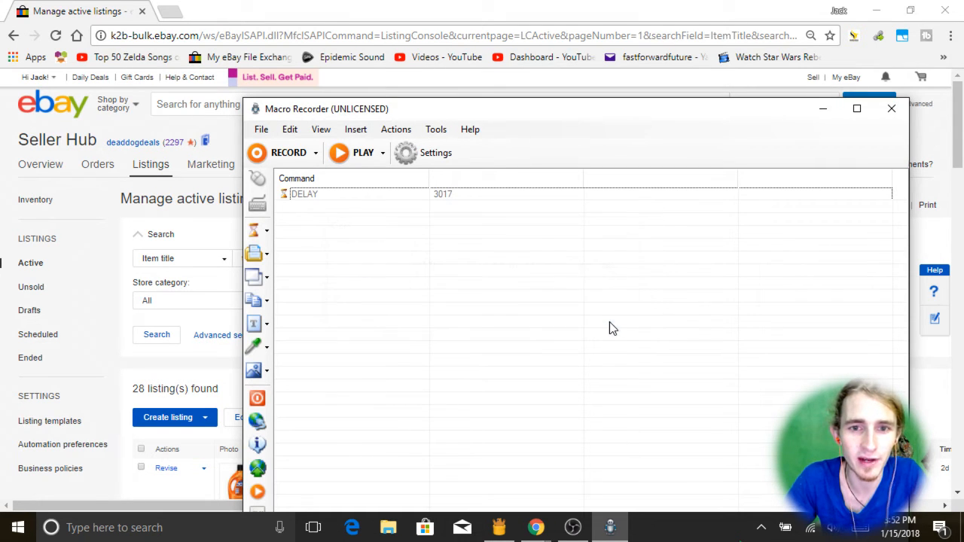
# Return to the eBay listings in Chrome and open the Revise page of the first Tide listing in a new tab.
pyautogui.click(569, 21)
pyautogui.scroll(-5, 584, 181)
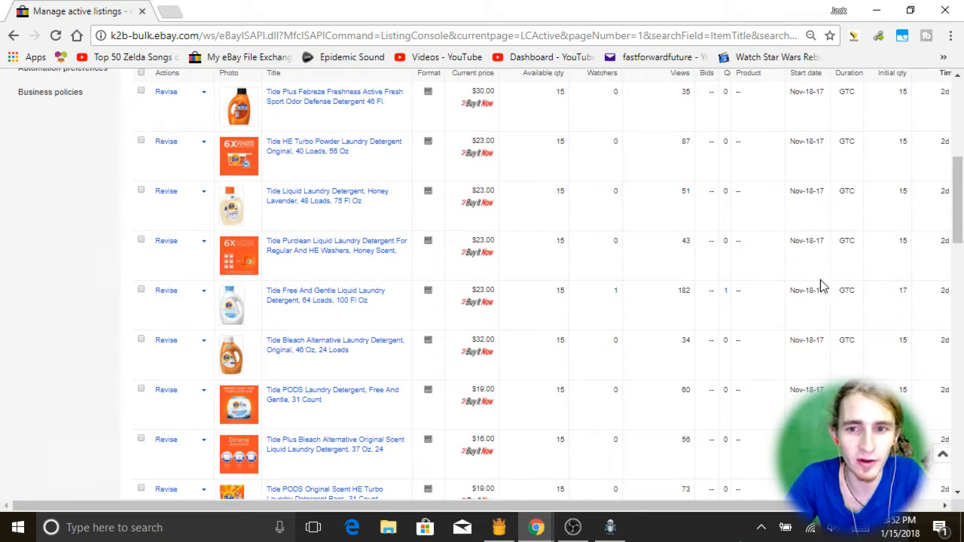
pyautogui.scroll(-13, 620, 260)
pyautogui.scroll(18, 619, 260)
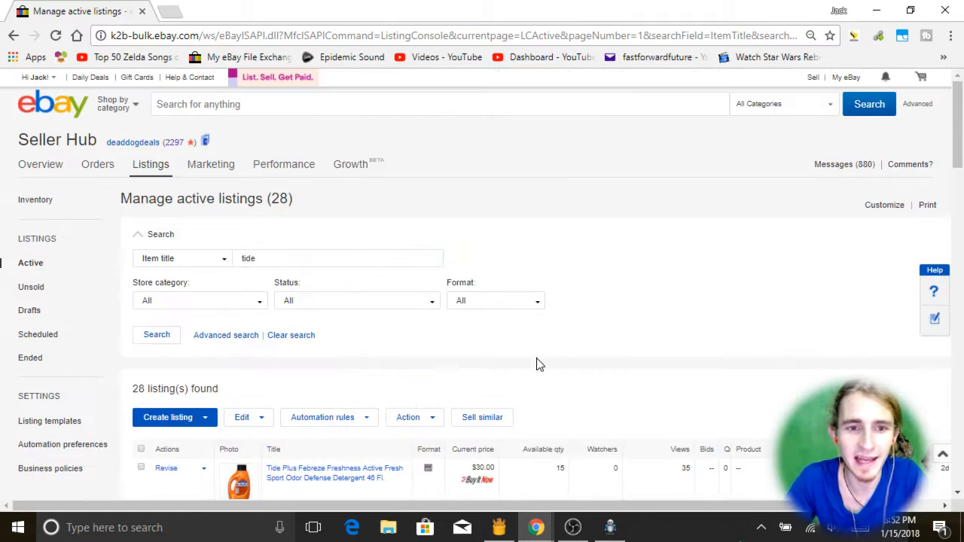
pyautogui.scroll(-6, 536, 362)
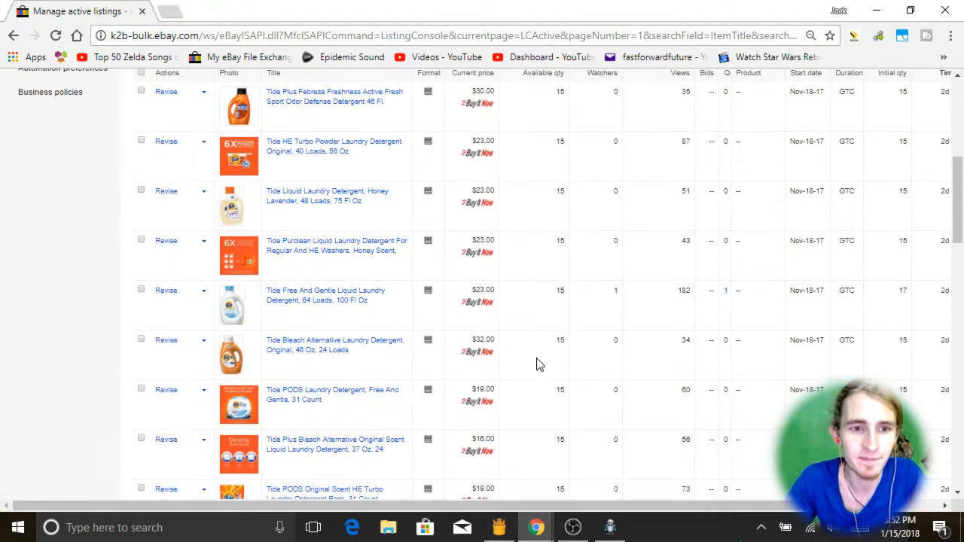
pyautogui.scroll(3, 510, 340)
pyautogui.rightClick(174, 243)
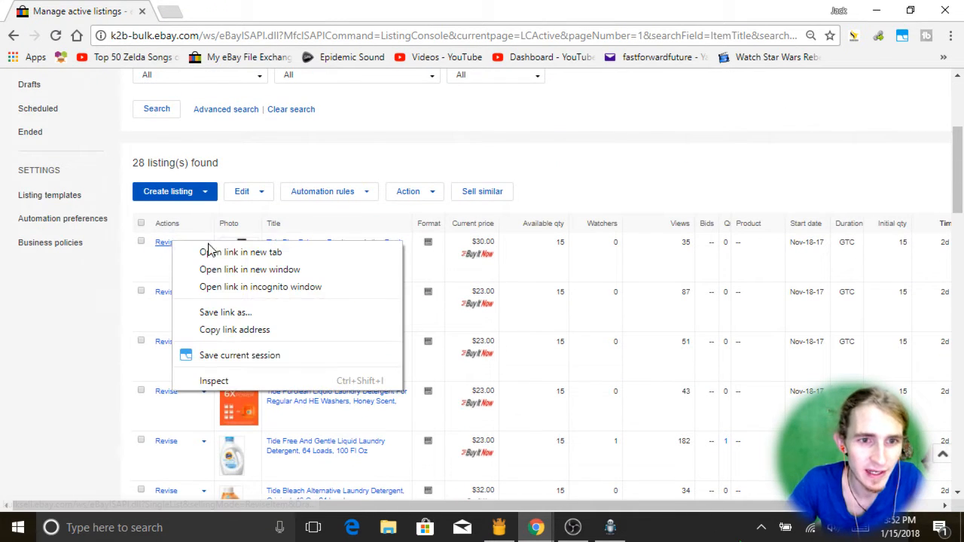
pyautogui.click(678, 168)
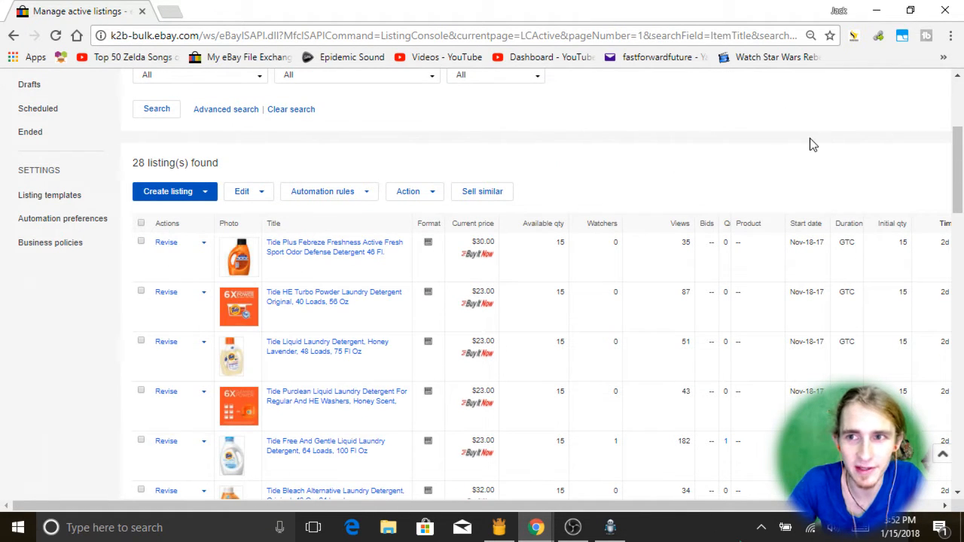
pyautogui.rightClick(181, 248)
pyautogui.click(200, 256)
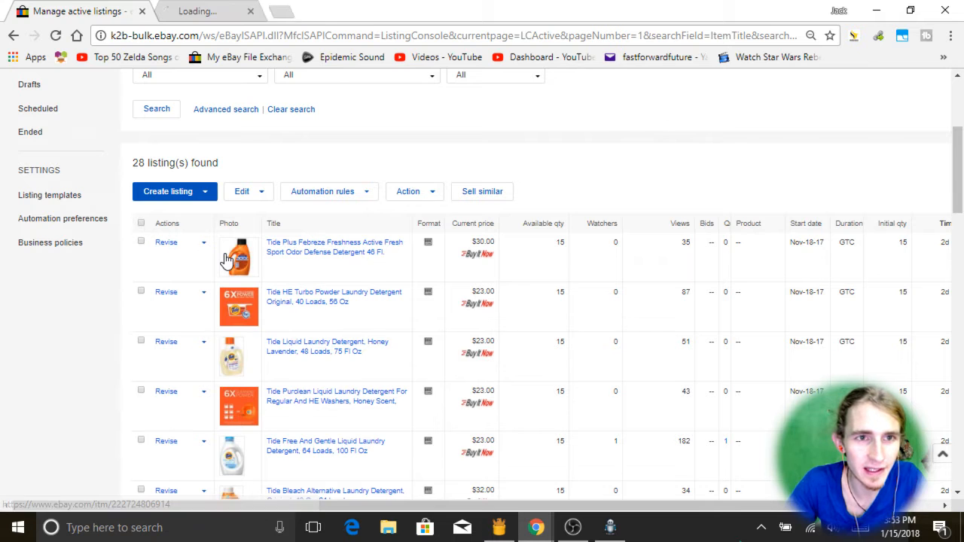
pyautogui.click(192, 11)
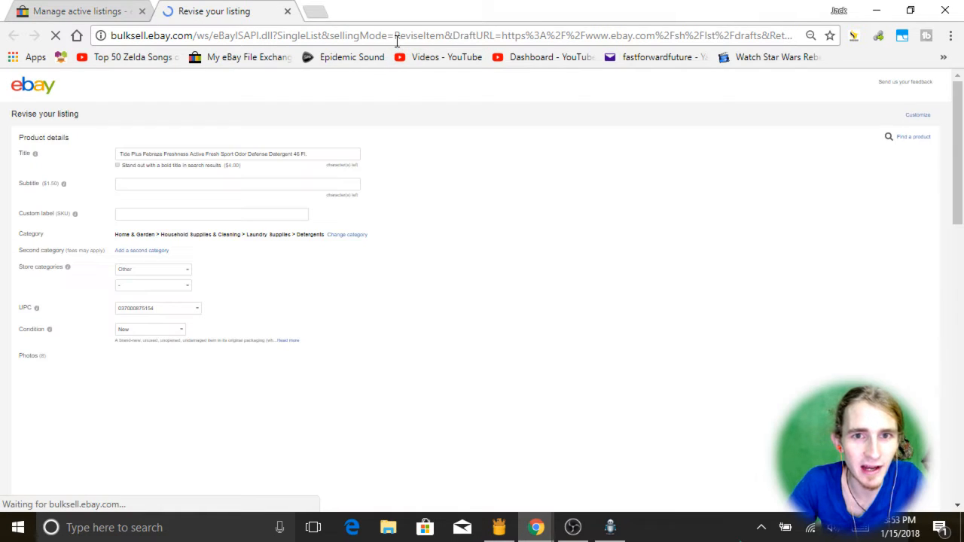
# Copy the text "ReviseItem&DraftURL" from the revision page's web address and close that page.
pyautogui.moveTo(394, 36); pyautogui.dragTo(494, 36)
pyautogui.hotkey('ctrl', 'c')
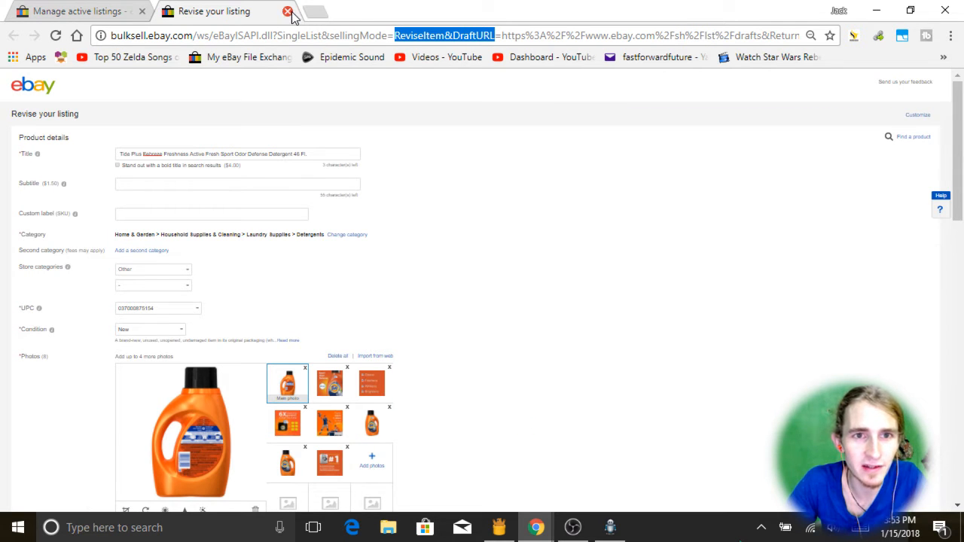
pyautogui.click(287, 11)
# Extract all links from the active listings page with Link Grabber and filter them by "ReviseItem&DraftURL".
pyautogui.scroll(-1, 320, 315)
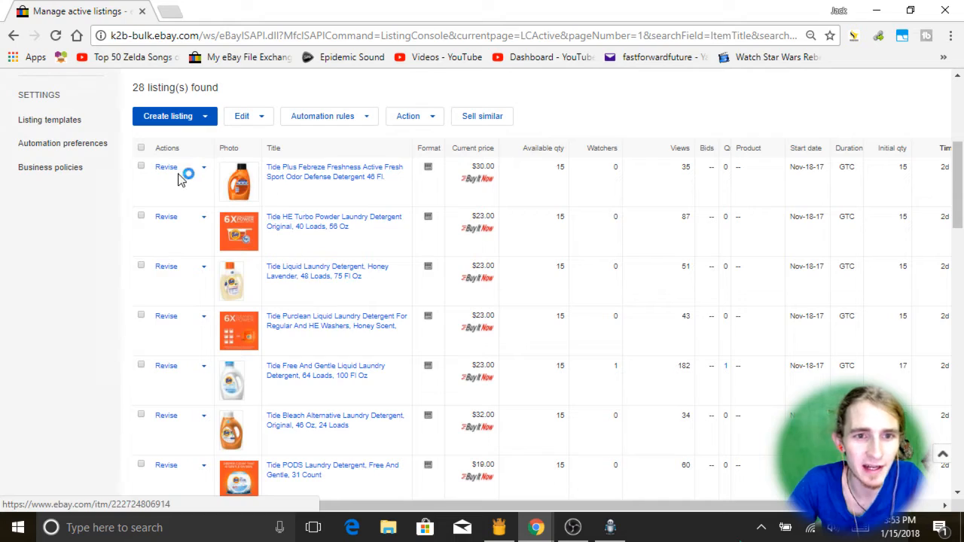
pyautogui.scroll(-12, 186, 165)
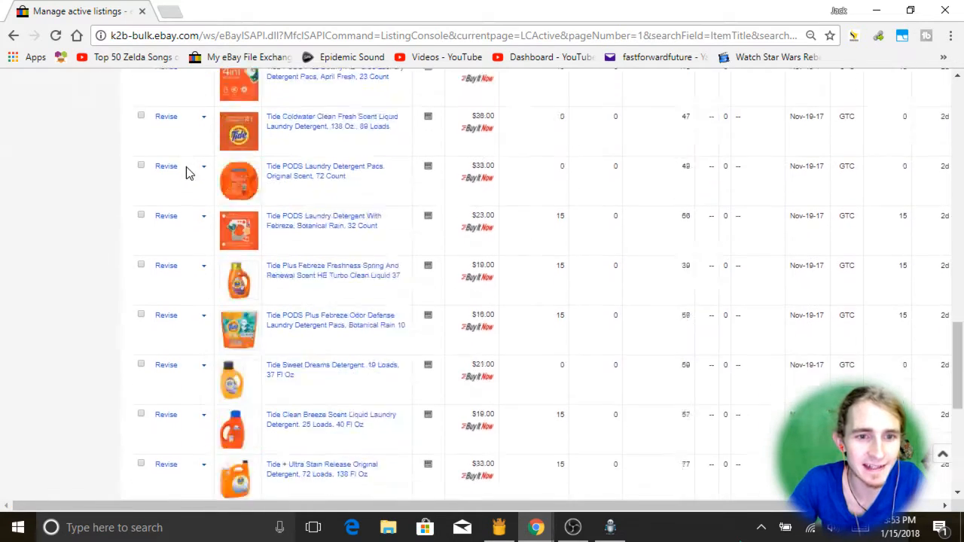
pyautogui.scroll(-4, 188, 173)
pyautogui.scroll(20, 189, 173)
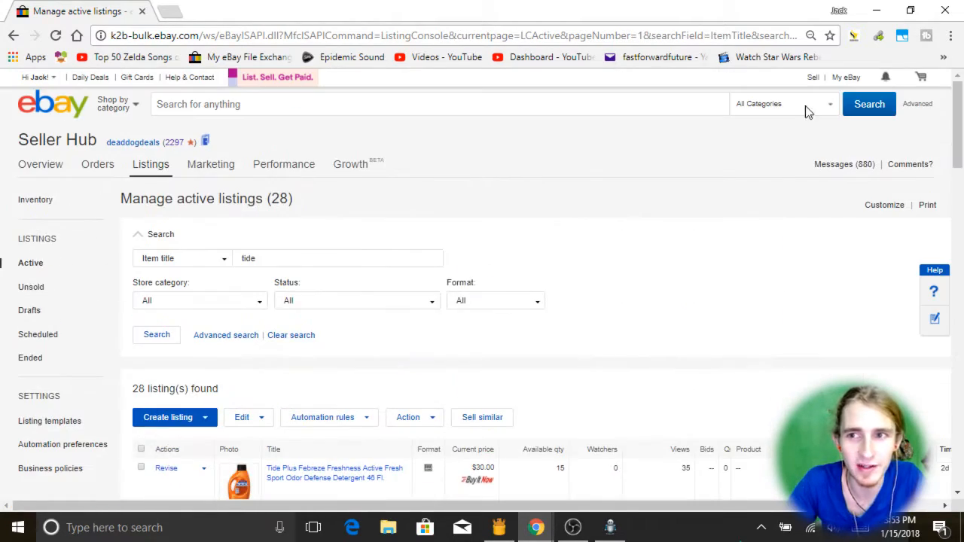
pyautogui.click(880, 35)
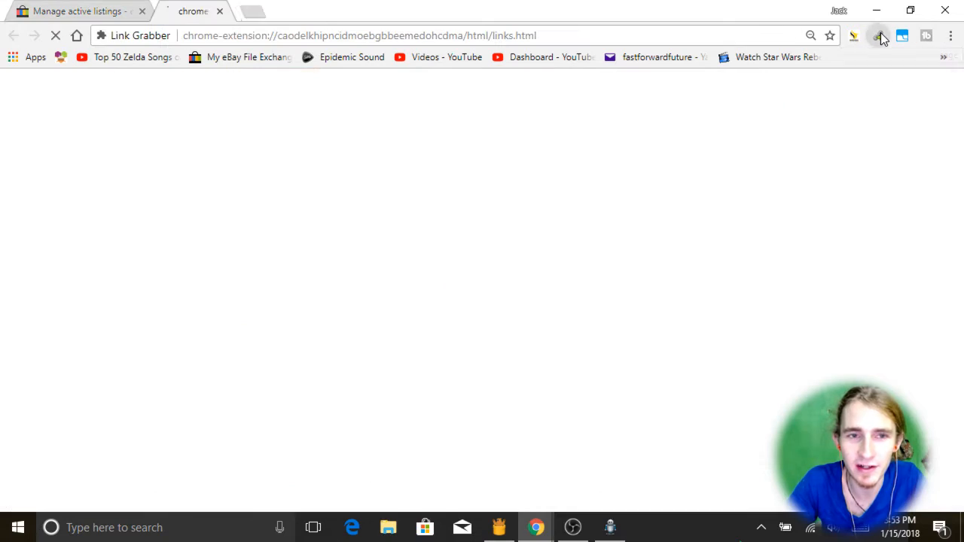
pyautogui.hotkey('ctrl', 'v')
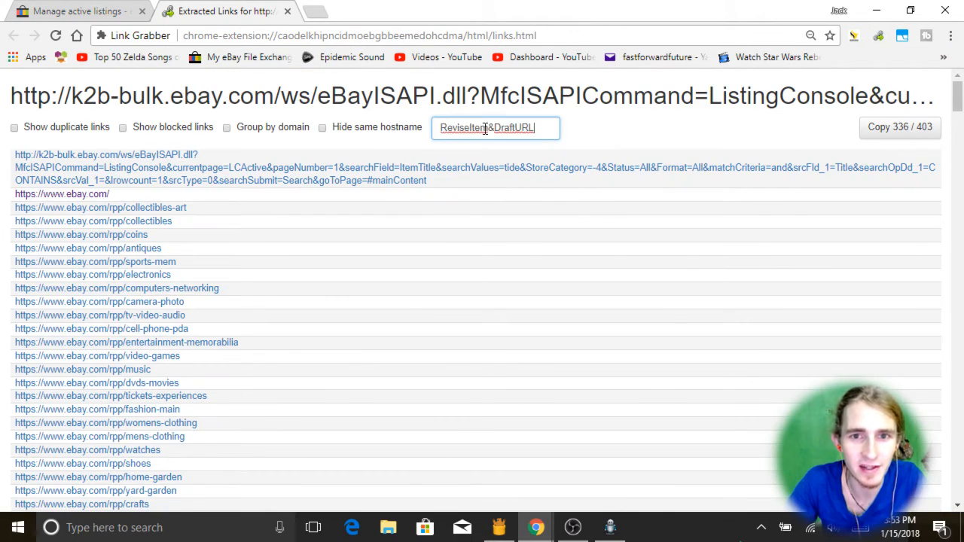
# Copy all the filtered revision links and return to the Manage active listings page.
pyautogui.scroll(-3, 874, 201)
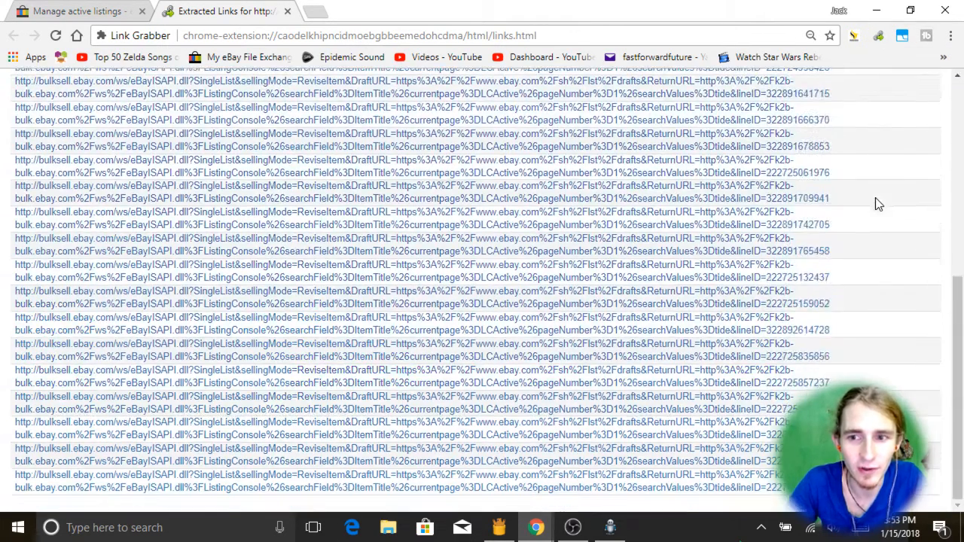
pyautogui.scroll(3, 877, 202)
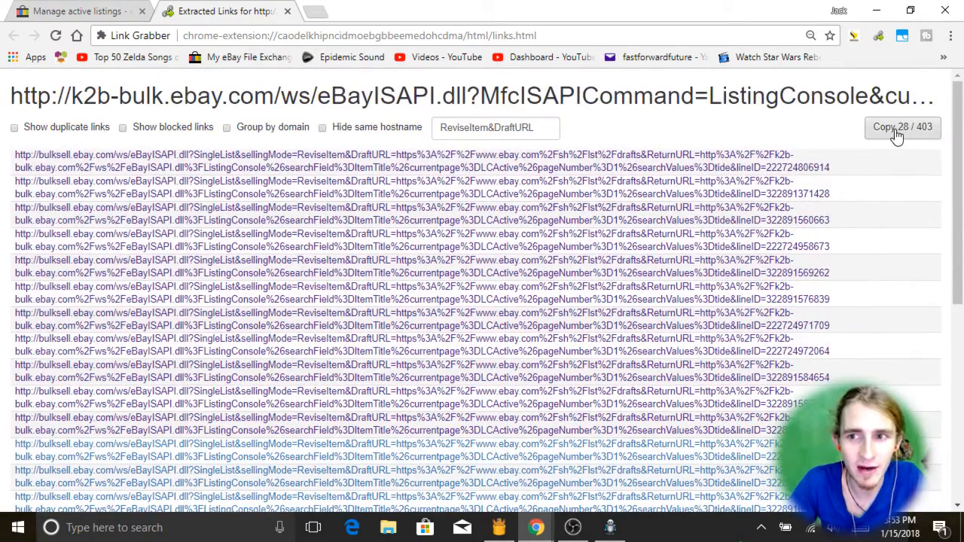
pyautogui.click(897, 133)
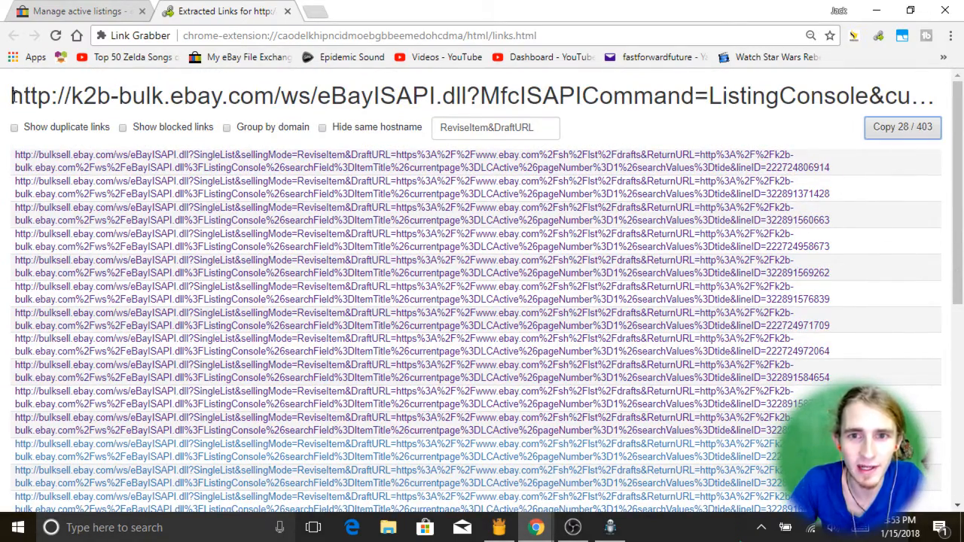
pyautogui.click(100, 9)
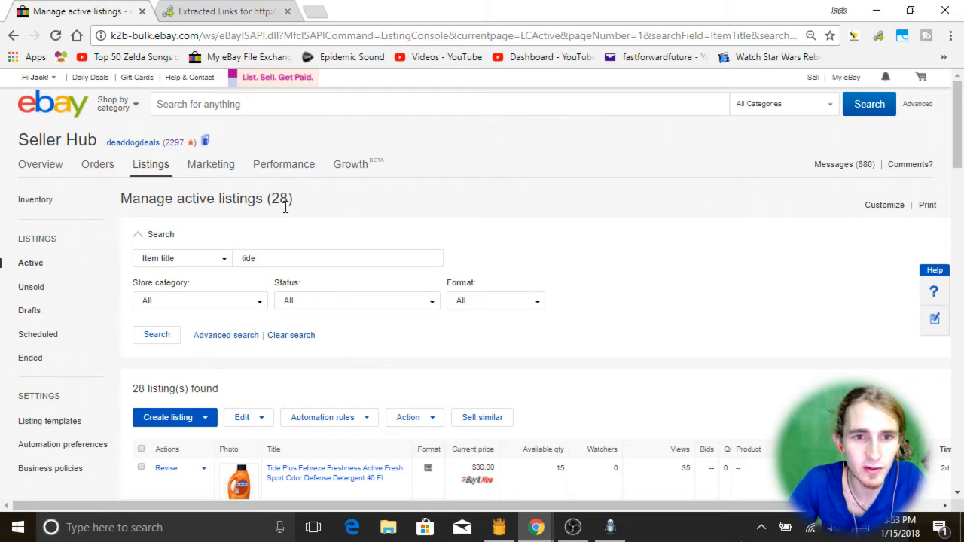
# Import the copied revision links into Session Buddy as a saved session and open all of its pages in a new window.
pyautogui.click(211, 11)
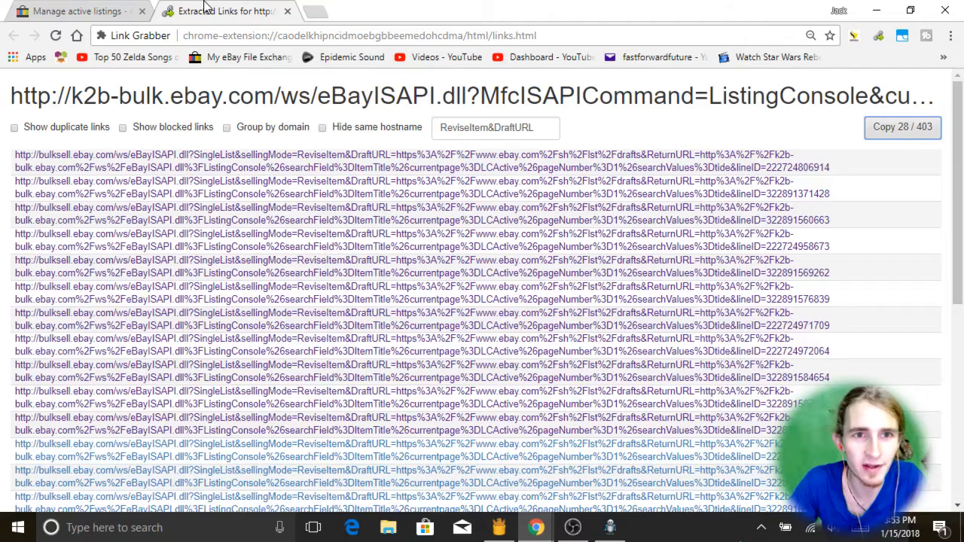
pyautogui.click(903, 35)
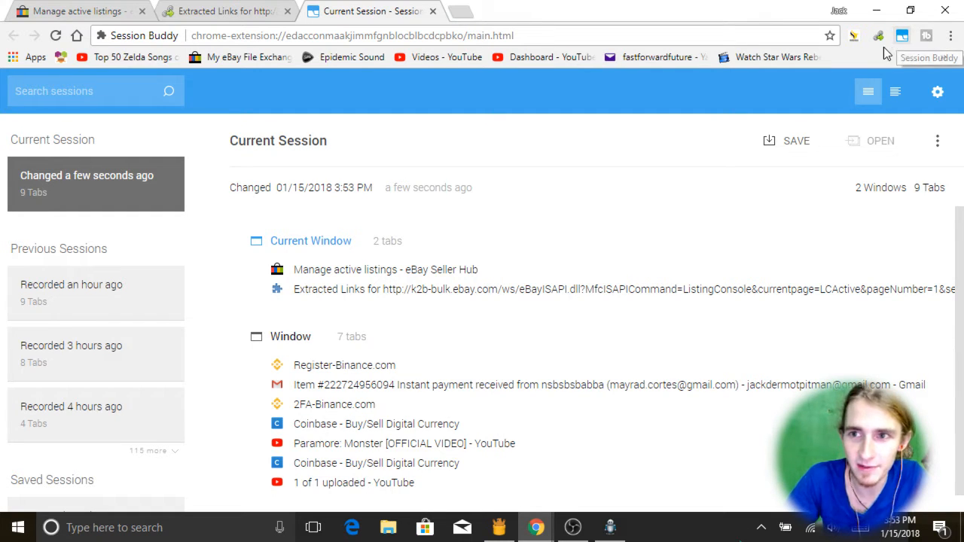
pyautogui.click(937, 91)
pyautogui.click(889, 139)
pyautogui.hotkey('ctrl', 'v')
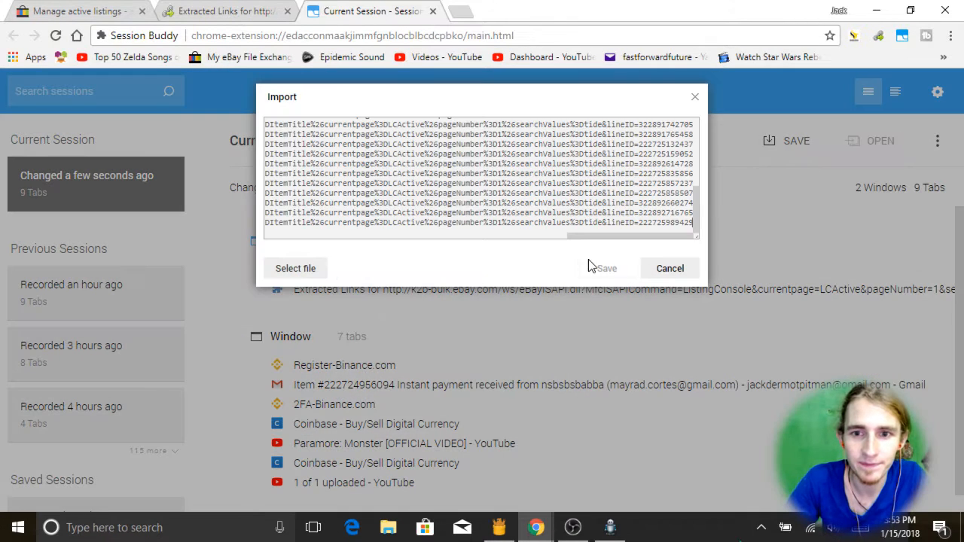
pyautogui.click(607, 268)
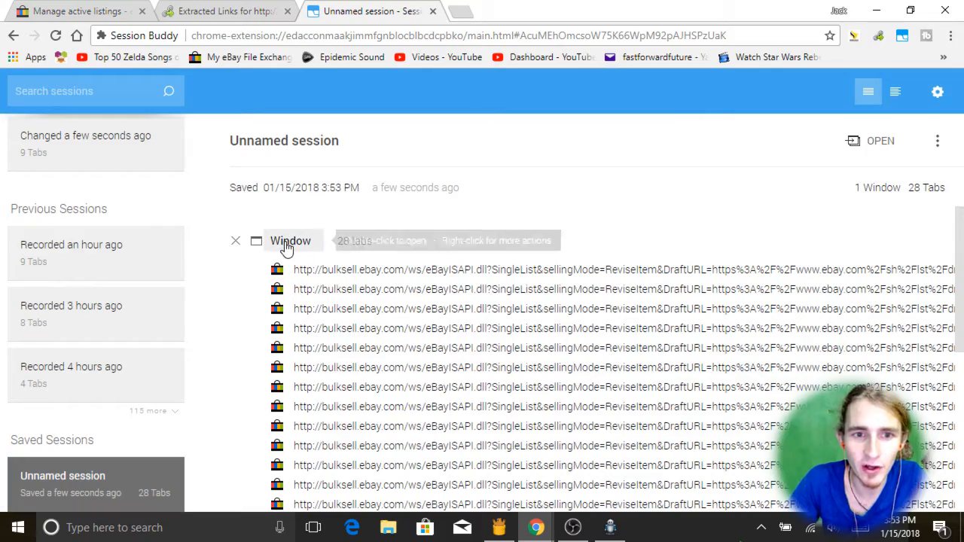
pyautogui.doubleClick(286, 245)
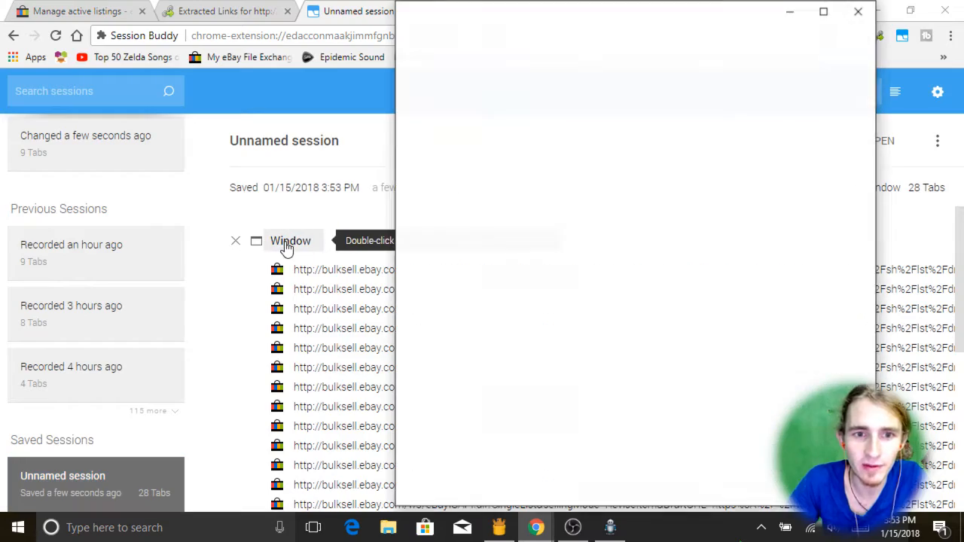
# Review the Tide listings and their Revise links on the Manage active listings page.
pyautogui.click(208, 14)
pyautogui.click(72, 10)
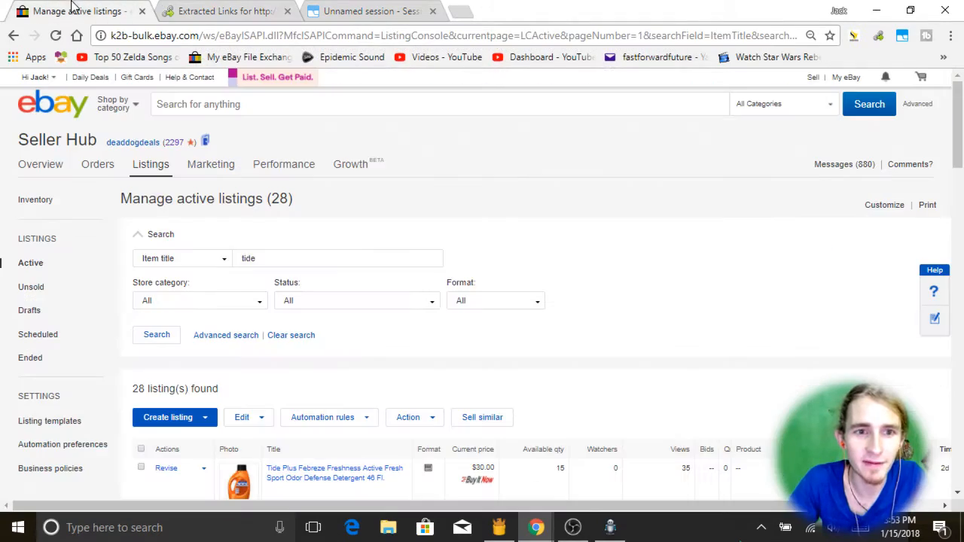
pyautogui.scroll(-5, 308, 293)
pyautogui.rightClick(165, 91)
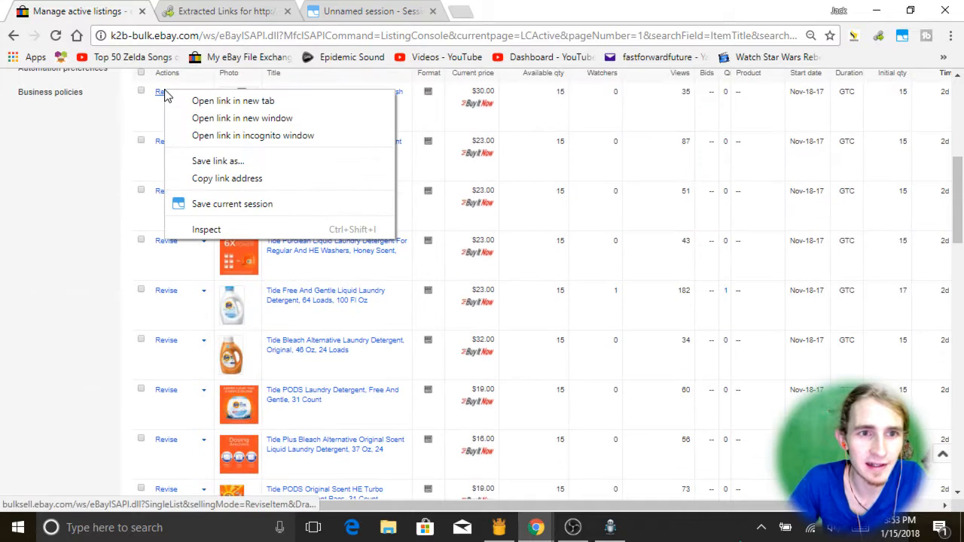
pyautogui.click(127, 134)
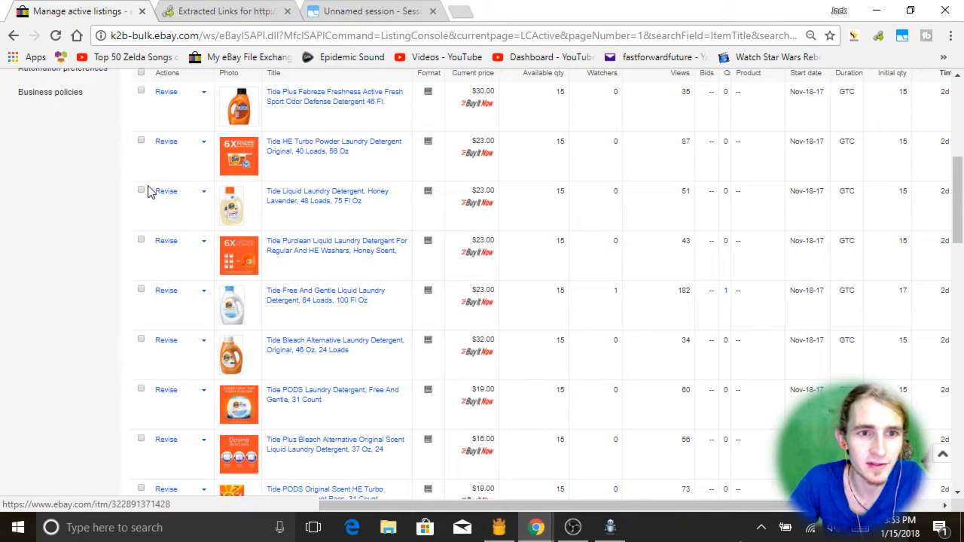
pyautogui.scroll(-1, 89, 220)
pyautogui.scroll(-1, 89, 222)
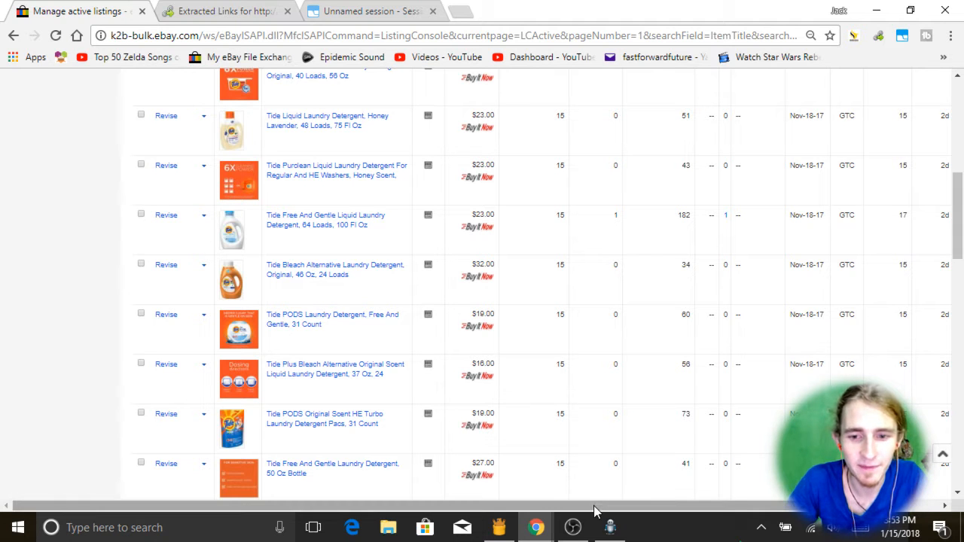
# Switch to the new window of revision pages, maximize it, and look over the first listing's product details and photos.
pyautogui.click(543, 522)
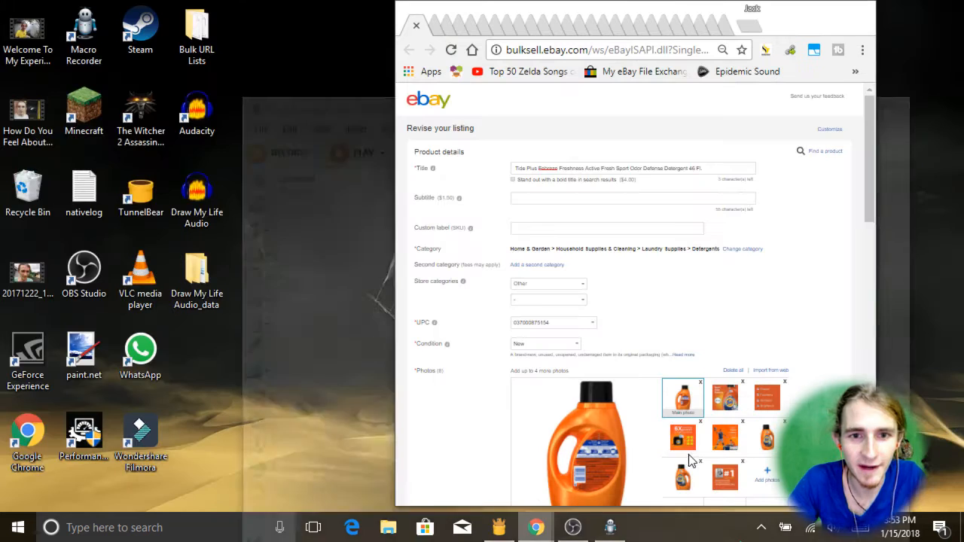
pyautogui.click(697, 463)
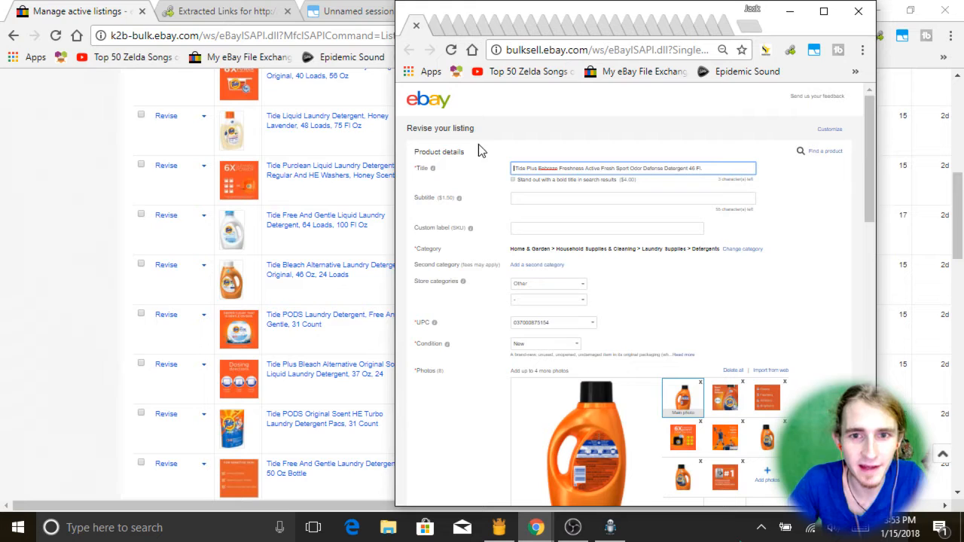
pyautogui.click(824, 11)
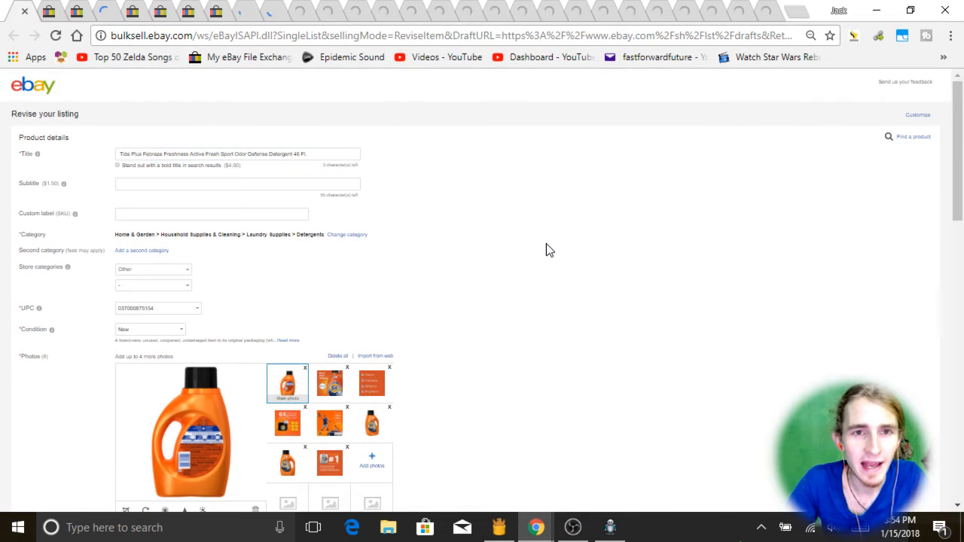
pyautogui.hotkey('ctrl', 'Tab')
pyautogui.hotkey('ctrl', 'shift', 'Tab')
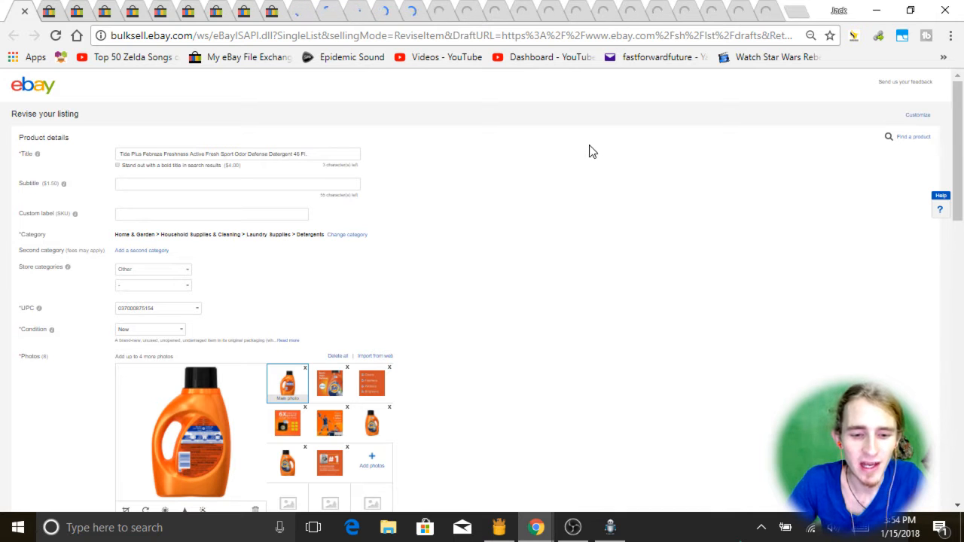
pyautogui.scroll(-3, 509, 235)
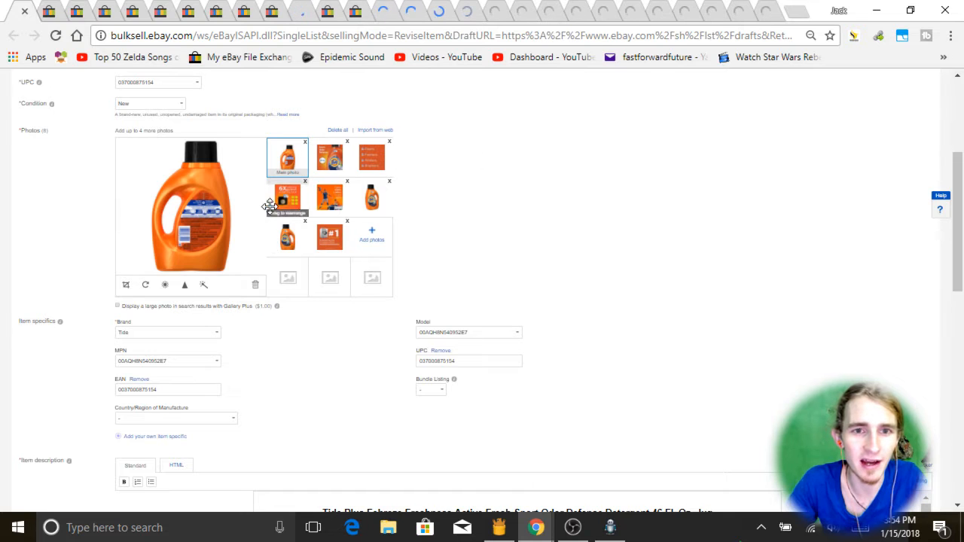
pyautogui.scroll(3, 559, 267)
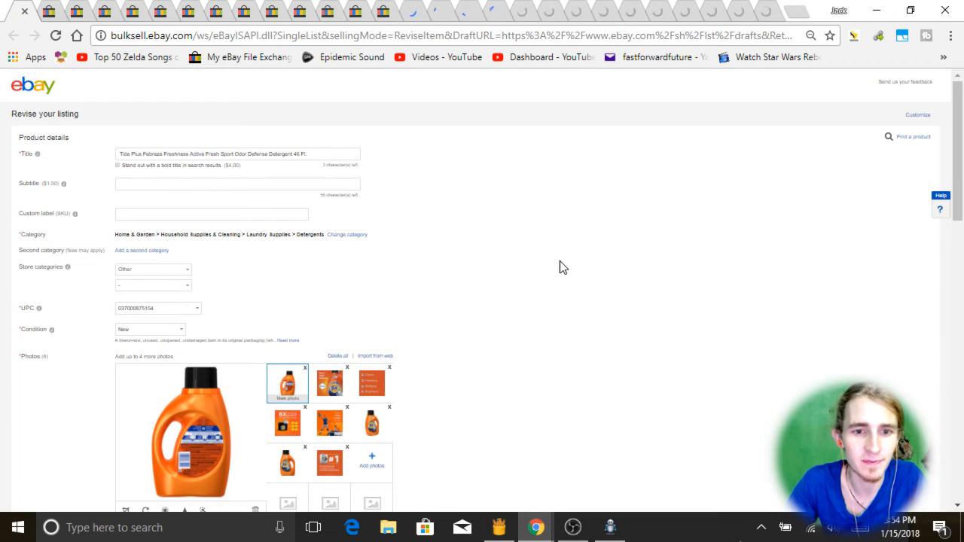
# Delete all photos from the first Tide listing and upload the Courses image from the Pictures folder instead.
pyautogui.click(336, 357)
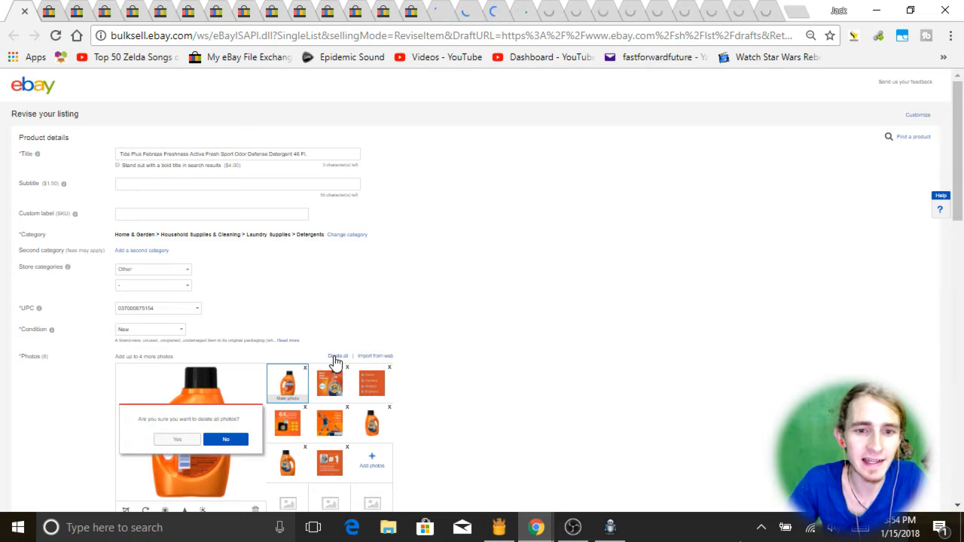
pyautogui.click(177, 439)
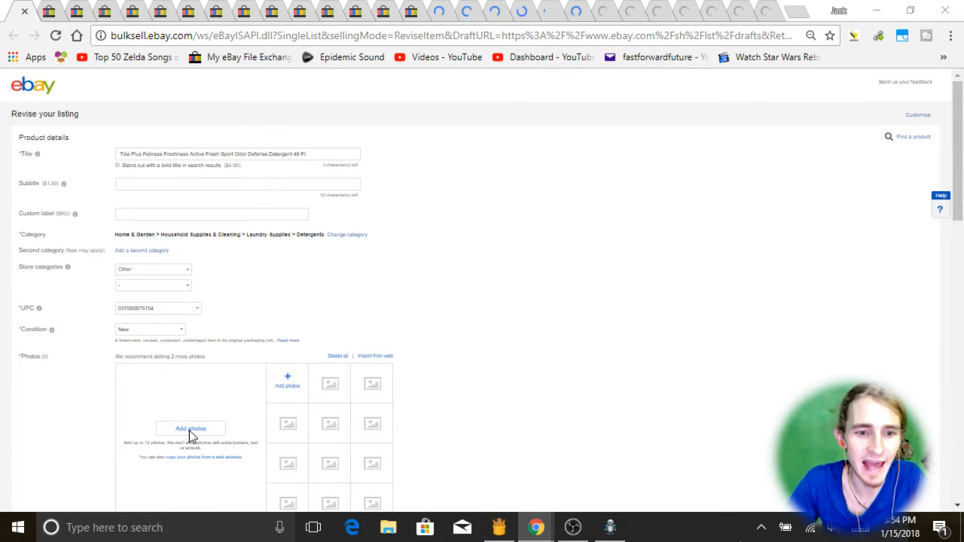
pyautogui.click(190, 430)
pyautogui.click(467, 135)
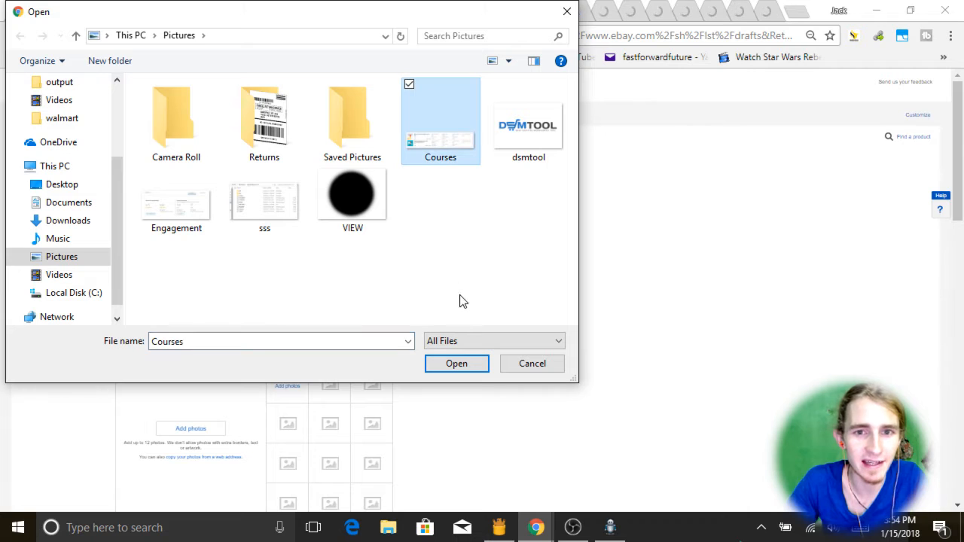
pyautogui.click(467, 365)
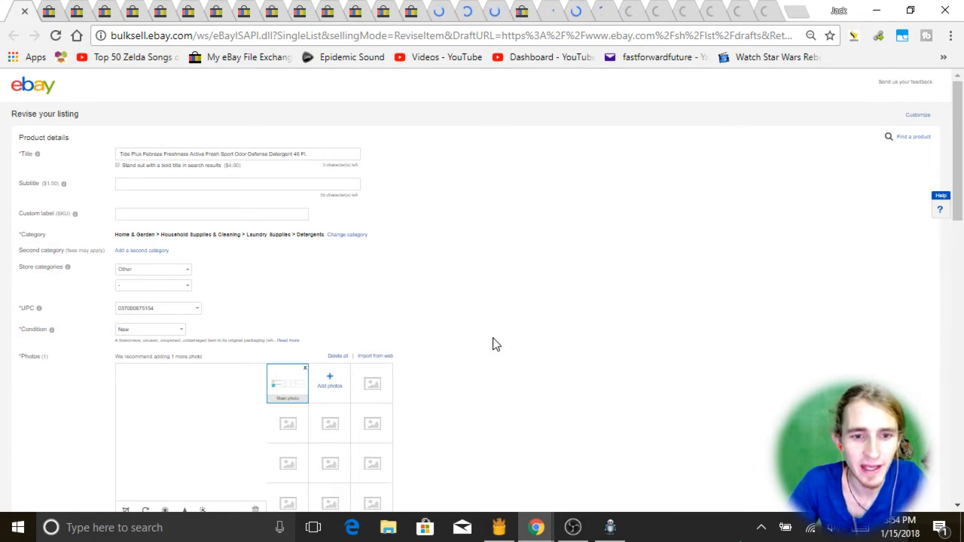
# Replace the entire item description of the first Tide listing with "a".
pyautogui.scroll(-1, 492, 343)
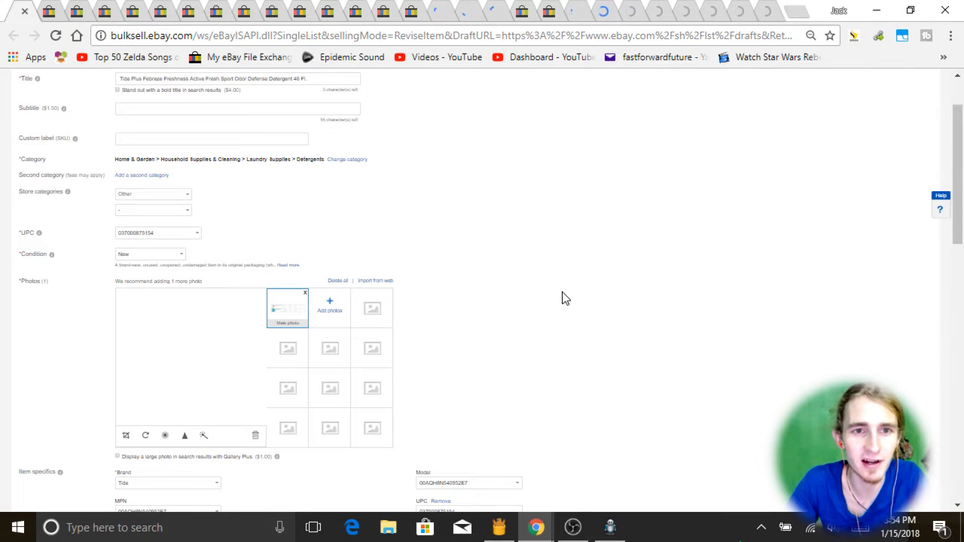
pyautogui.scroll(1, 564, 297)
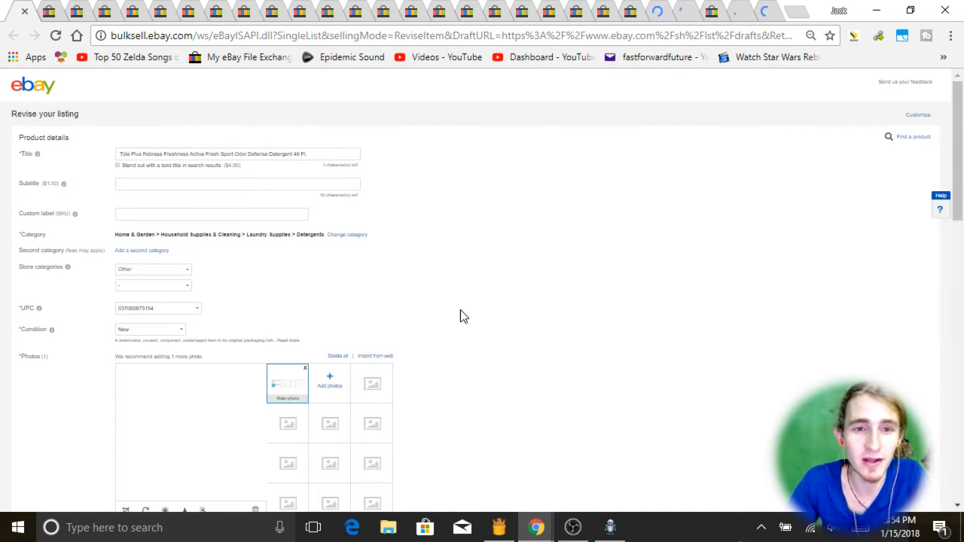
pyautogui.scroll(-1, 551, 295)
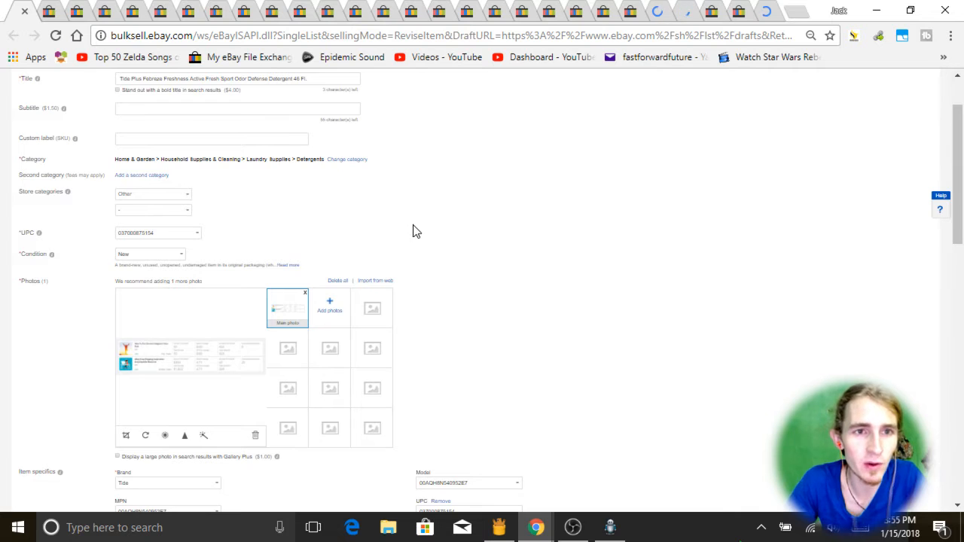
pyautogui.scroll(1, 417, 232)
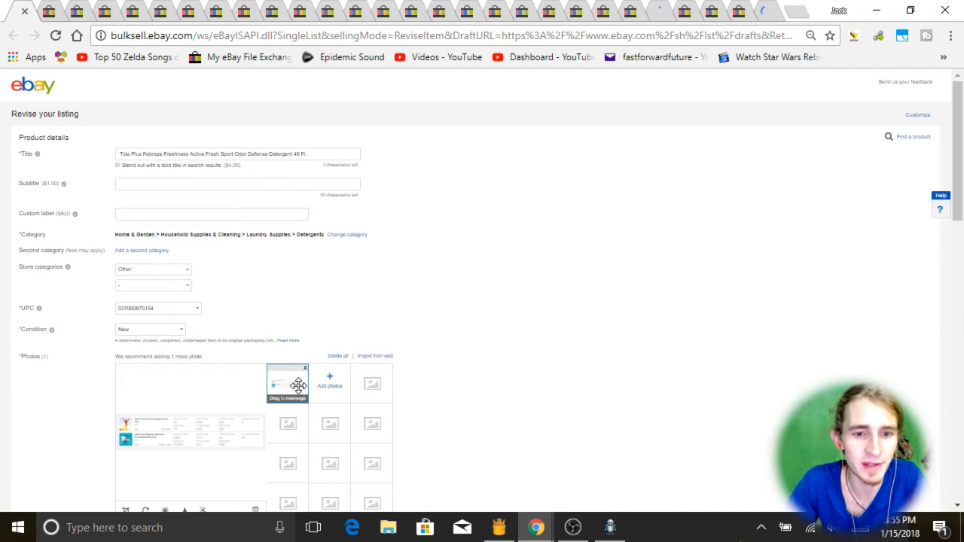
pyautogui.scroll(-3, 513, 316)
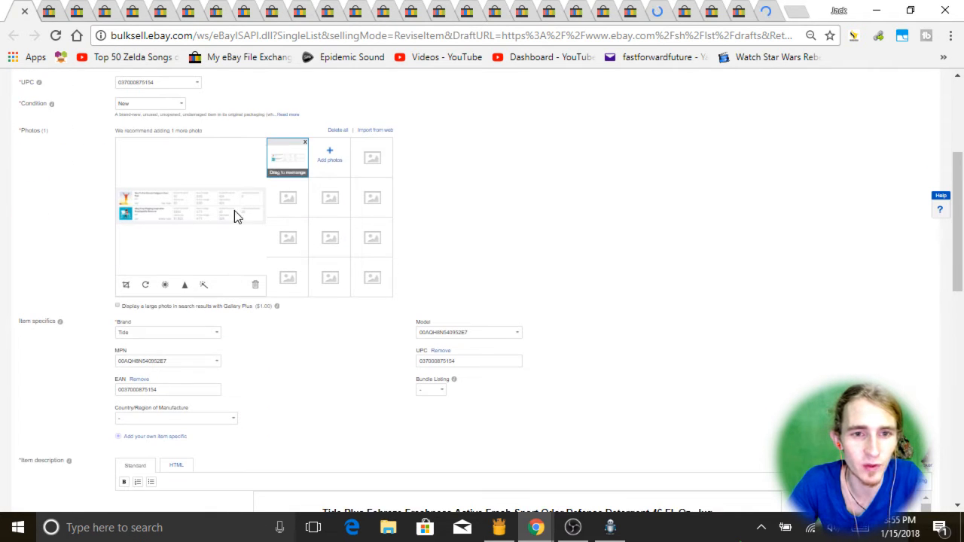
pyautogui.scroll(-5, 419, 206)
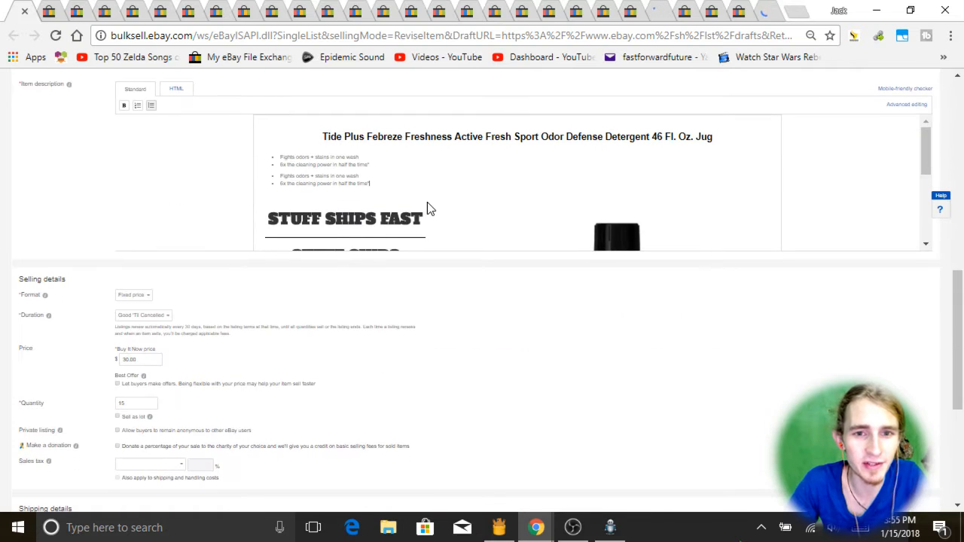
pyautogui.scroll(-3, 427, 202)
pyautogui.scroll(4, 379, 278)
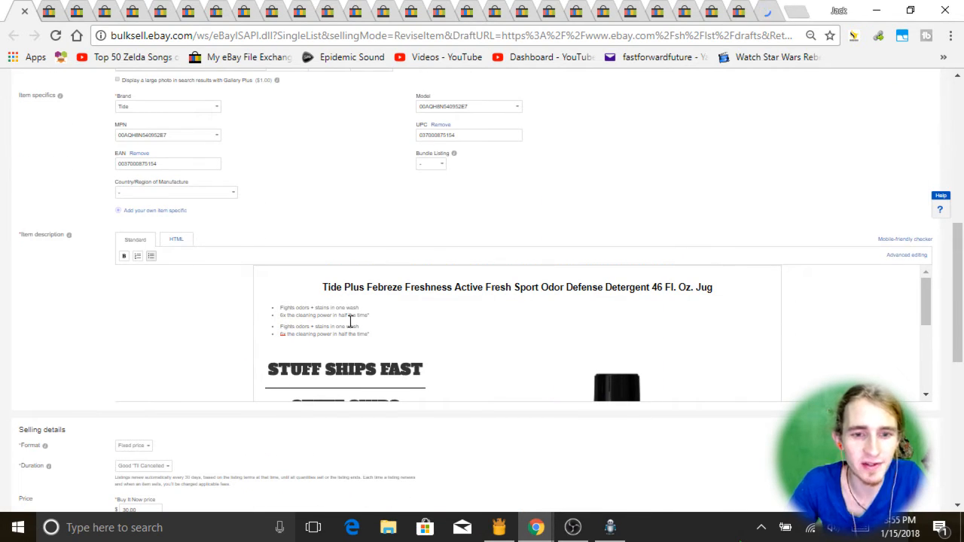
pyautogui.hotkey('ctrl', 'a')
pyautogui.write('a')
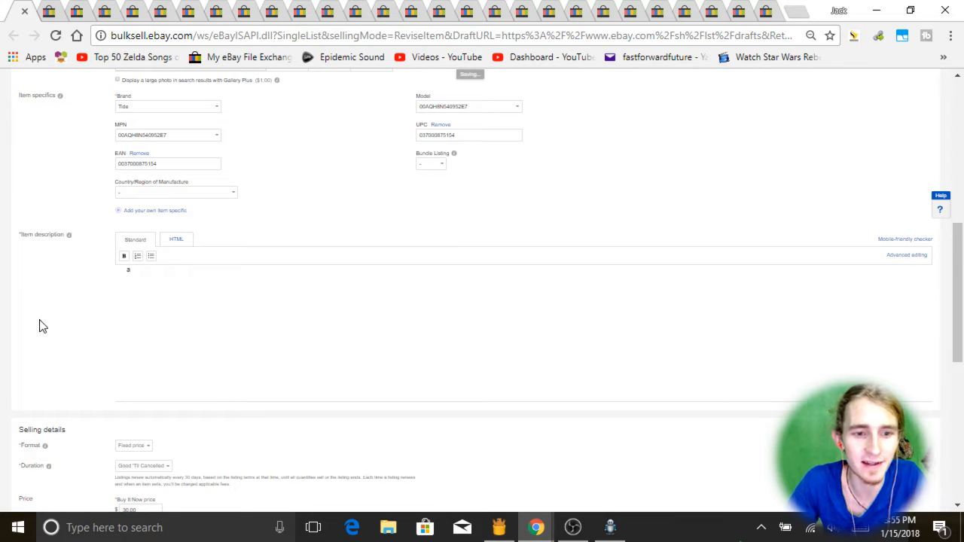
# Submit the first listing's update and go to the revision page of the Tide HE Turbo Powder listing.
pyautogui.scroll(-2, 42, 326)
pyautogui.scroll(-4, 73, 249)
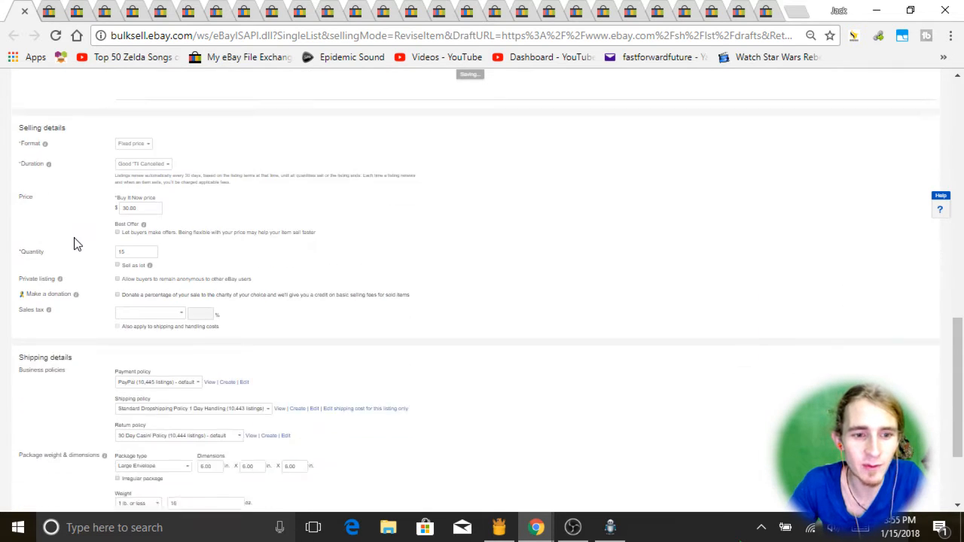
pyautogui.click(64, 480)
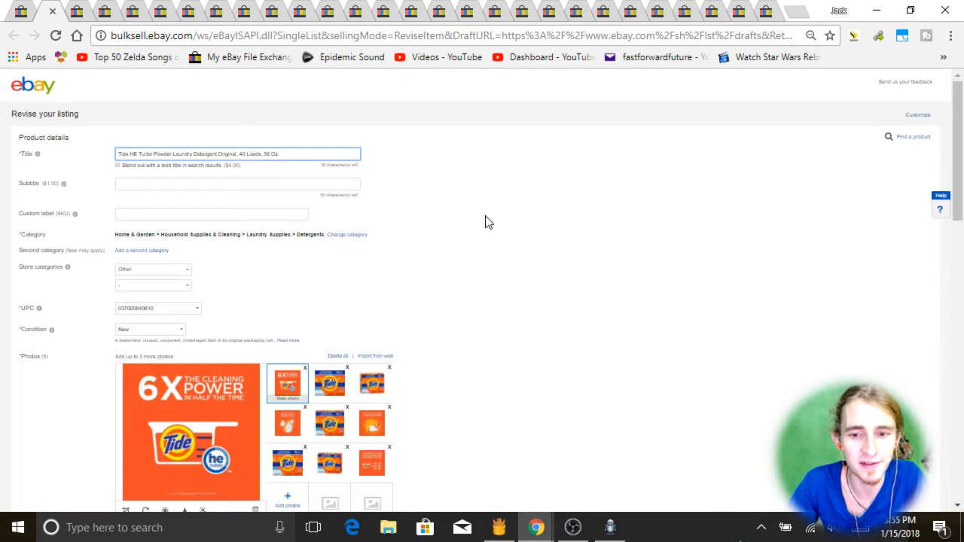
pyautogui.click(22, 9)
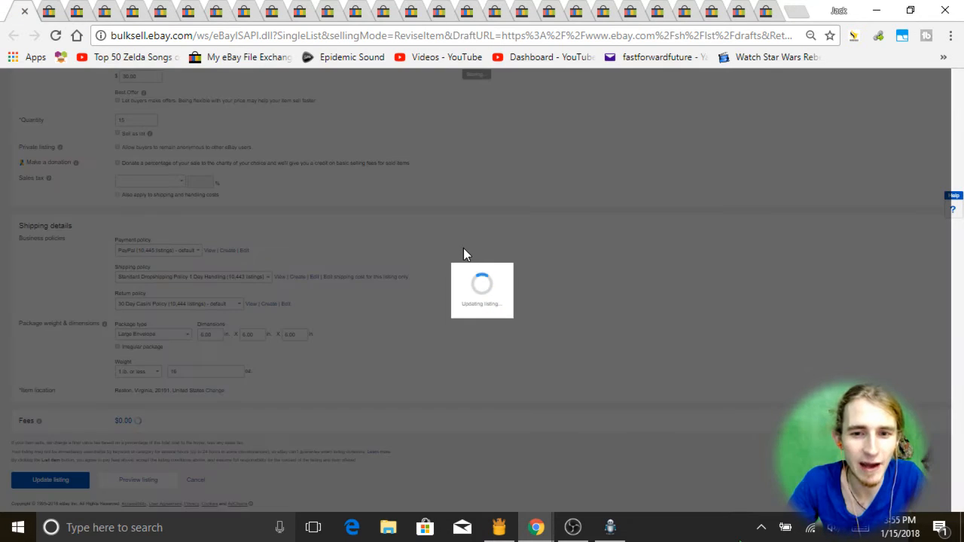
pyautogui.click(44, 11)
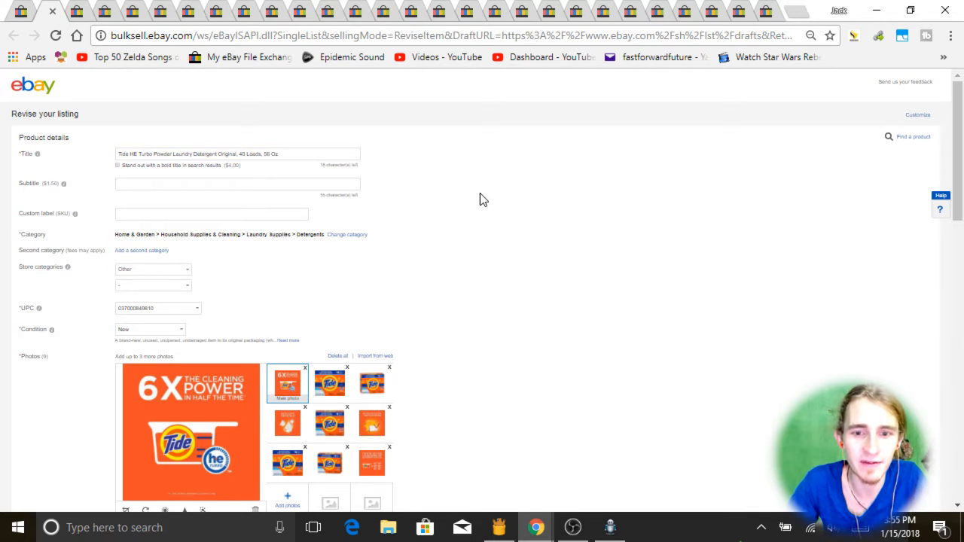
# Start a new macro recording in Macro Recorder, overwriting the existing macro.
pyautogui.moveTo(611, 526)
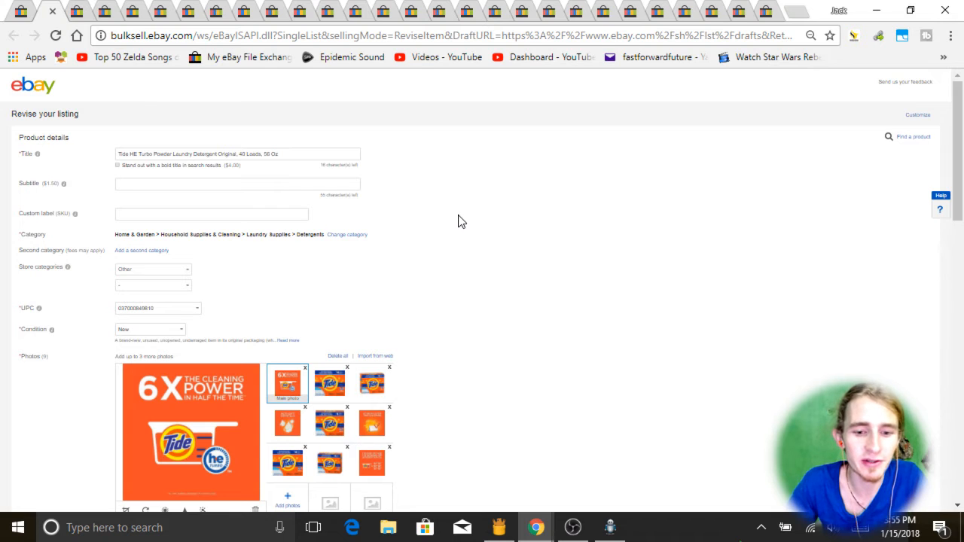
pyautogui.press('F9')
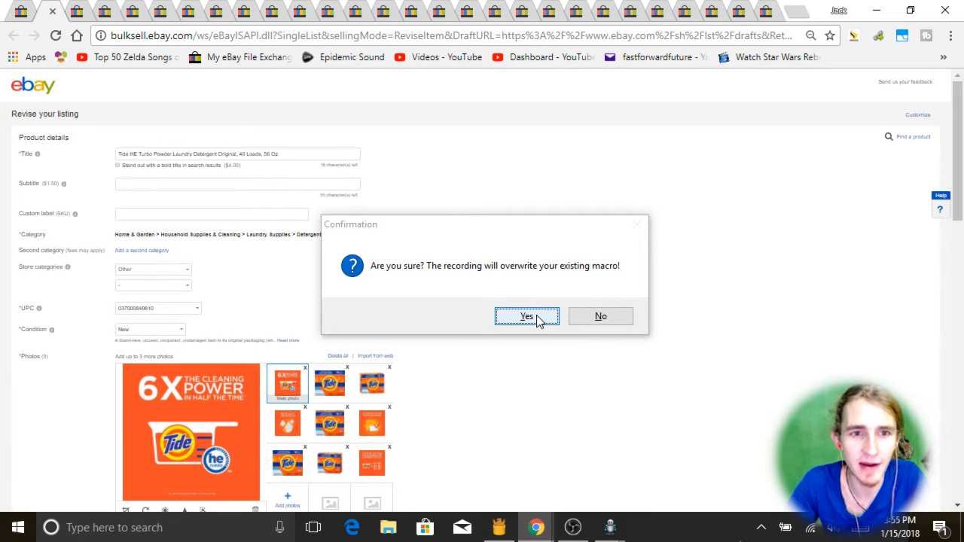
pyautogui.click(537, 315)
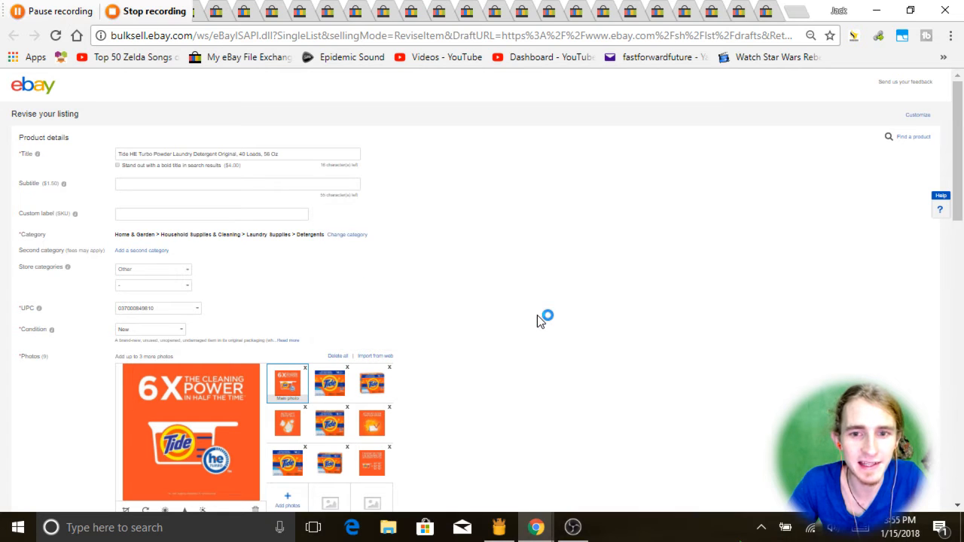
# Delete all photos from the Tide HE Turbo Powder listing and replace its entire item description with "a".
pyautogui.click(338, 357)
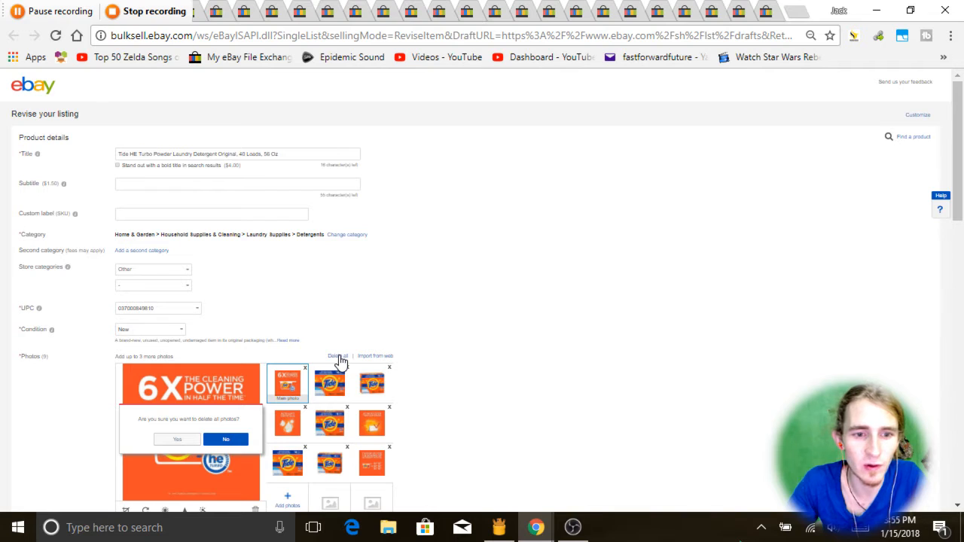
pyautogui.click(177, 445)
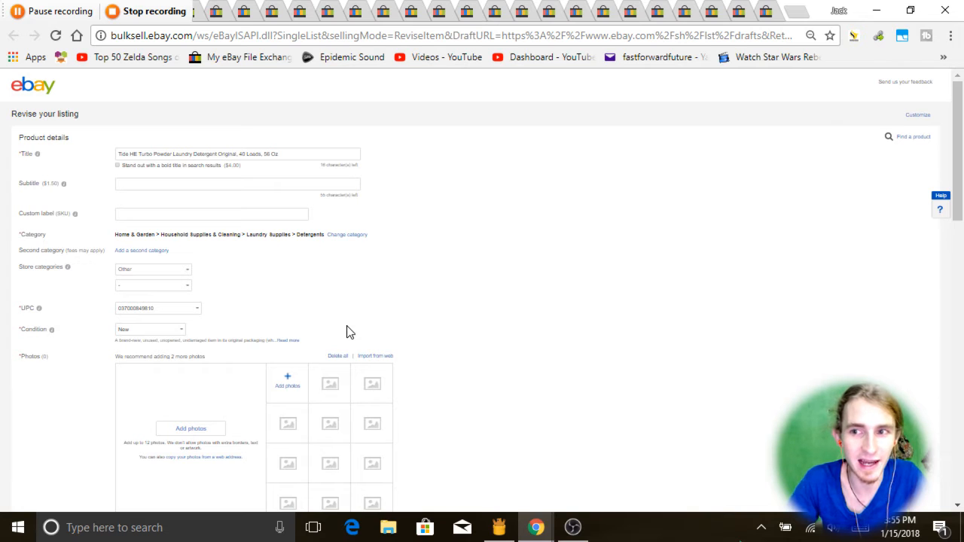
pyautogui.scroll(-5, 348, 332)
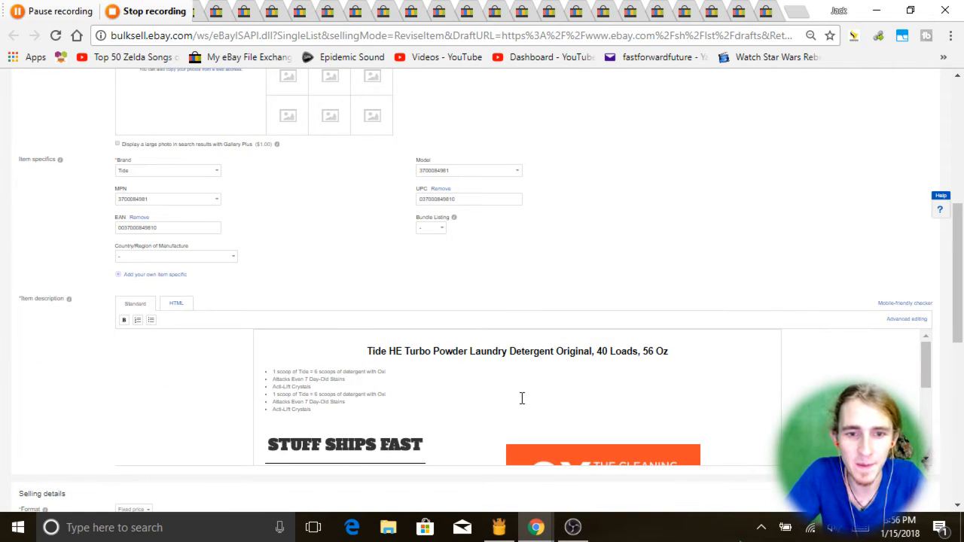
pyautogui.hotkey('ctrl', 'a')
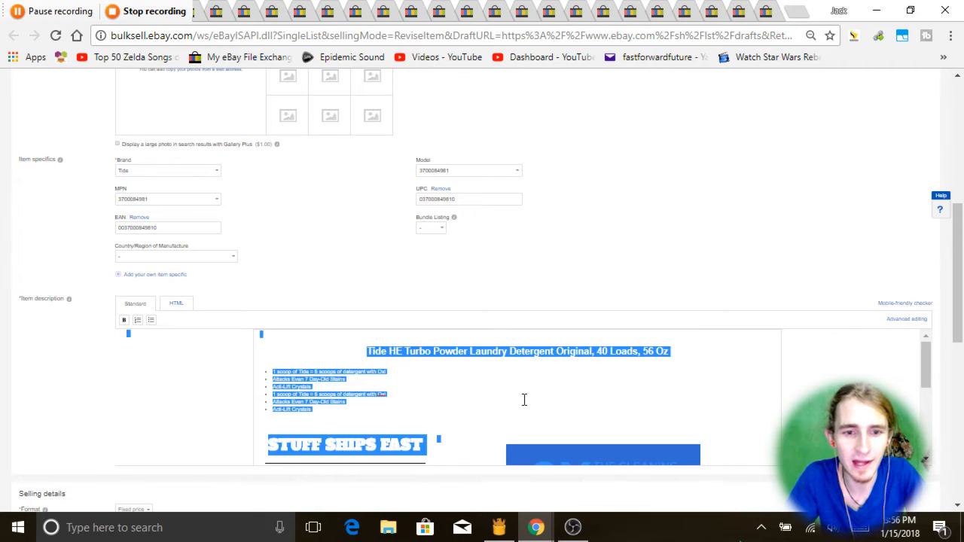
pyautogui.write('a')
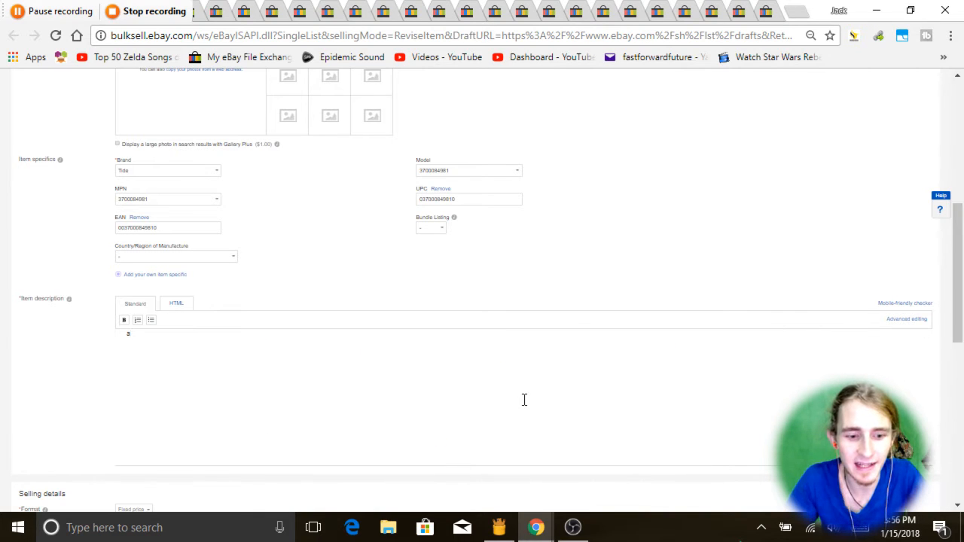
# Try to submit the Tide HE Turbo Powder listing's update, and stop the macro recording on the Honey Lavender listing's page.
pyautogui.scroll(-7, 524, 400)
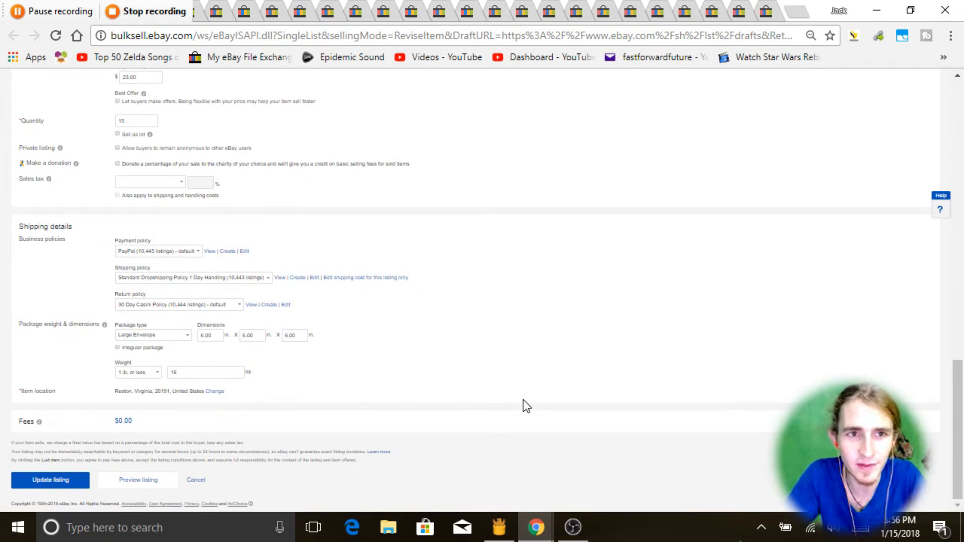
pyautogui.click(46, 483)
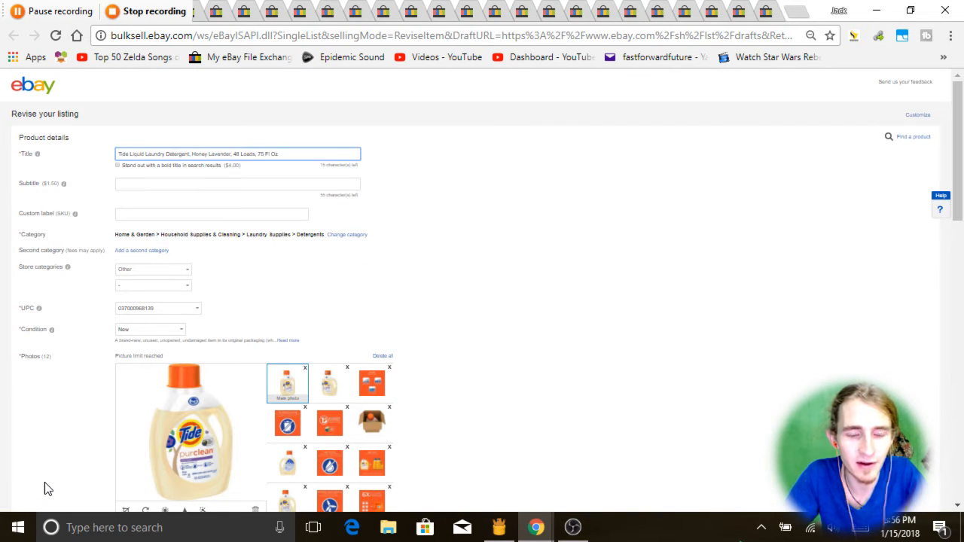
pyautogui.click(135, 10)
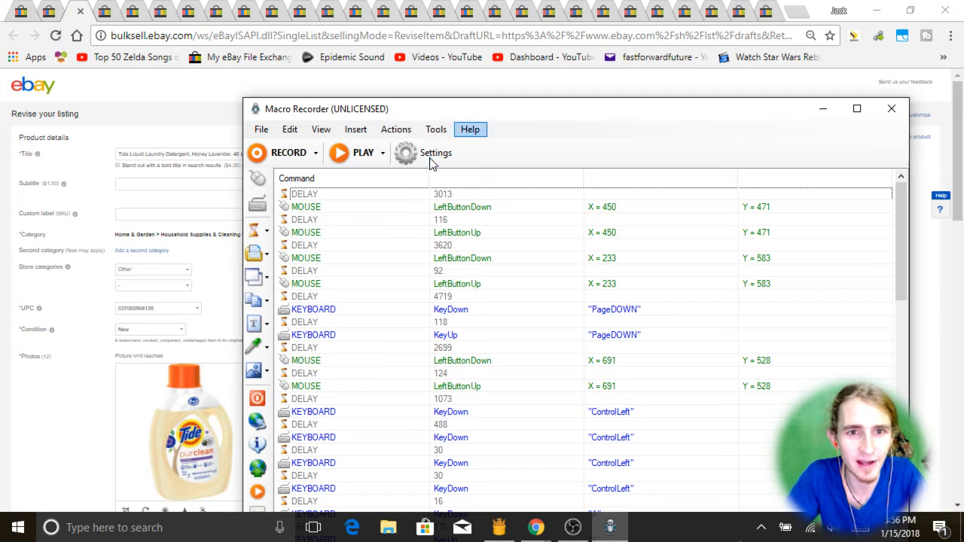
# Return to the Tide HE Turbo Powder listing's revision page and upload the Courses image from the Pictures folder.
pyautogui.click(474, 88)
pyautogui.hotkey('ctrl', 'shift', 'Tab')
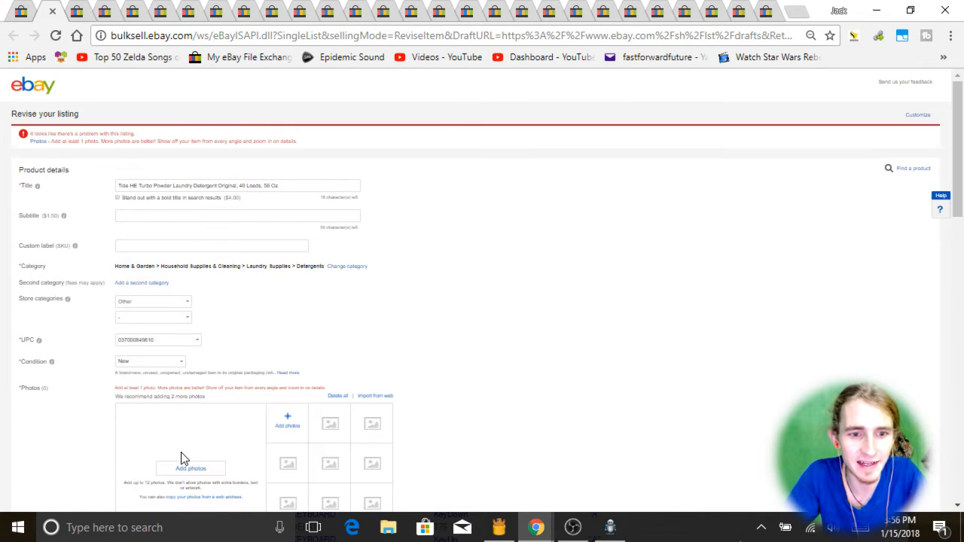
pyautogui.scroll(-2, 183, 444)
pyautogui.scroll(2, 211, 300)
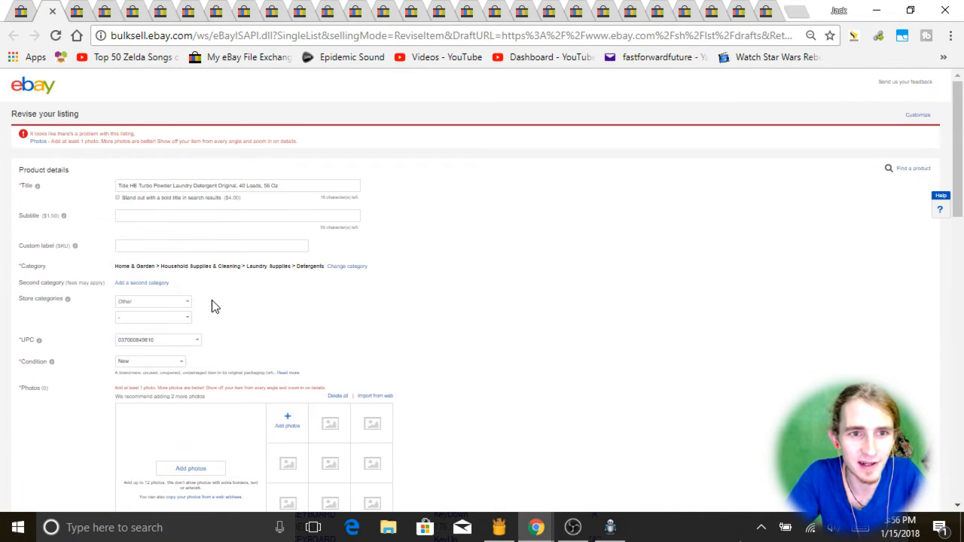
pyautogui.scroll(-2, 206, 402)
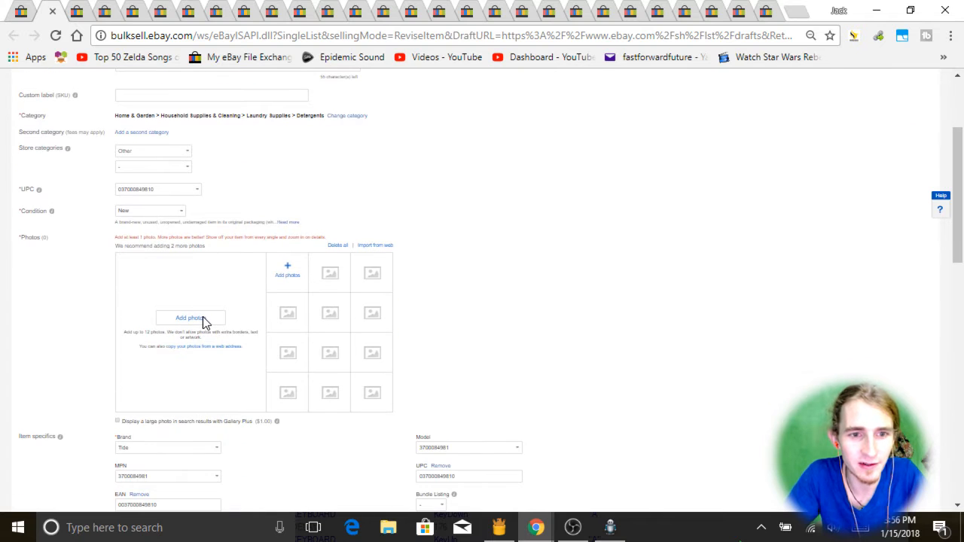
pyautogui.click(190, 318)
pyautogui.click(439, 161)
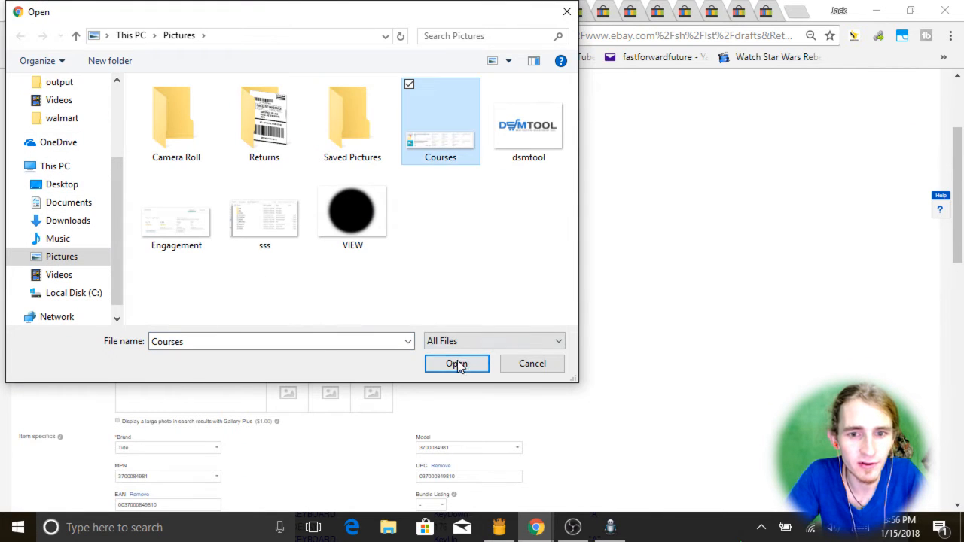
pyautogui.click(457, 363)
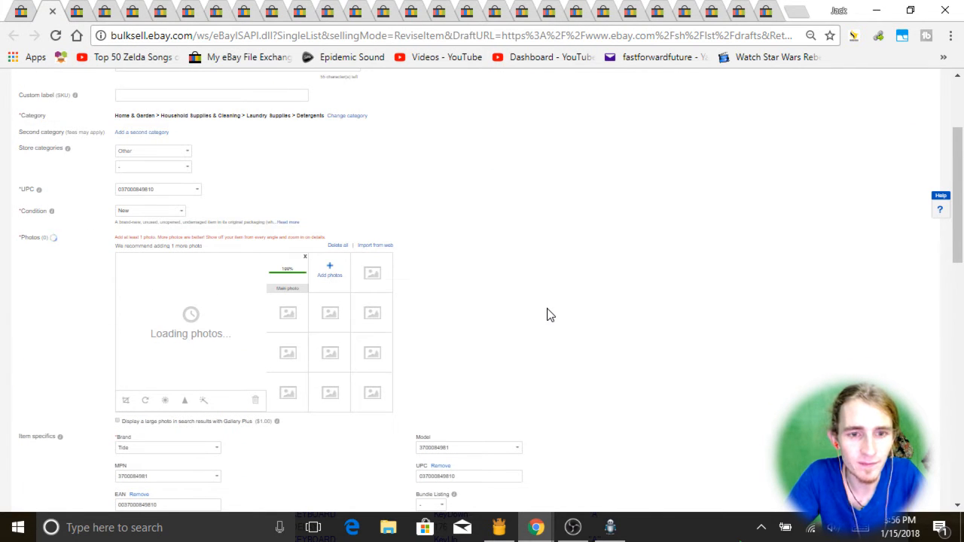
# Submit the Tide HE Turbo Powder listing's update and start a new macro recording on the Honey Lavender listing, overwriting the existing macro.
pyautogui.scroll(-15, 547, 314)
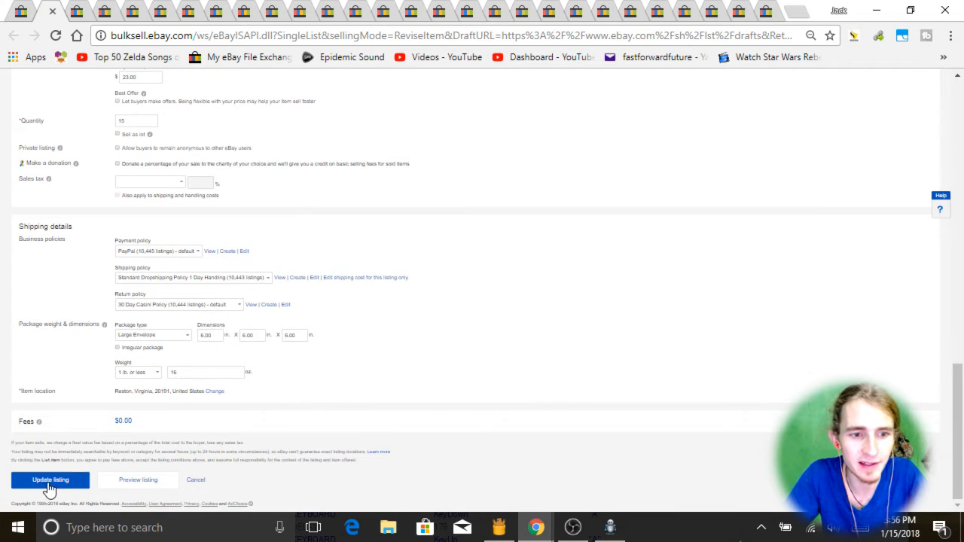
pyautogui.click(48, 483)
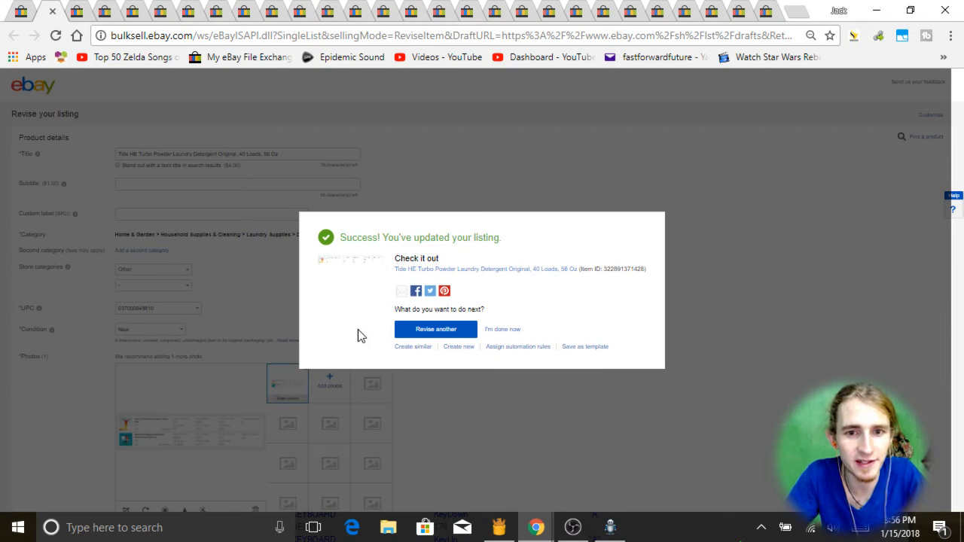
pyautogui.hotkey('ctrl', 'Tab')
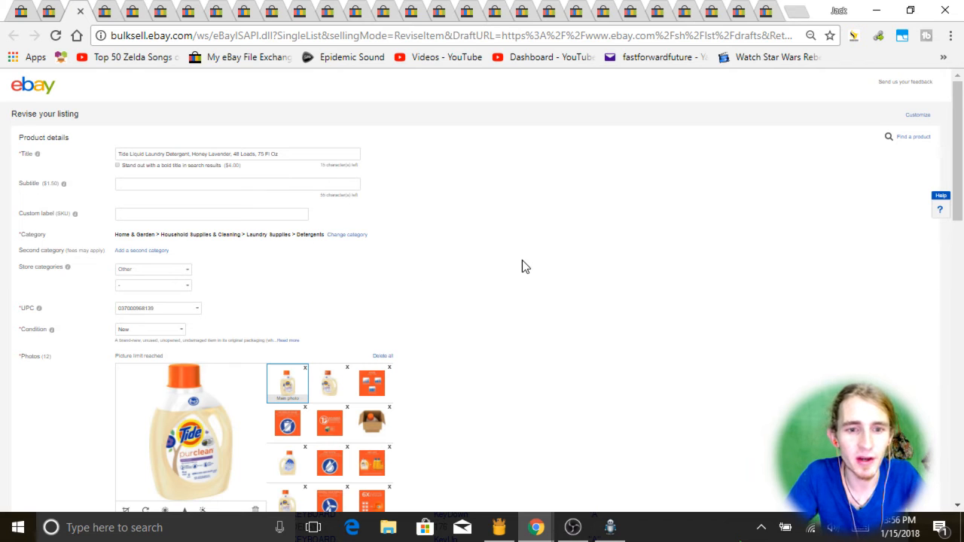
pyautogui.hotkey('ctrl', 'shift', 'r')
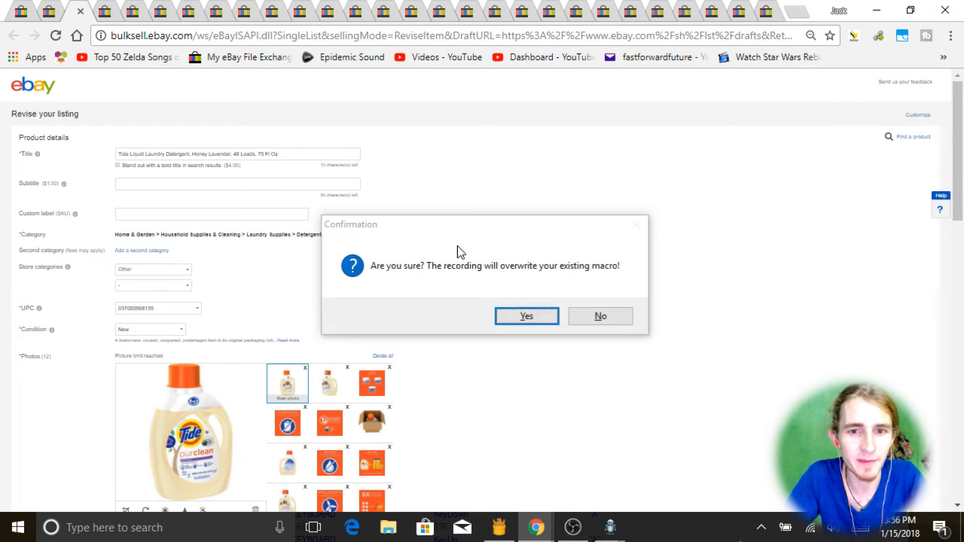
pyautogui.click(527, 313)
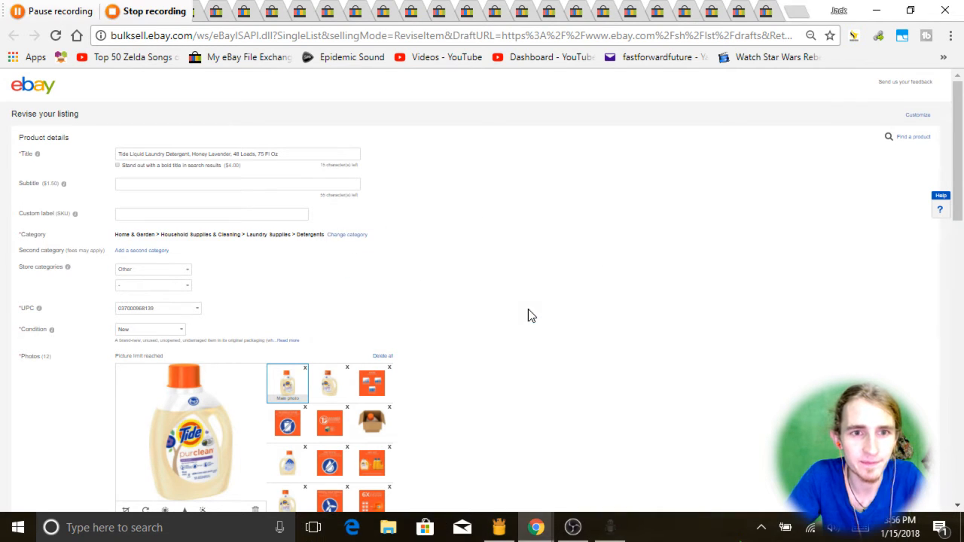
# Delete all photos from the Tide Liquid Honey Lavender listing and upload the Courses image from the Pictures folder instead.
pyautogui.click(383, 356)
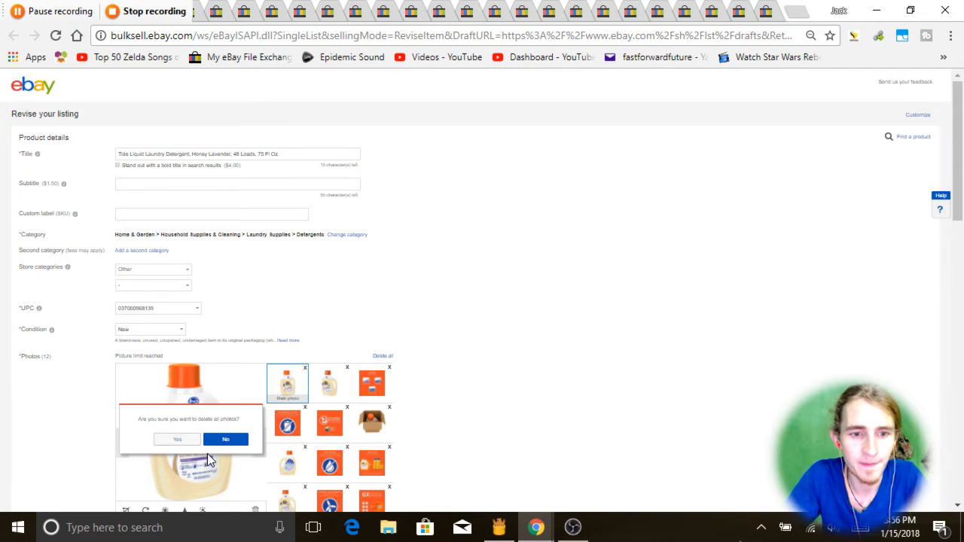
pyautogui.click(226, 440)
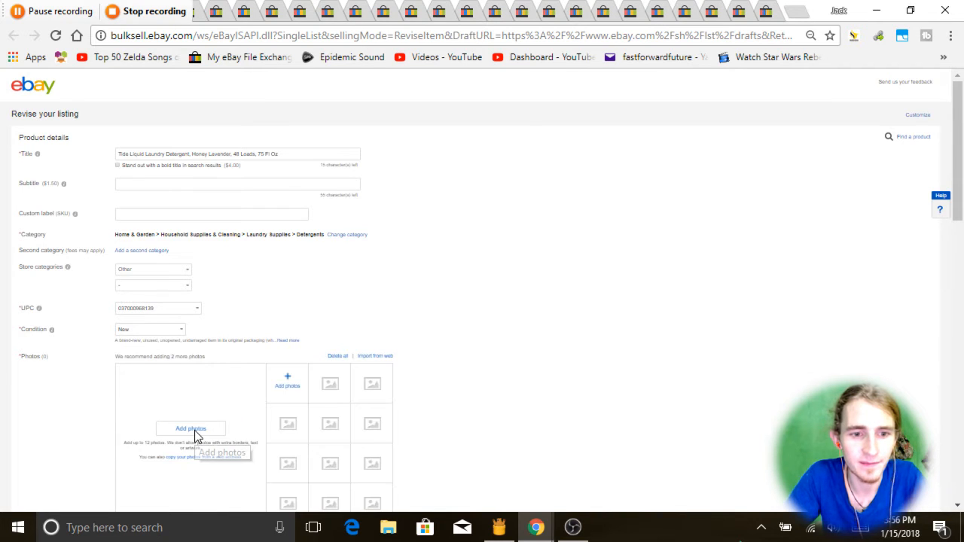
pyautogui.click(199, 430)
pyautogui.click(444, 155)
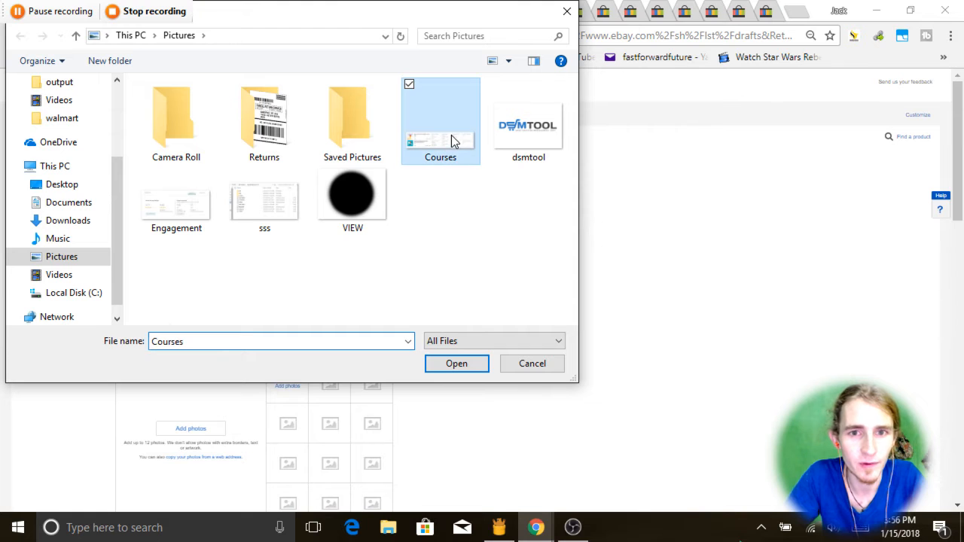
pyautogui.click(454, 364)
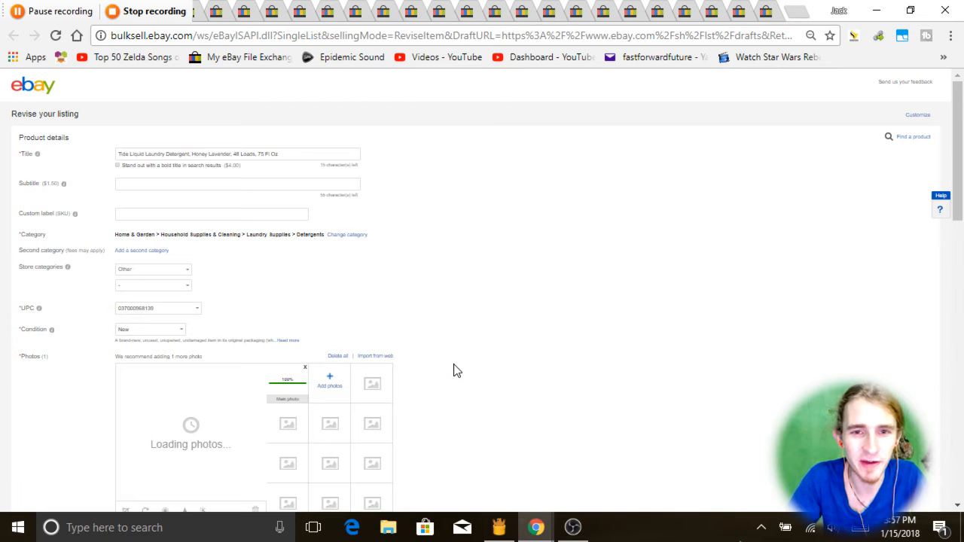
# Replace the entire item description of the Tide Liquid Honey Lavender listing with "a".
pyautogui.scroll(-5, 454, 370)
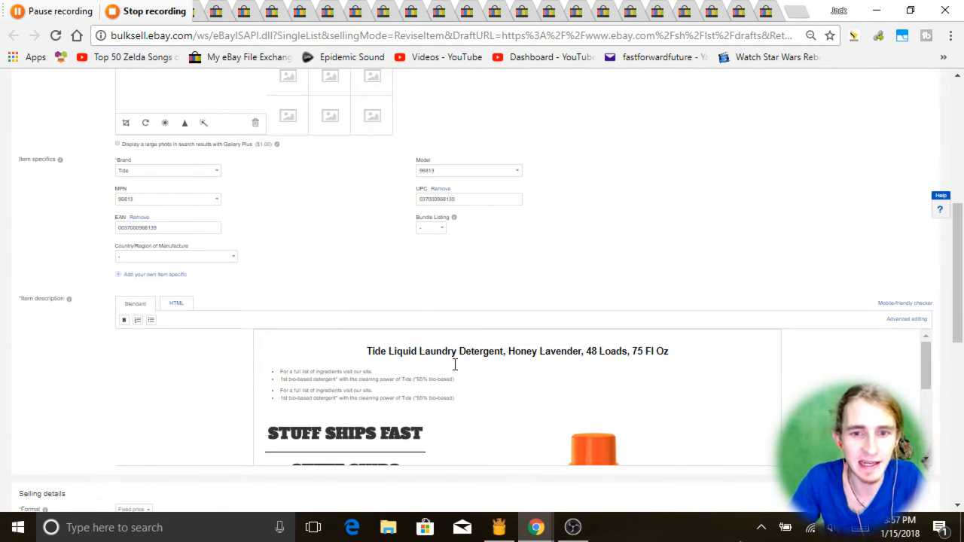
pyautogui.click(509, 404)
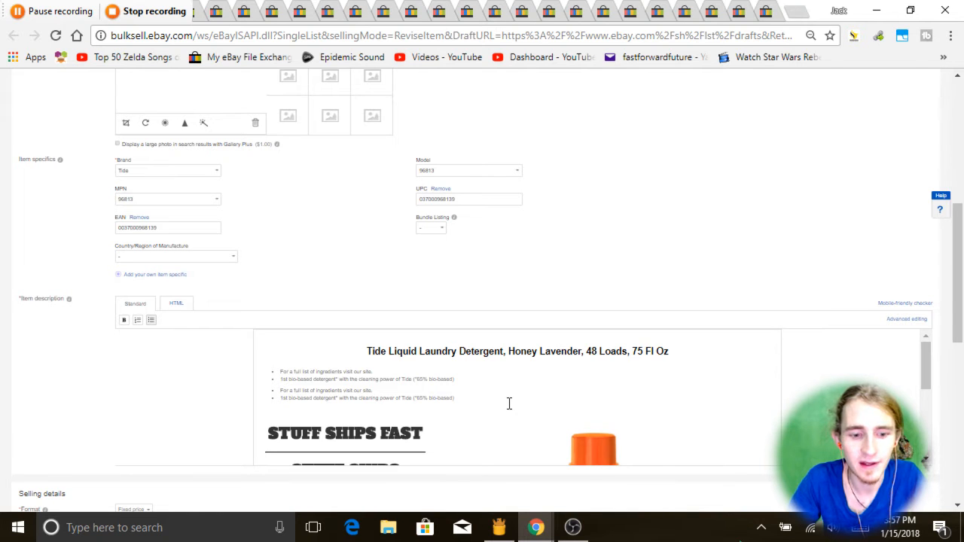
pyautogui.hotkey('ctrl', 'a')
pyautogui.write('a')
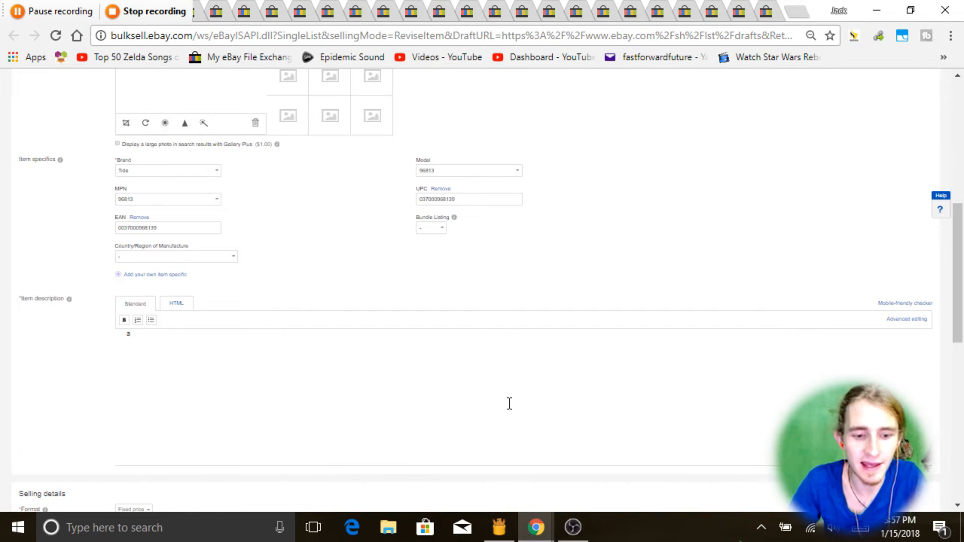
# Submit the Honey Lavender listing's update and stop the macro recording on the Tide Purclean listing's revision page.
pyautogui.scroll(-15, 509, 404)
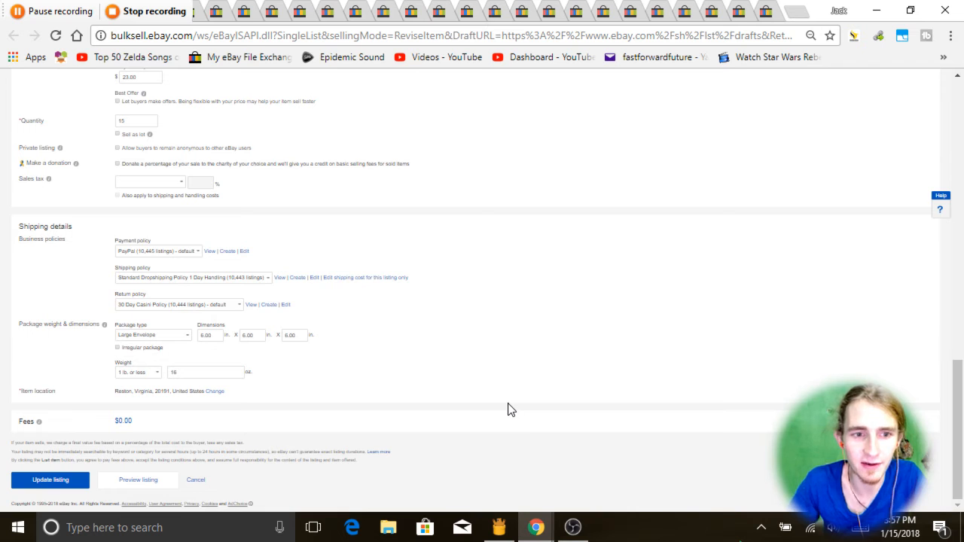
pyautogui.click(57, 481)
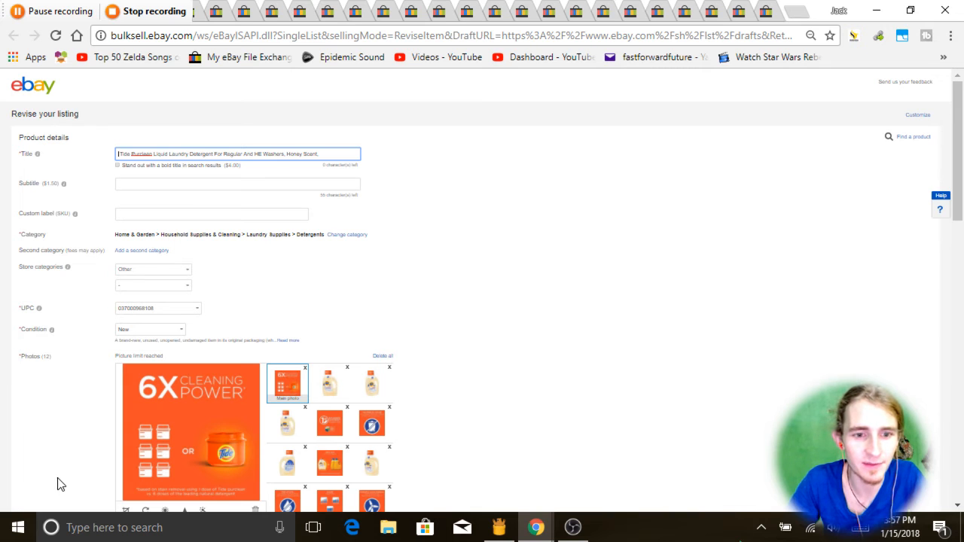
pyautogui.click(125, 12)
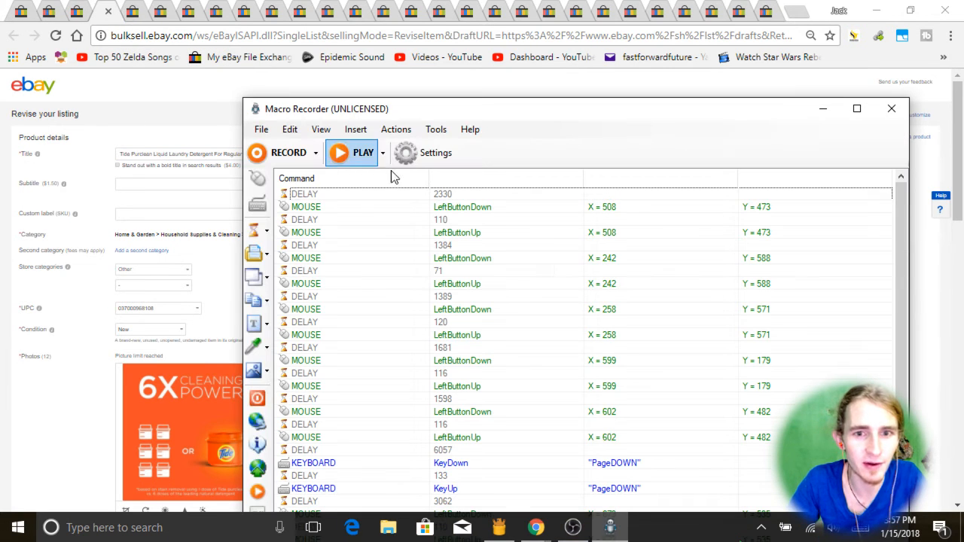
# Examine the recorded macro's command list in Macro Recorder, including its delays, mouse button events and their coordinates.
pyautogui.click(546, 258)
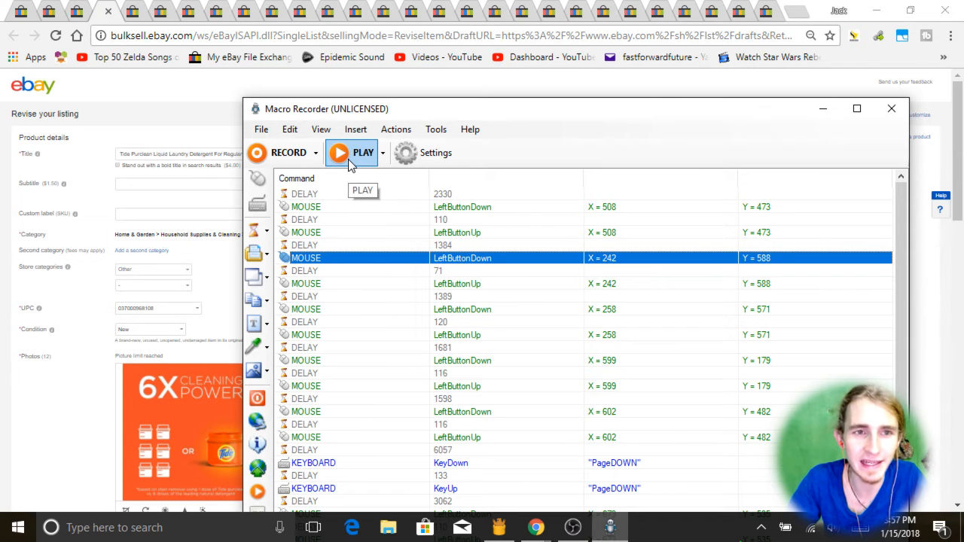
pyautogui.hotkey('ctrl', 'a')
pyautogui.click(504, 220)
pyautogui.click(541, 311)
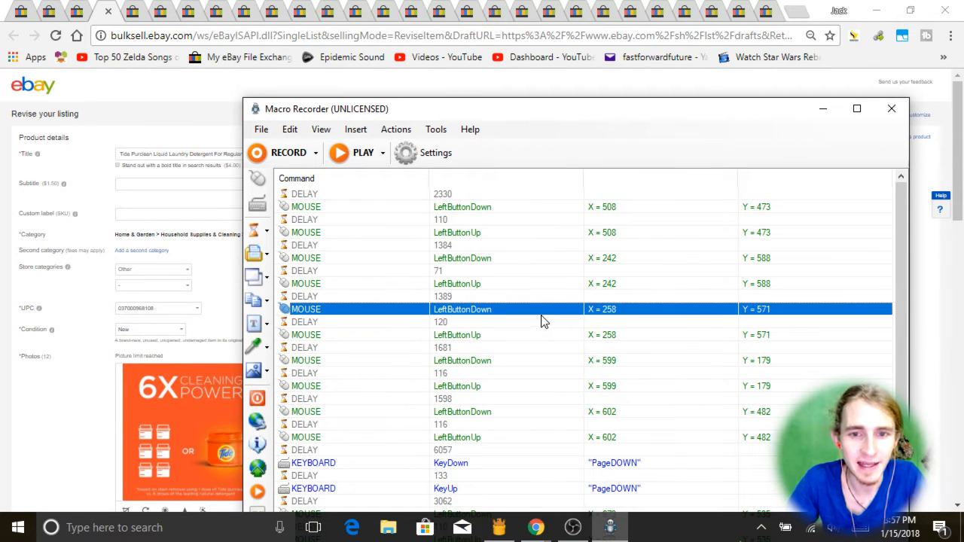
pyautogui.scroll(-7, 542, 322)
pyautogui.scroll(7, 542, 322)
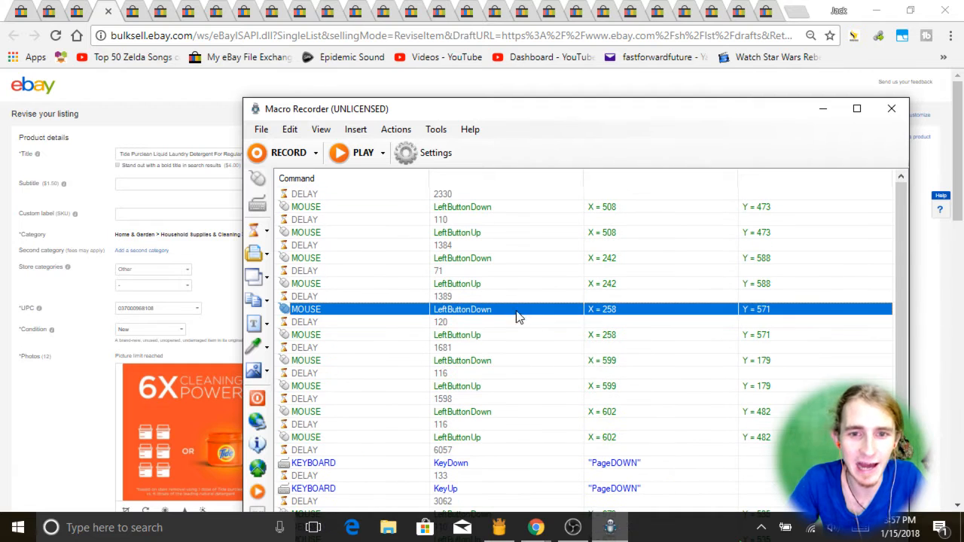
pyautogui.click(471, 299)
pyautogui.click(356, 193)
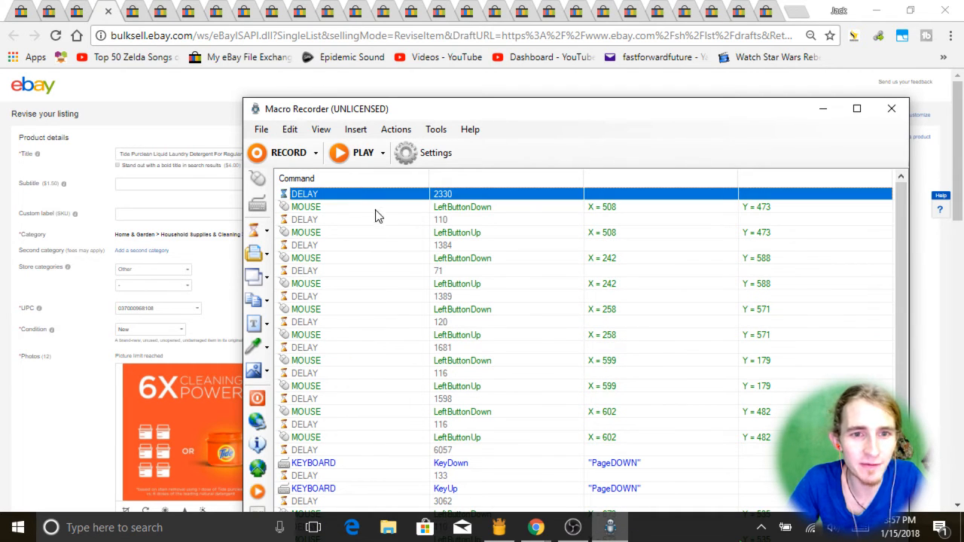
pyautogui.click(375, 210)
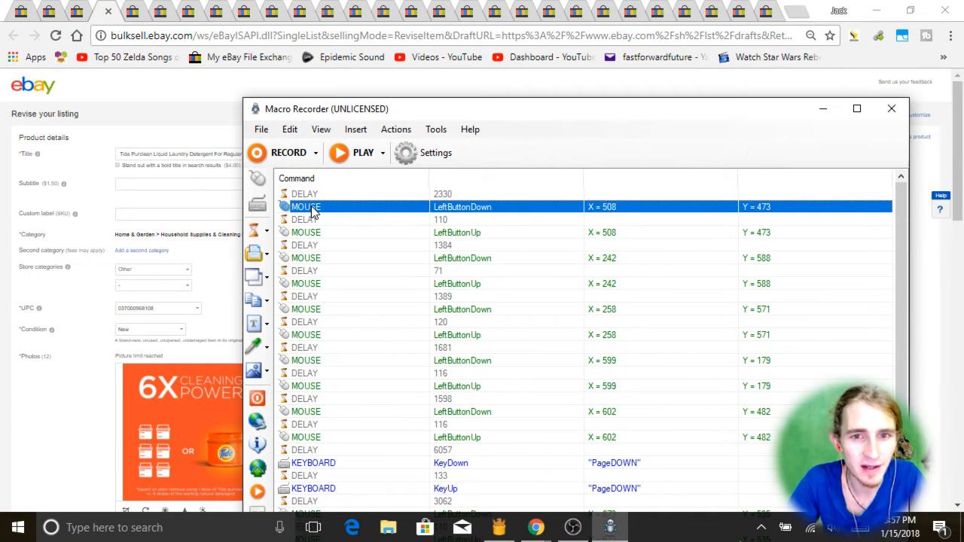
pyautogui.click(442, 222)
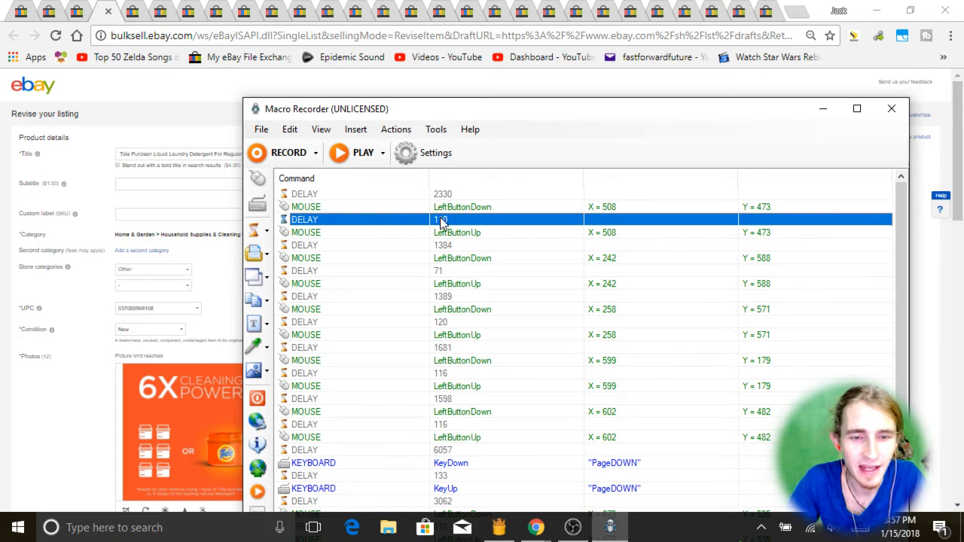
pyautogui.click(330, 232)
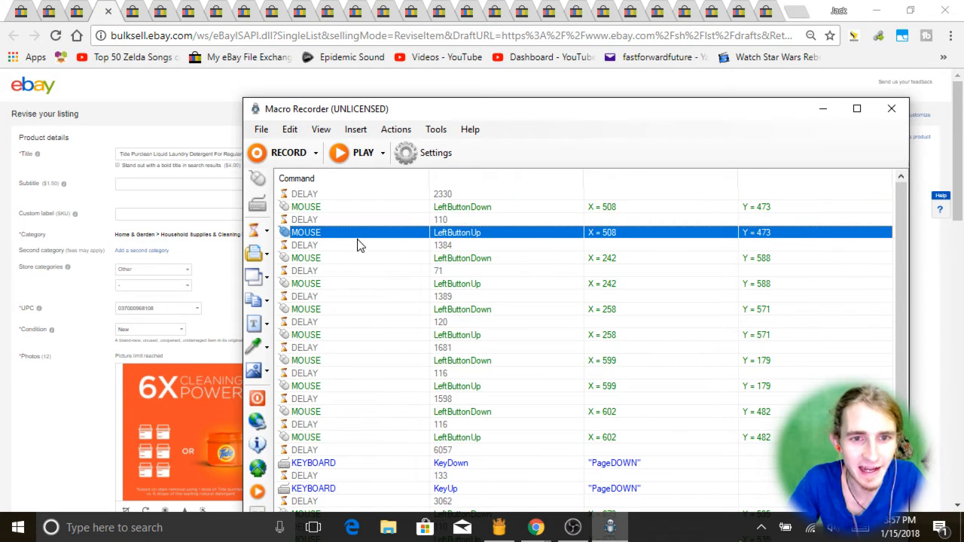
# Reset all delays in the recorded macro to 200 milliseconds and play the macro.
pyautogui.click(367, 245)
pyautogui.click(355, 259)
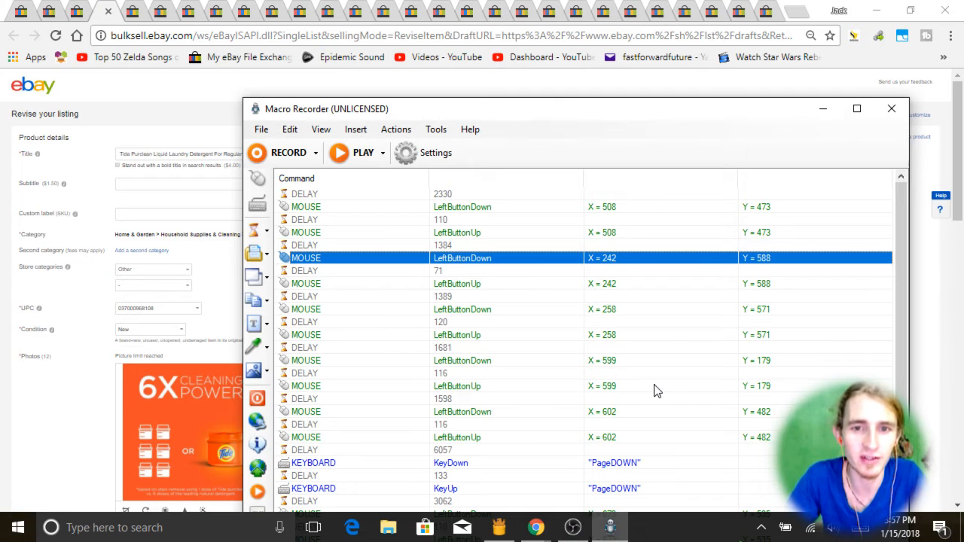
pyautogui.click(452, 245)
pyautogui.hotkey('ctrl', 'a')
pyautogui.rightClick(451, 242)
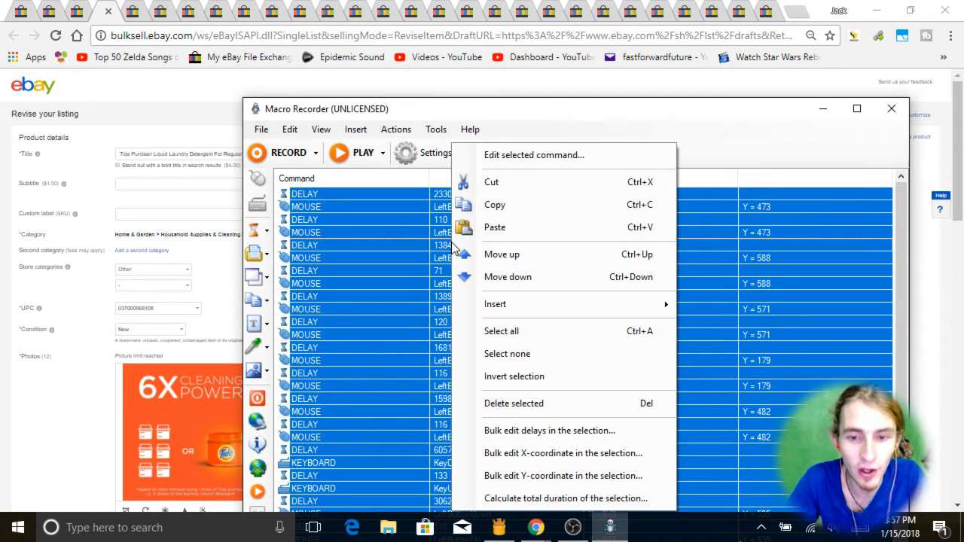
pyautogui.click(552, 431)
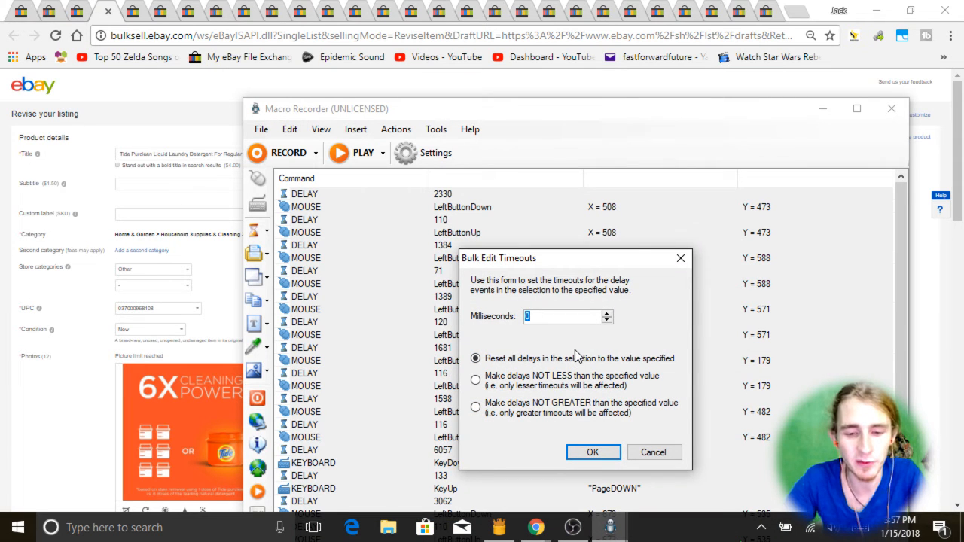
pyautogui.write('200')
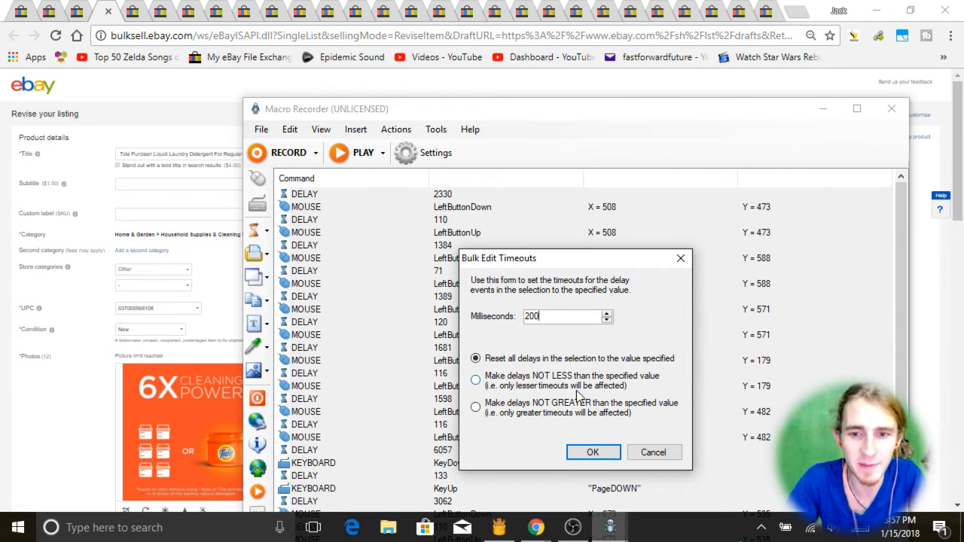
pyautogui.click(594, 451)
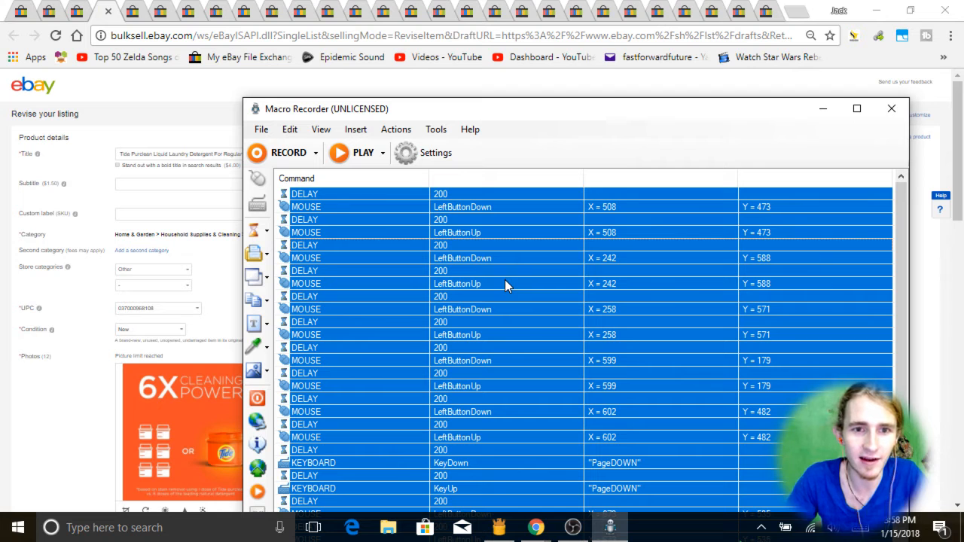
pyautogui.click(361, 159)
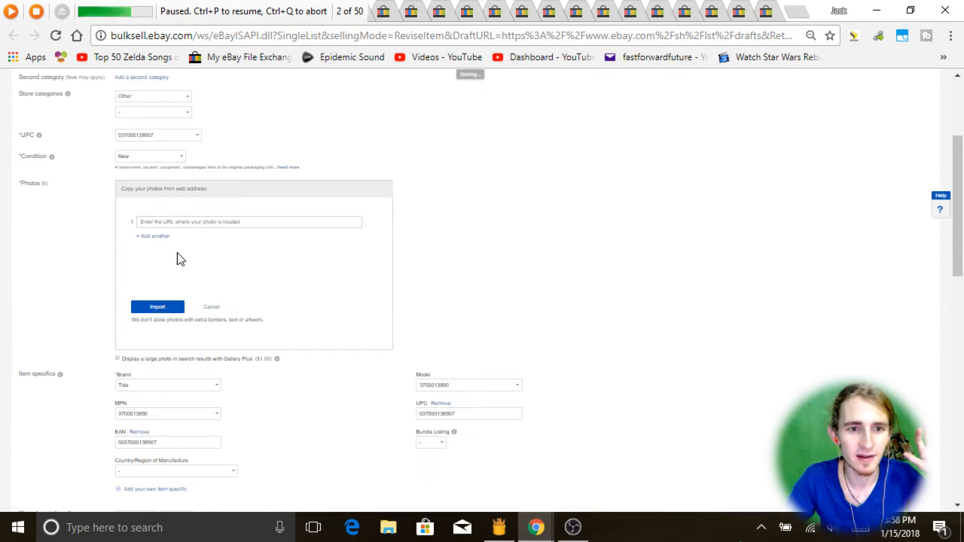
# Cancel the web photo import on the Tide Free & Gentle listing and check the neighbouring revision pages.
pyautogui.click(211, 306)
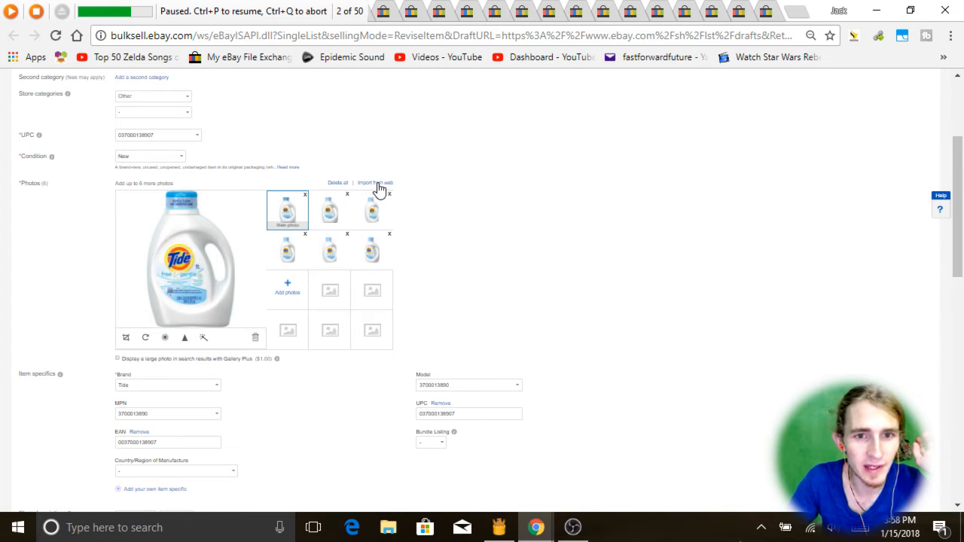
pyautogui.hotkey('ctrl', 'shift', 'Tab')
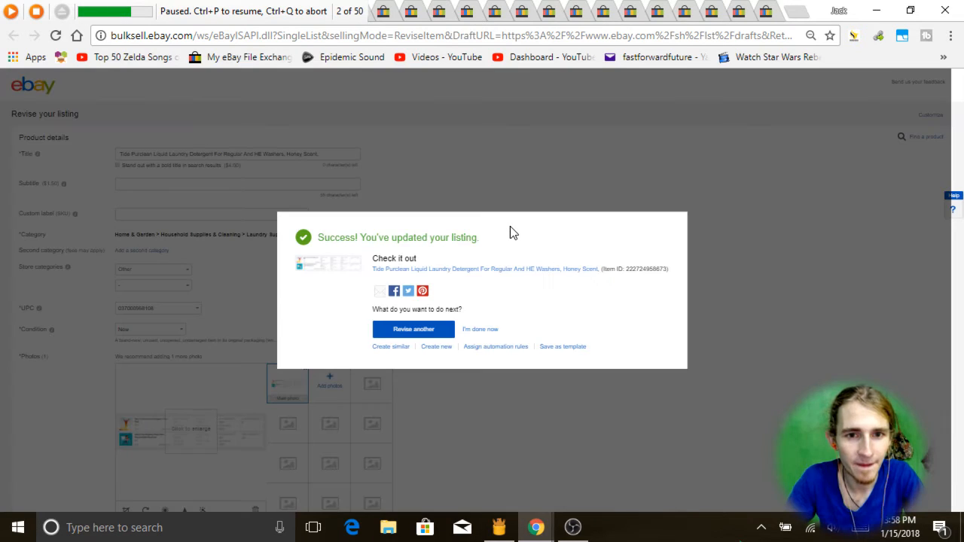
pyautogui.hotkey('ctrl', 'Tab')
pyautogui.hotkey('ctrl', 'Tab')
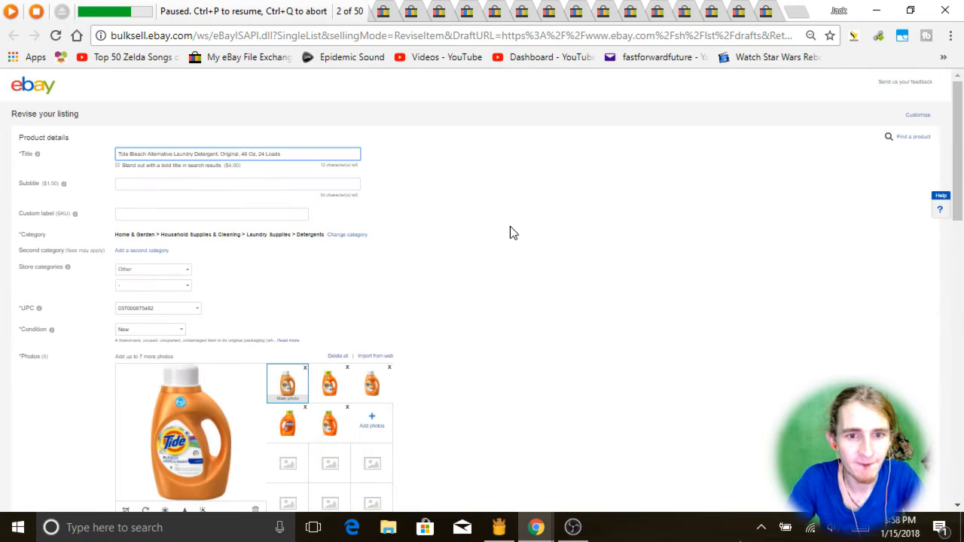
pyautogui.hotkey('ctrl', 'Tab')
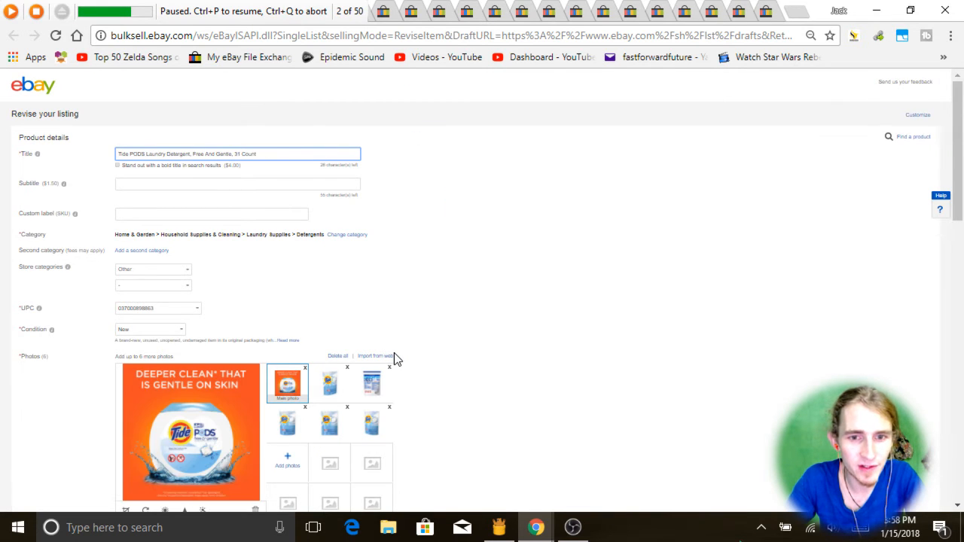
pyautogui.hotkey('ctrl', 'shift', 'Tab')
pyautogui.hotkey('ctrl', 'Tab')
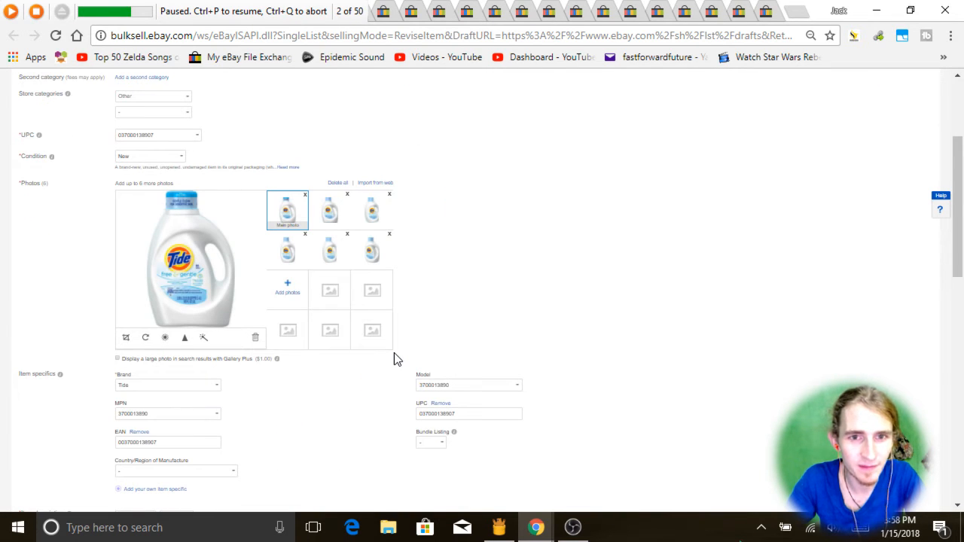
# Delete all photos from the Tide Free & Gentle listing and upload the Courses image instead.
pyautogui.click(338, 184)
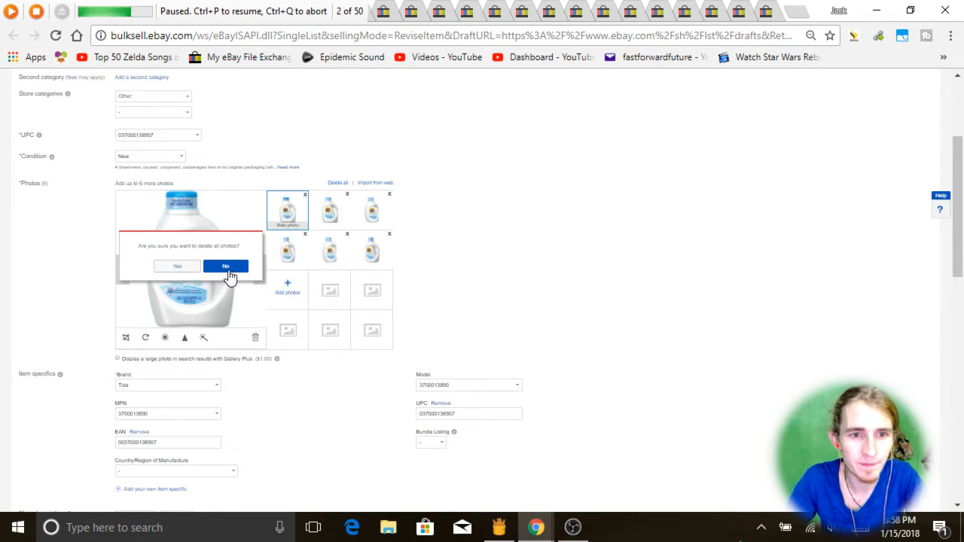
pyautogui.click(181, 267)
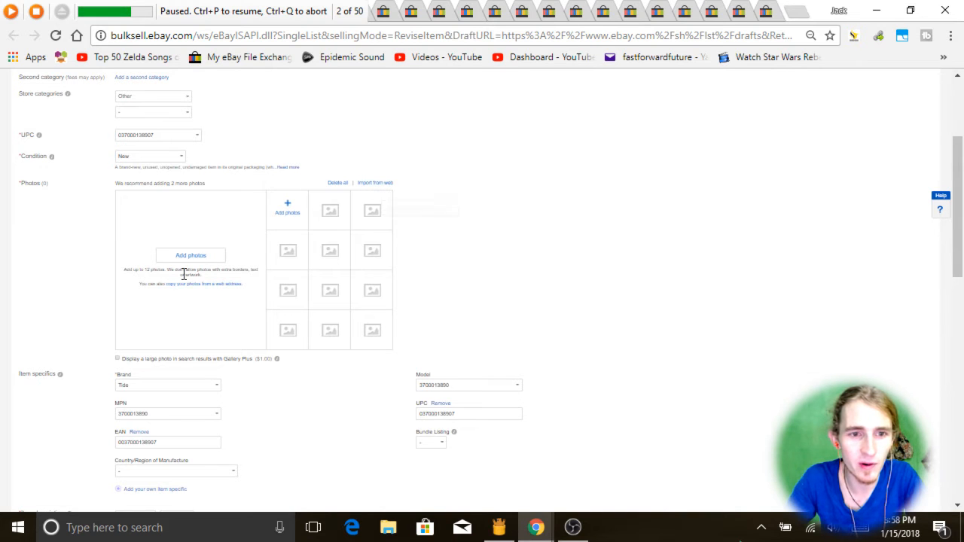
pyautogui.click(204, 258)
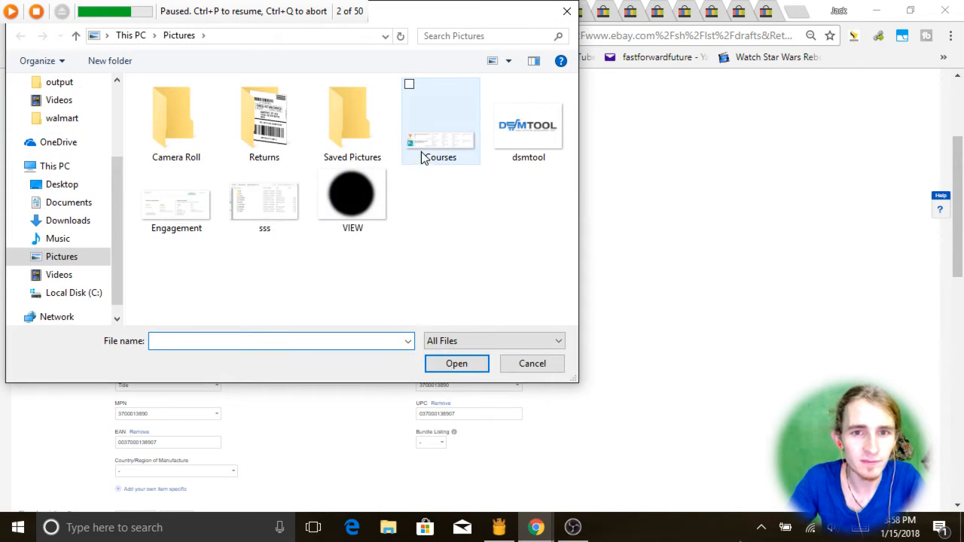
pyautogui.click(424, 155)
pyautogui.click(456, 361)
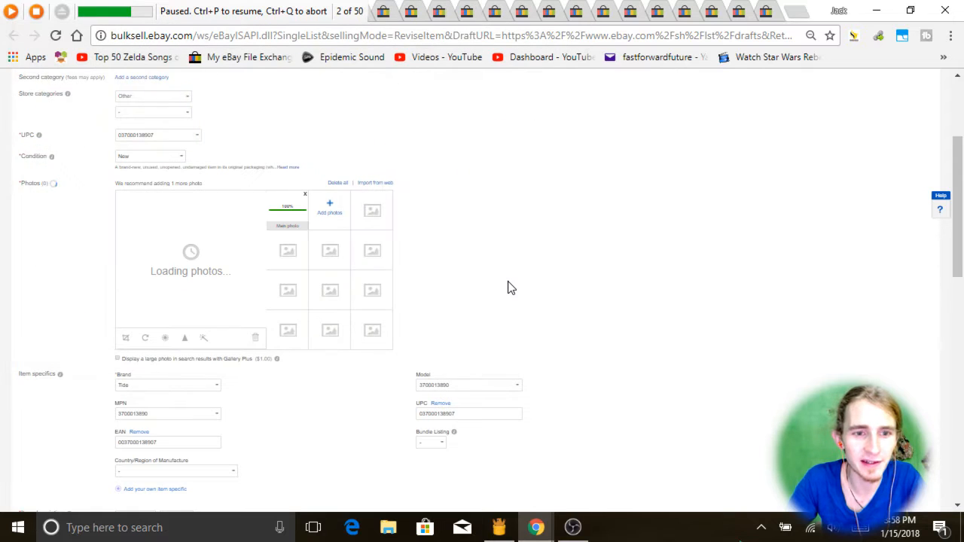
# Check the Tide Free & Gentle listing's description, submit its update, and abort the paused macro playback.
pyautogui.scroll(-15, 509, 285)
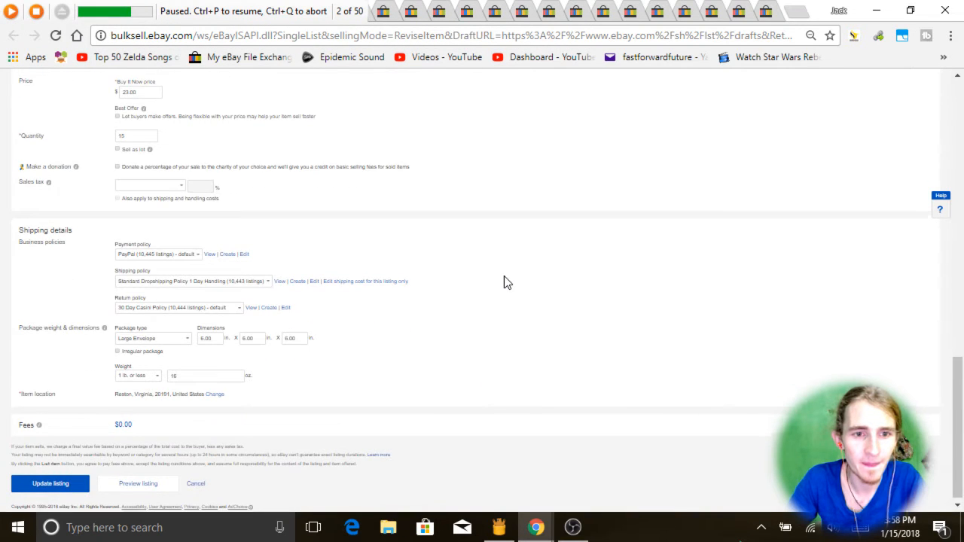
pyautogui.scroll(5, 504, 275)
pyautogui.scroll(-5, 155, 306)
pyautogui.scroll(3, 56, 478)
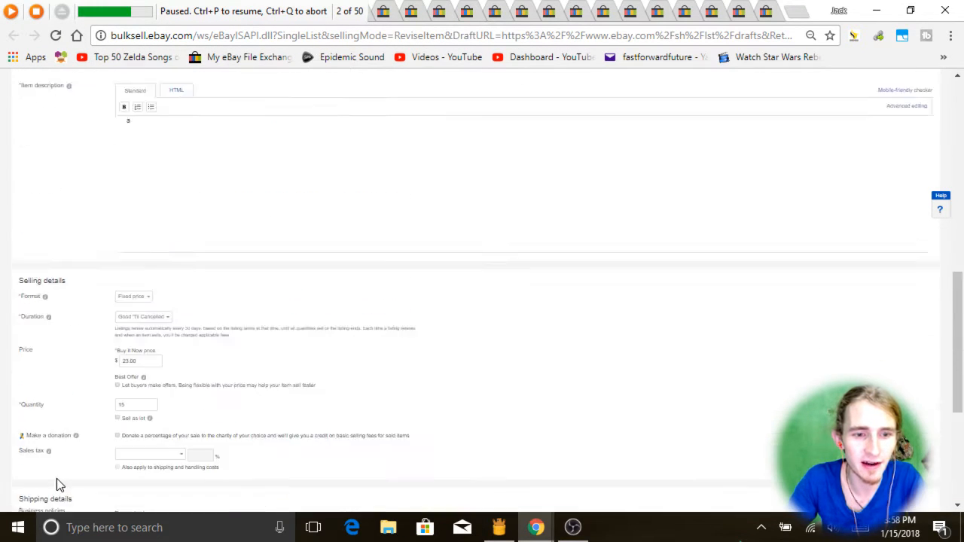
pyautogui.scroll(4, 176, 219)
pyautogui.scroll(-8, 48, 346)
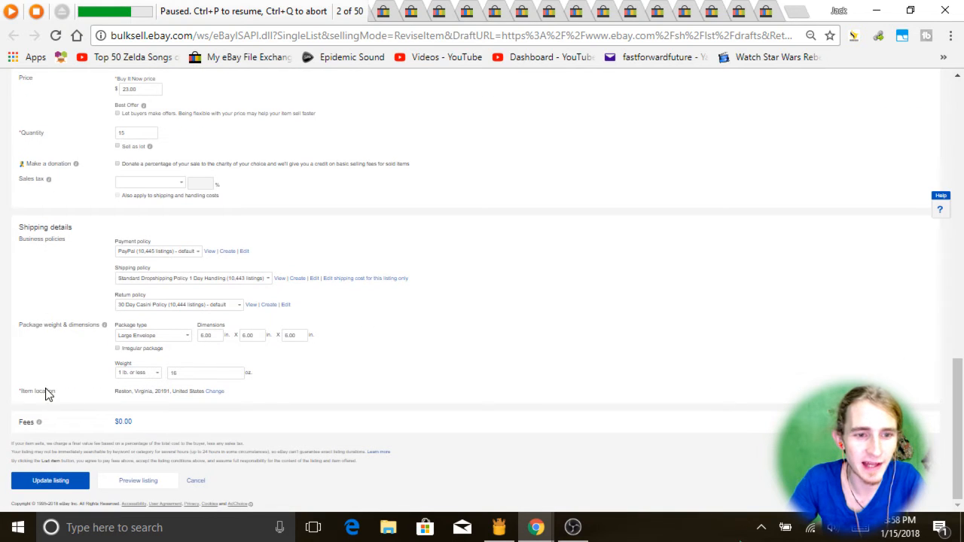
pyautogui.click(51, 480)
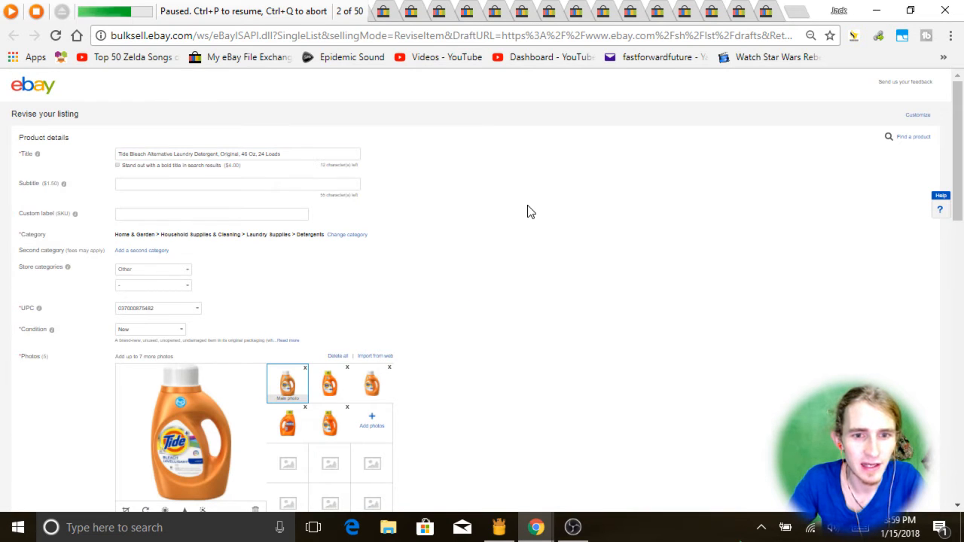
pyautogui.hotkey('ctrl', 'q')
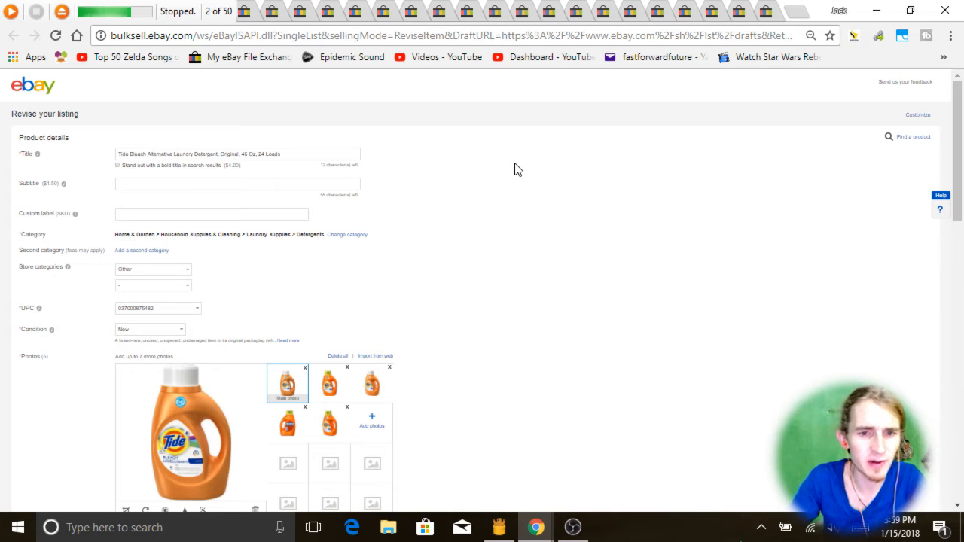
# Try replaying the macro on the Tide Bleach Alternative listing, cancel its web photo import, and close the playback.
pyautogui.hotkey('ctrl', 'p')
pyautogui.click(383, 357)
pyautogui.scroll(-10, 572, 199)
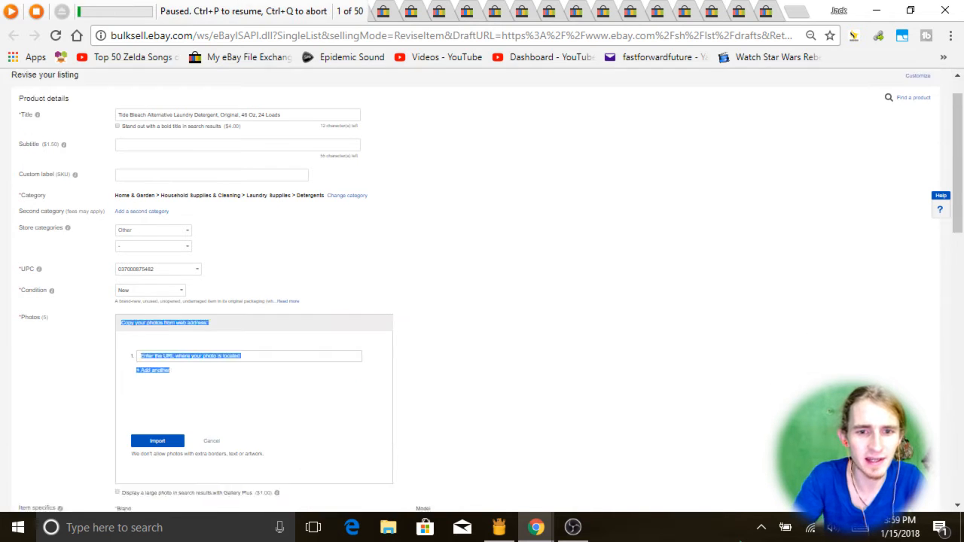
pyautogui.scroll(15, 576, 198)
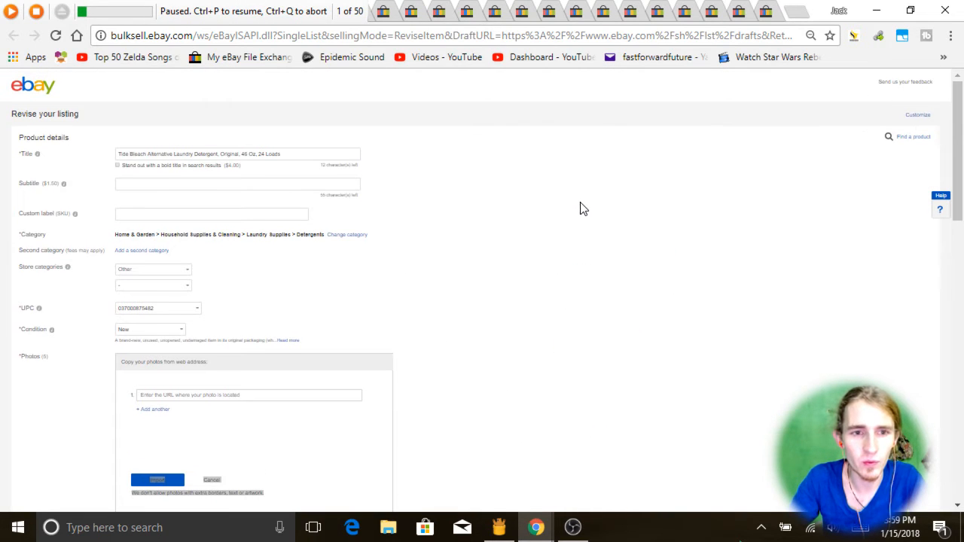
pyautogui.scroll(-2, 265, 299)
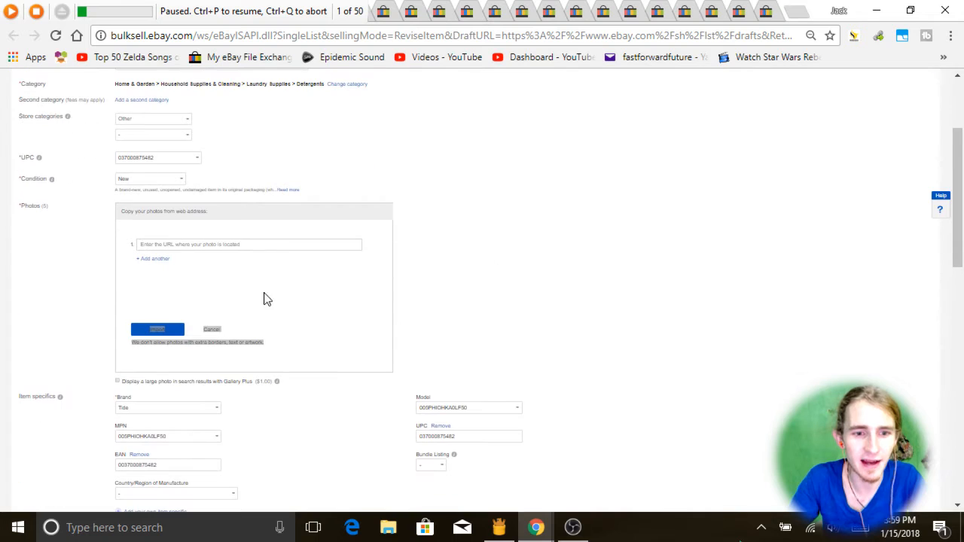
pyautogui.click(213, 329)
pyautogui.scroll(2, 509, 262)
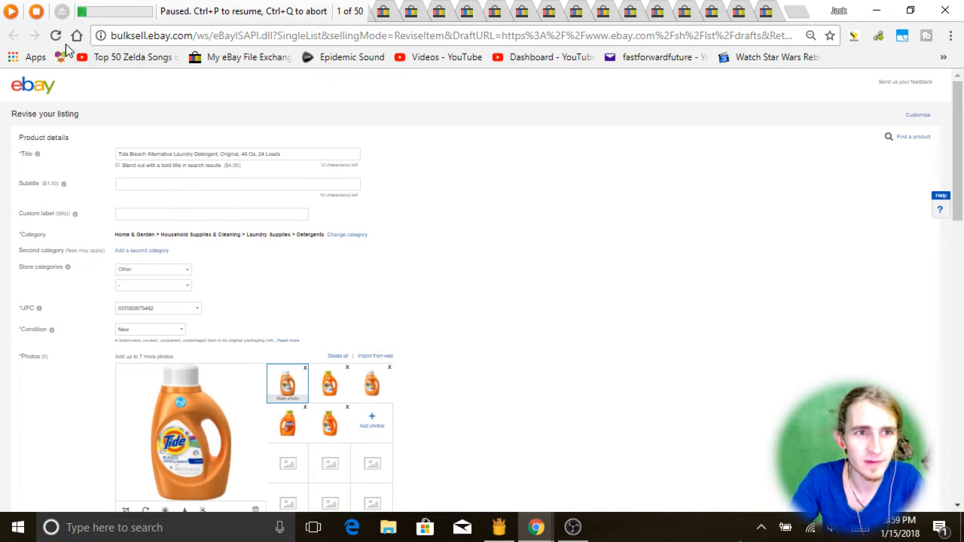
pyautogui.click(36, 12)
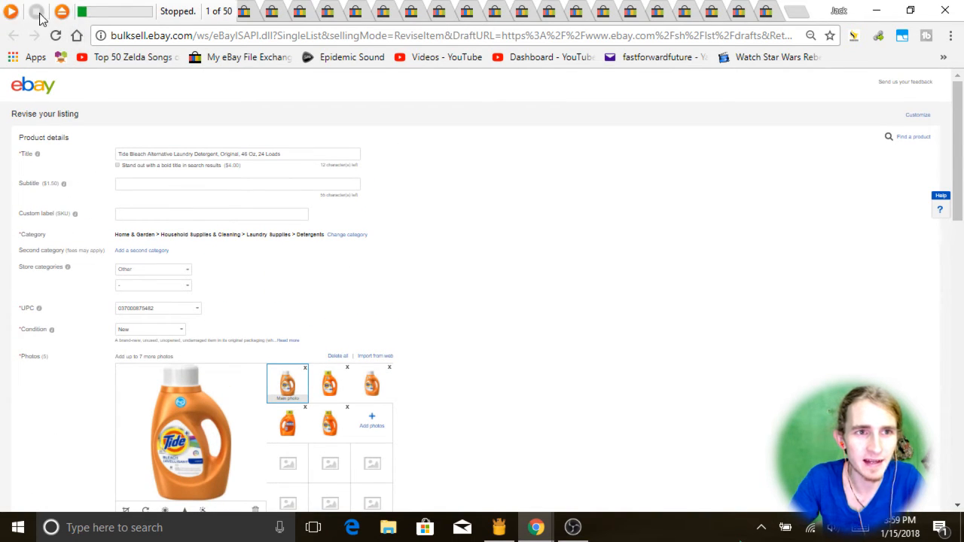
pyautogui.click(61, 12)
# Start a new macro recording on the Tide Bleach Alternative listing, overwriting the existing macro.
pyautogui.click(529, 78)
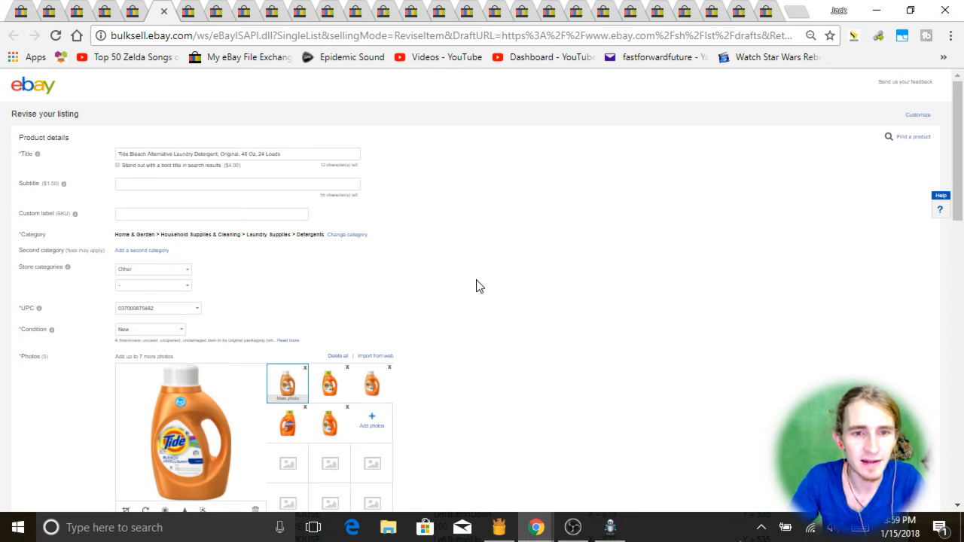
pyautogui.hotkey('ctrl', 'r')
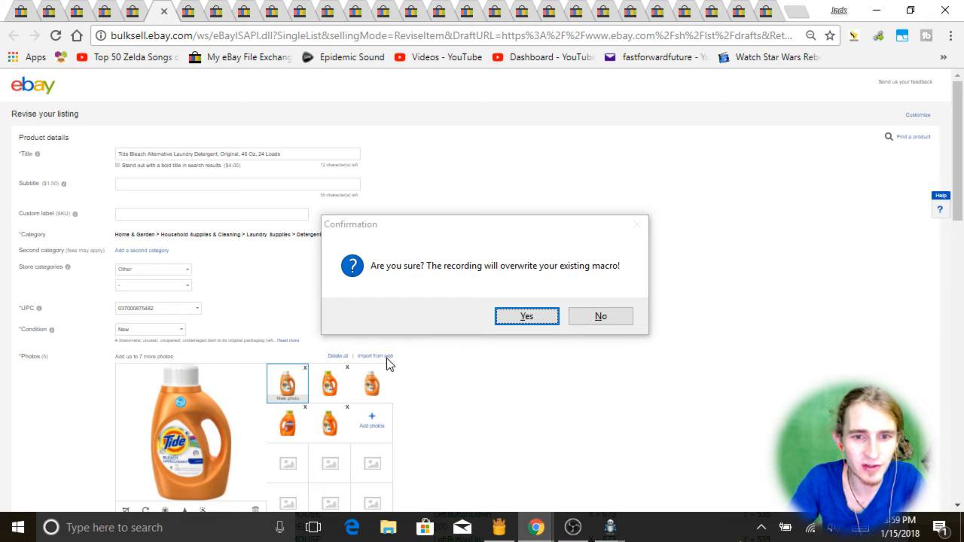
pyautogui.click(525, 319)
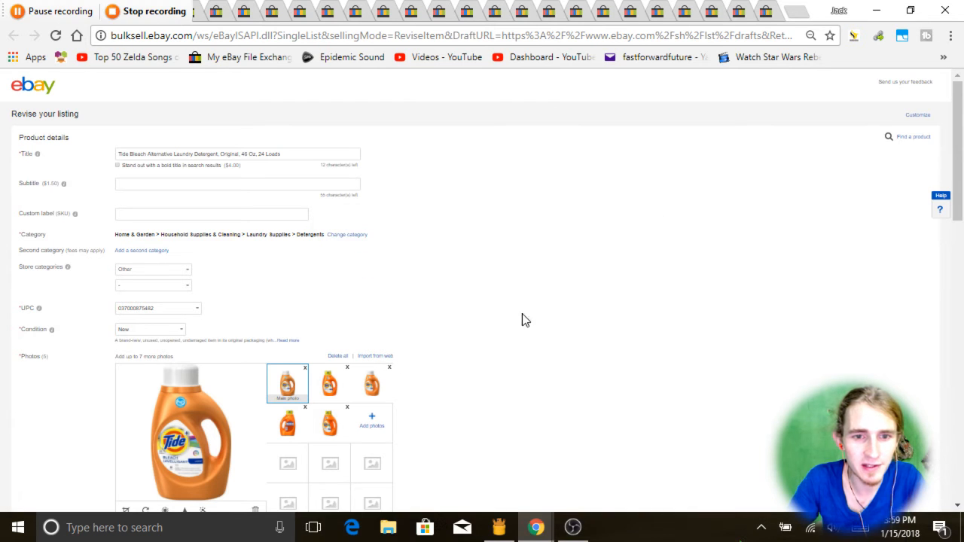
# Delete all photos from the Tide Bleach Alternative listing and upload the Courses image from the Pictures folder.
pyautogui.click(331, 363)
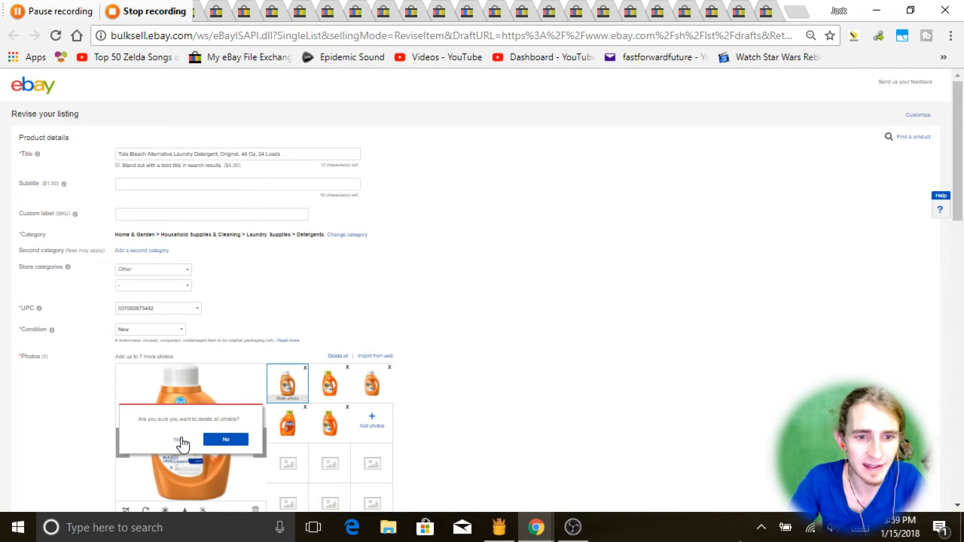
pyautogui.click(179, 440)
pyautogui.click(193, 428)
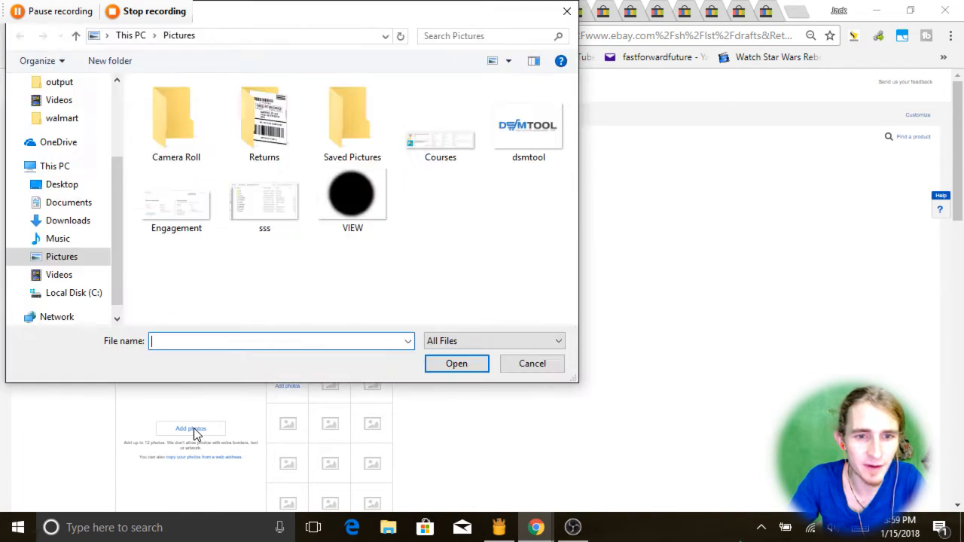
pyautogui.click(434, 143)
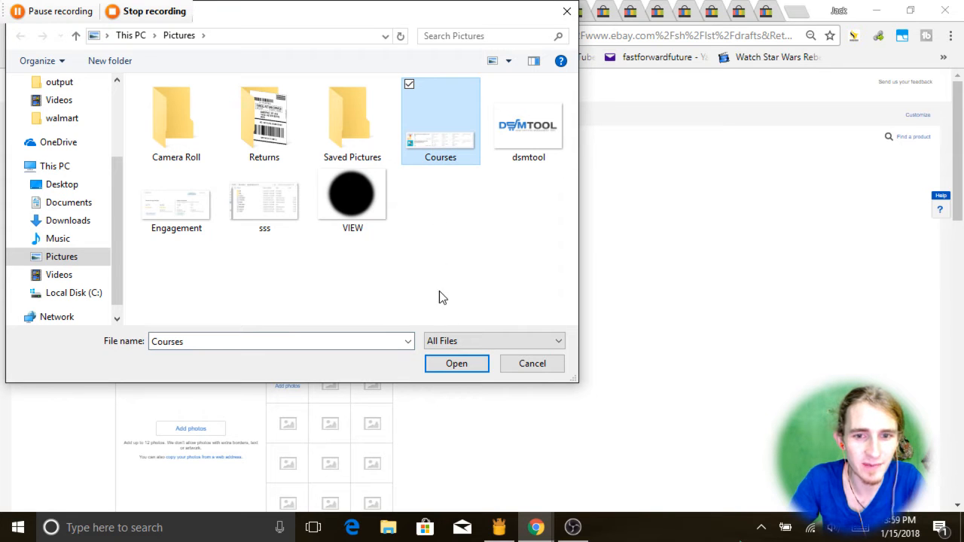
pyautogui.click(457, 364)
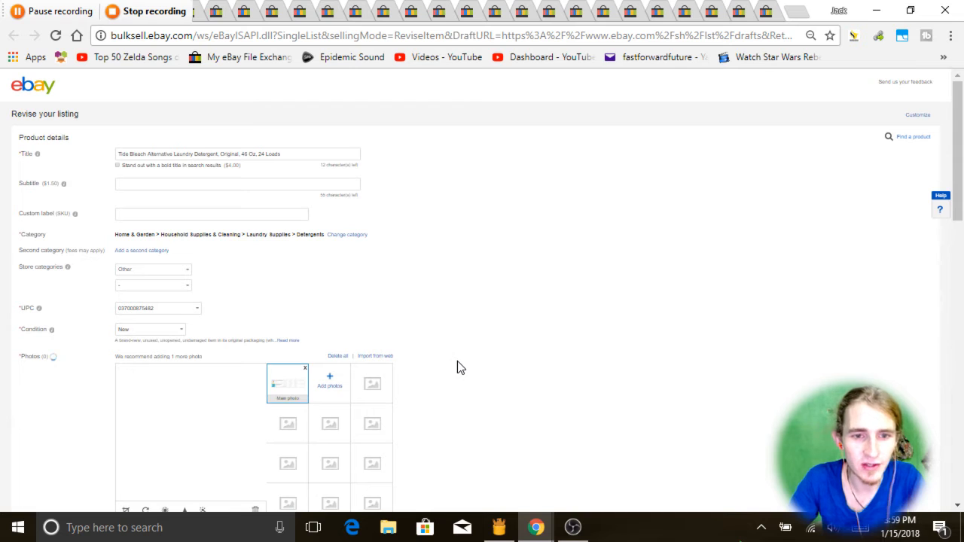
# Replace the entire item description of the Tide Bleach Alternative listing with "a".
pyautogui.scroll(-5, 457, 360)
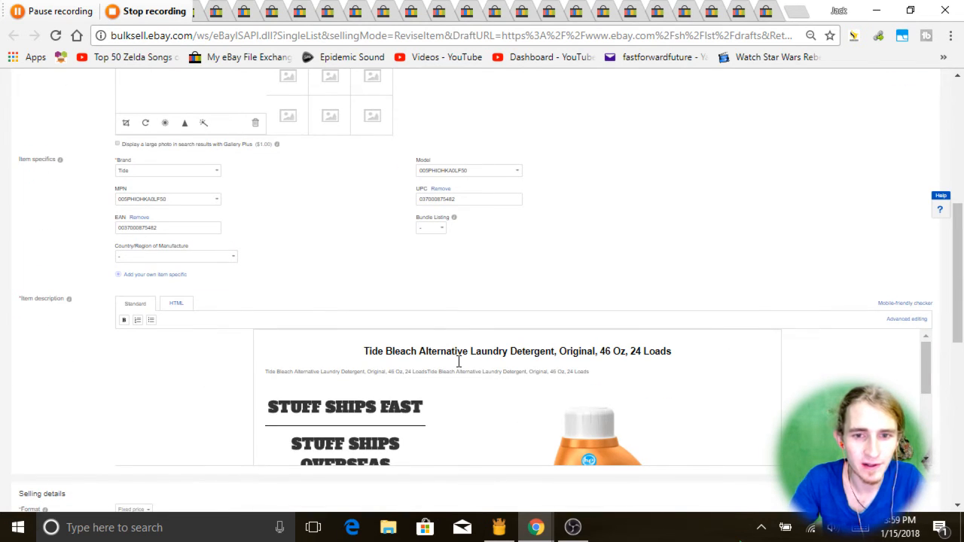
pyautogui.hotkey('ctrl', 'a')
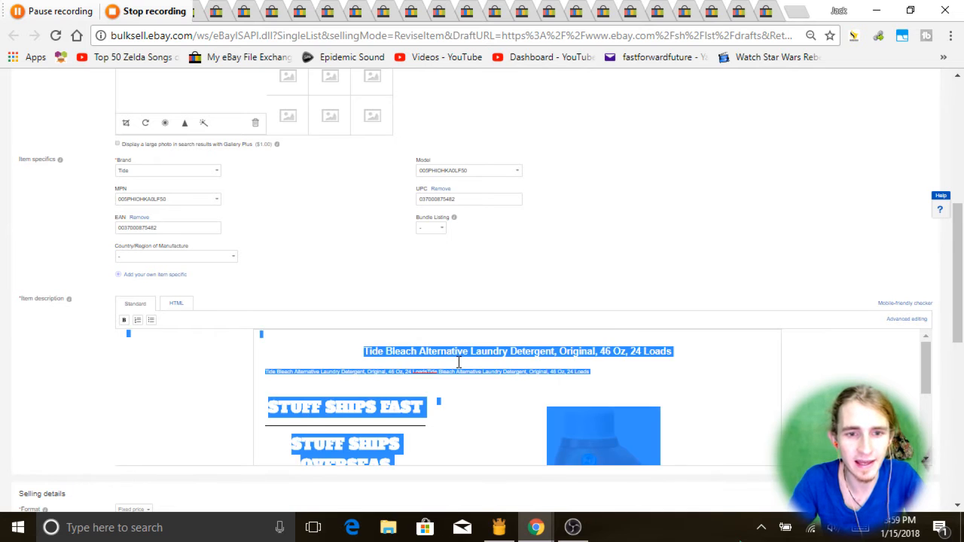
pyautogui.write('a')
pyautogui.scroll(-5, 458, 362)
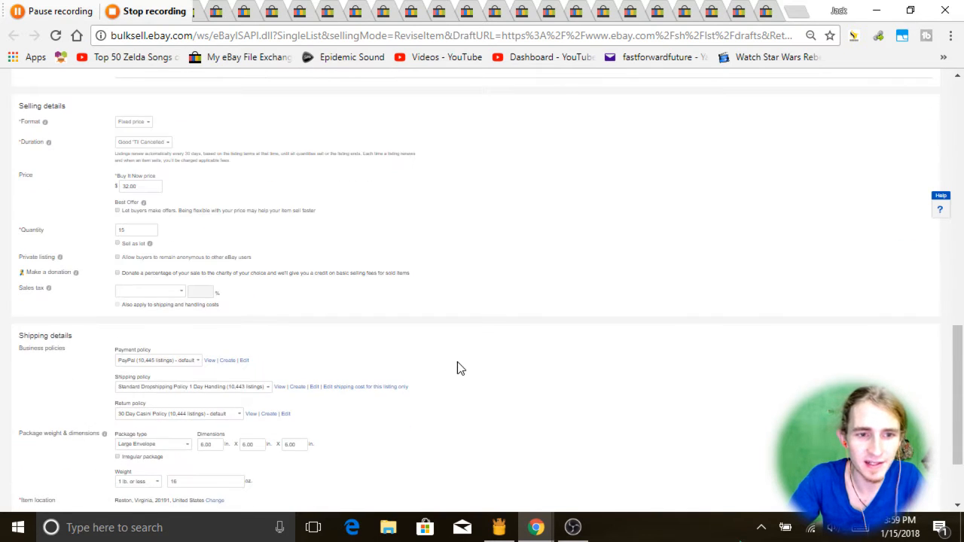
# Submit the revised listing's update, switch to the next listing's revision page, and stop the macro recording.
pyautogui.scroll(-2, 458, 361)
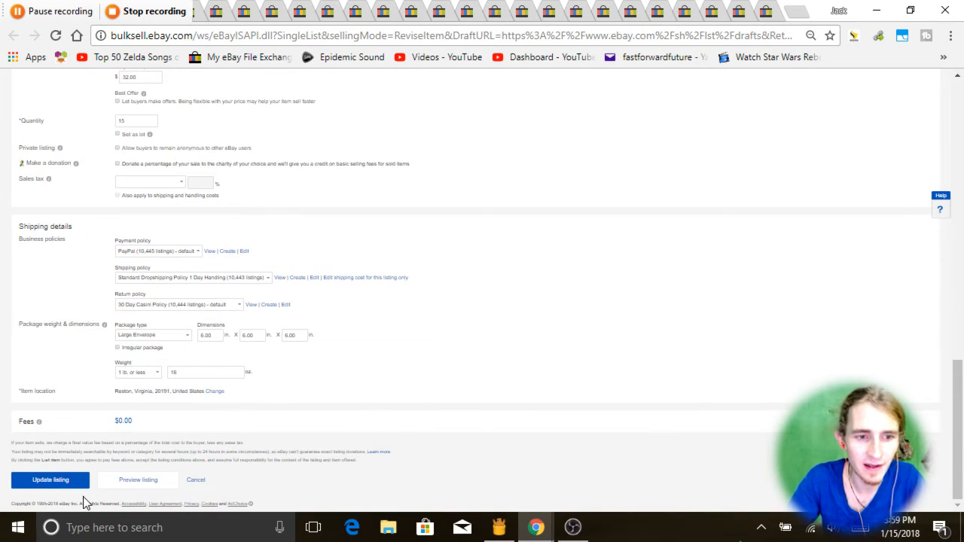
pyautogui.click(53, 479)
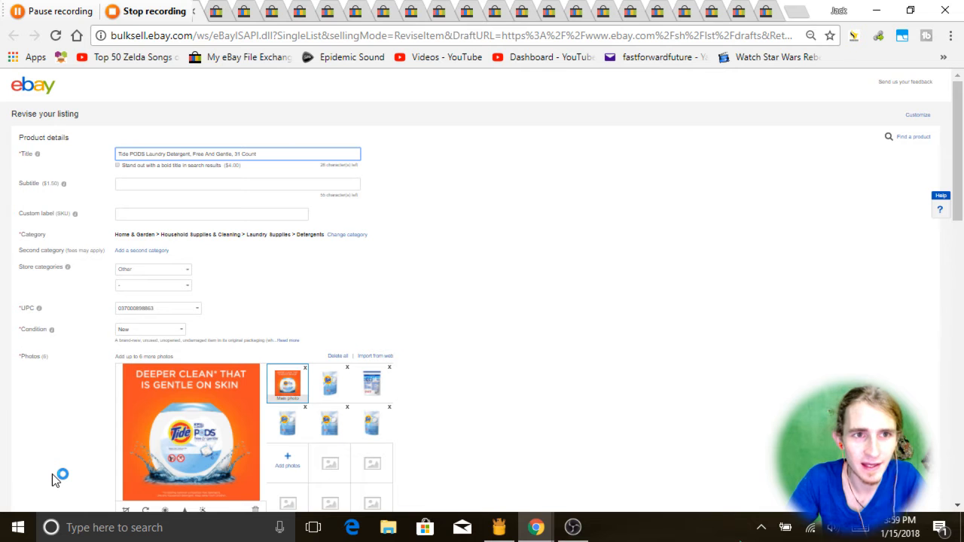
pyautogui.click(128, 21)
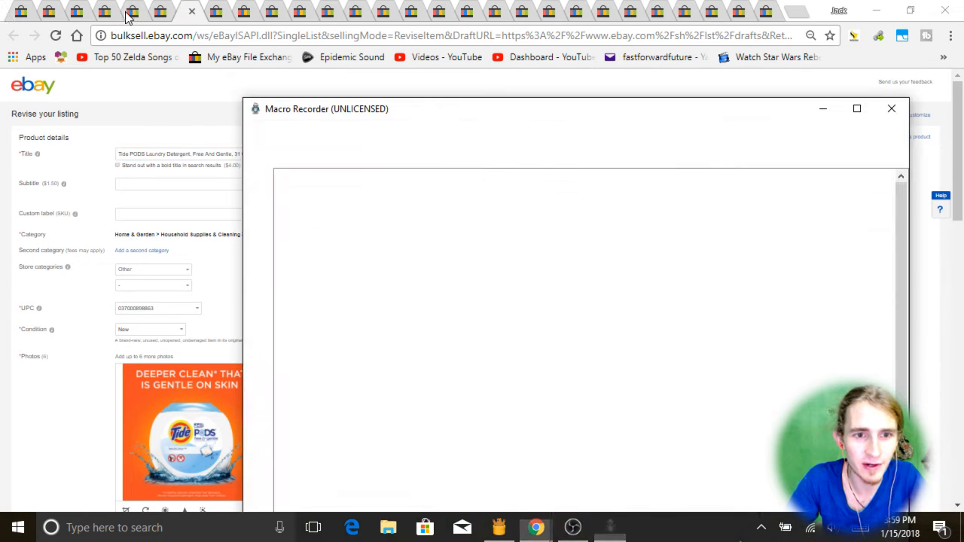
# Reset all delays in the recorded macro to 200 milliseconds.
pyautogui.click(581, 271)
pyautogui.hotkey('ctrl', 'a')
pyautogui.rightClick(559, 286)
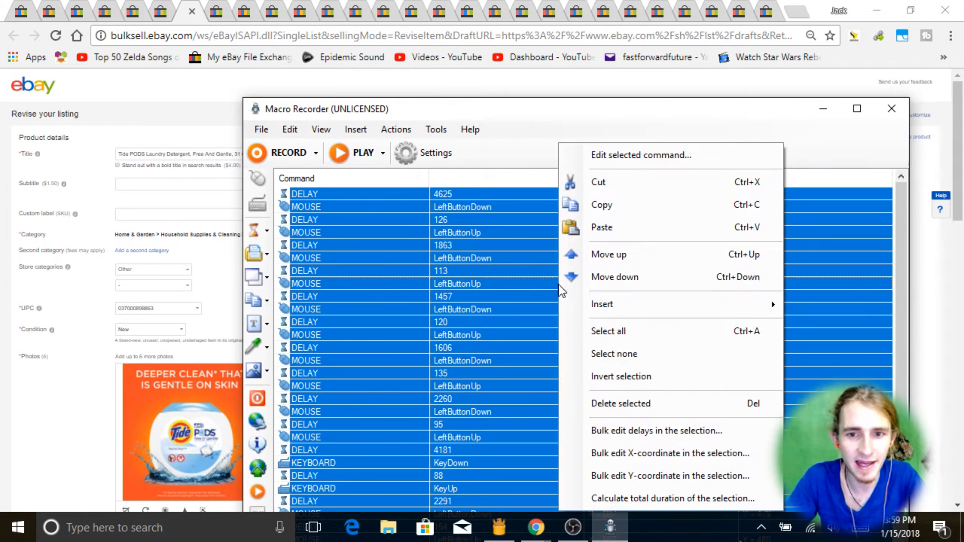
pyautogui.click(651, 434)
pyautogui.write('200')
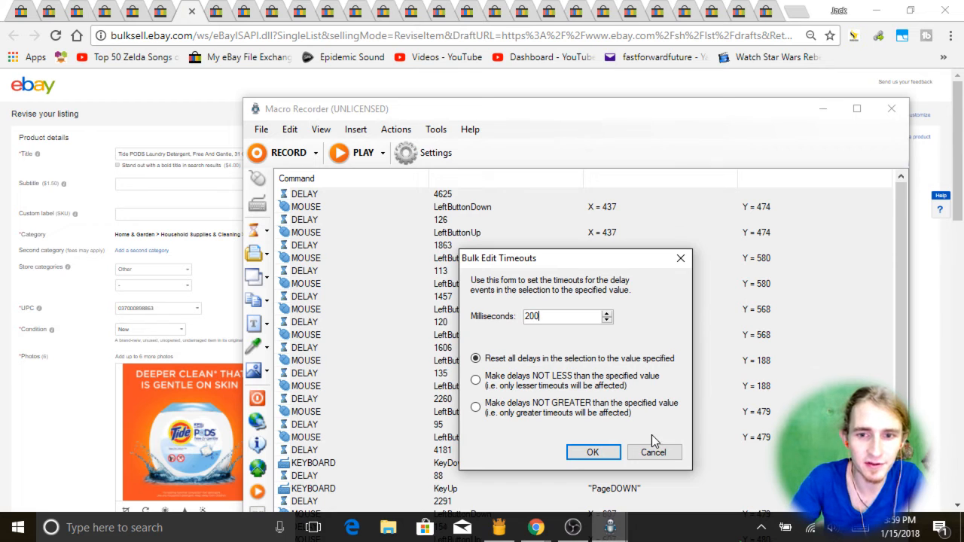
pyautogui.click(608, 452)
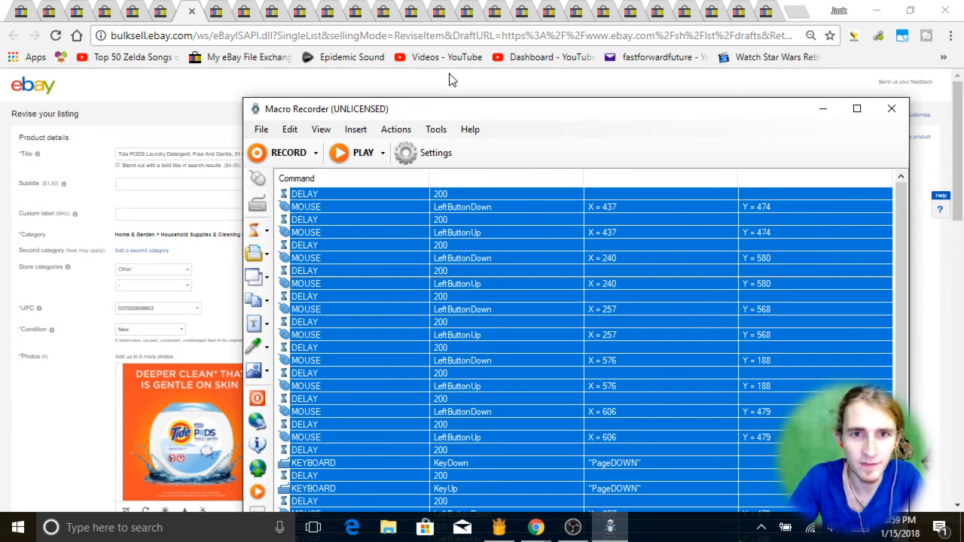
# Replay the macro on the open listings, pause it at the photo file selection, and upload the Courses image manually.
pyautogui.click(460, 90)
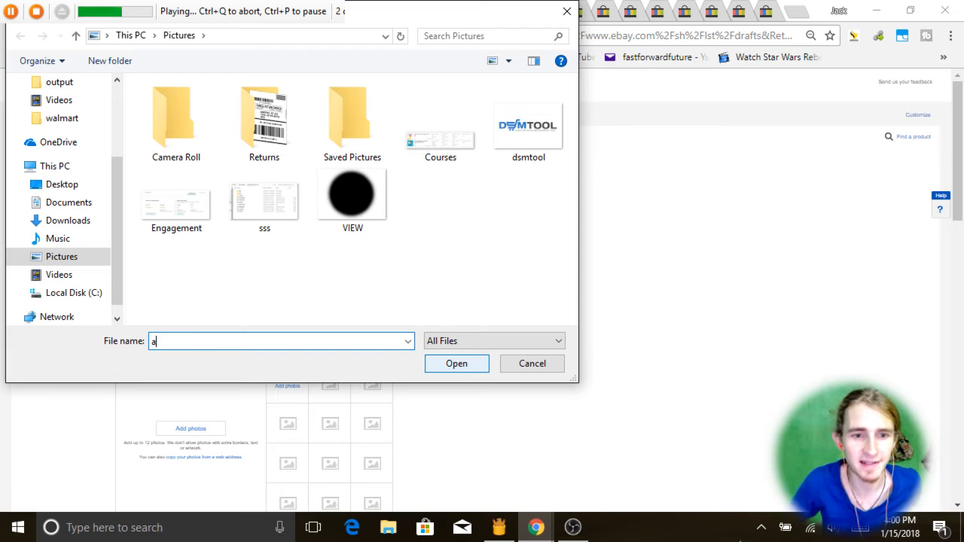
pyautogui.hotkey('ctrl', 'p')
pyautogui.click(452, 150)
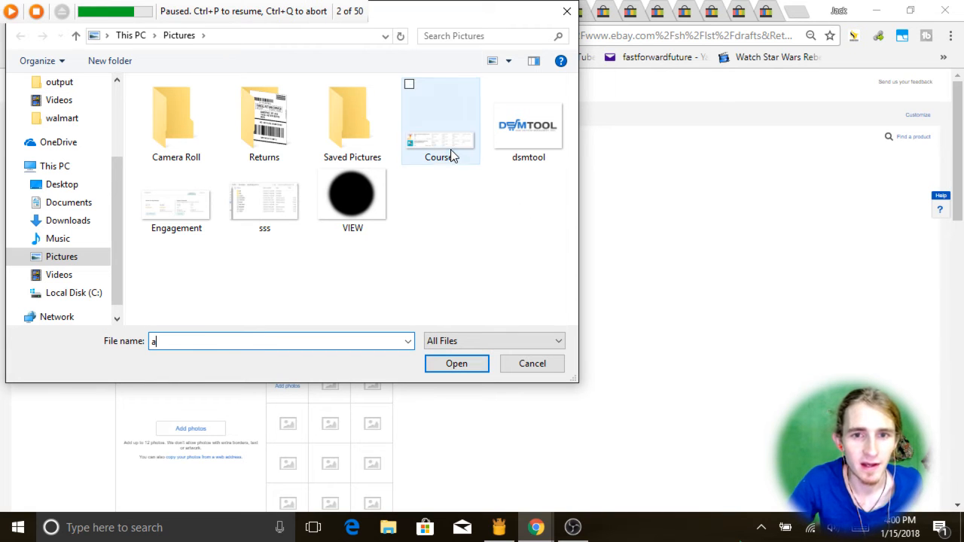
pyautogui.click(457, 364)
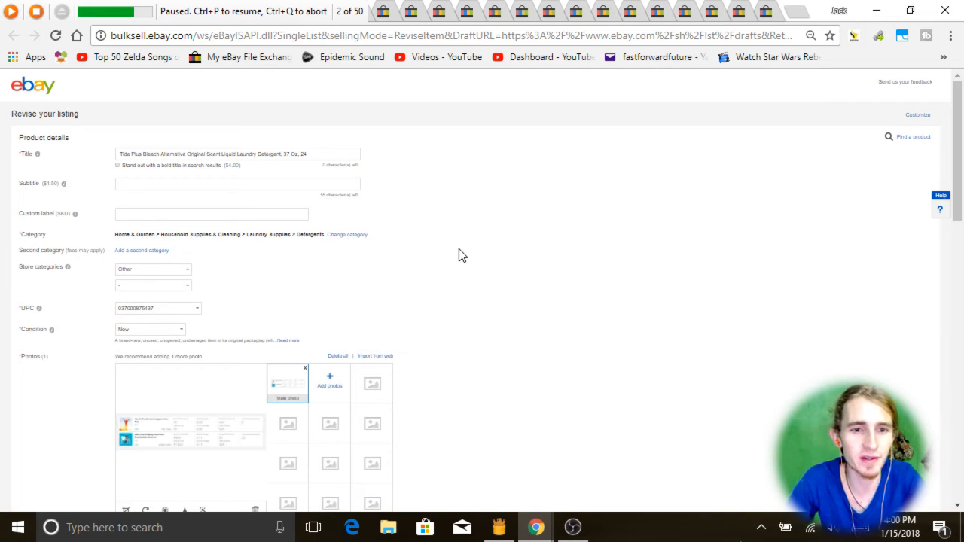
# Stop the paused macro playback, take a brief look at the OBS window, and return to the macro editor.
pyautogui.click(35, 16)
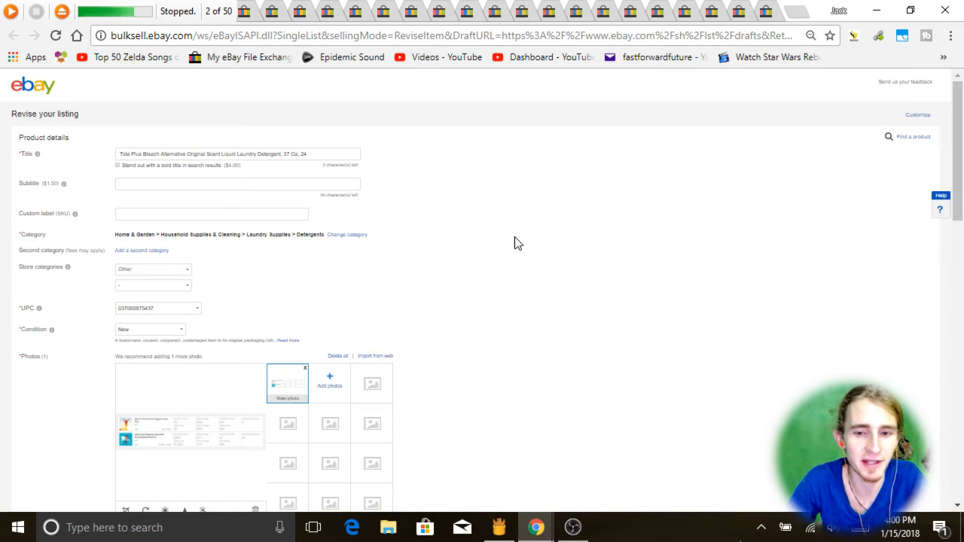
pyautogui.click(573, 527)
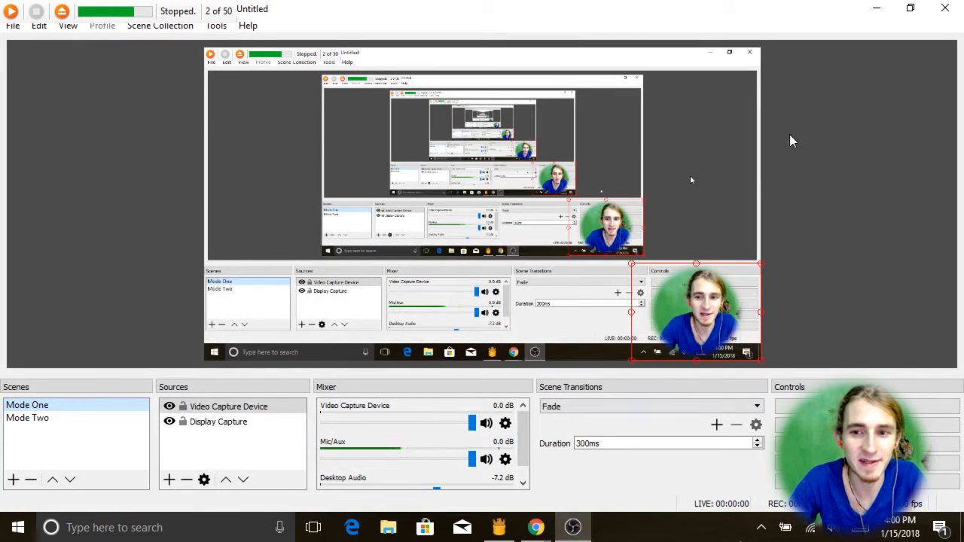
pyautogui.click(877, 9)
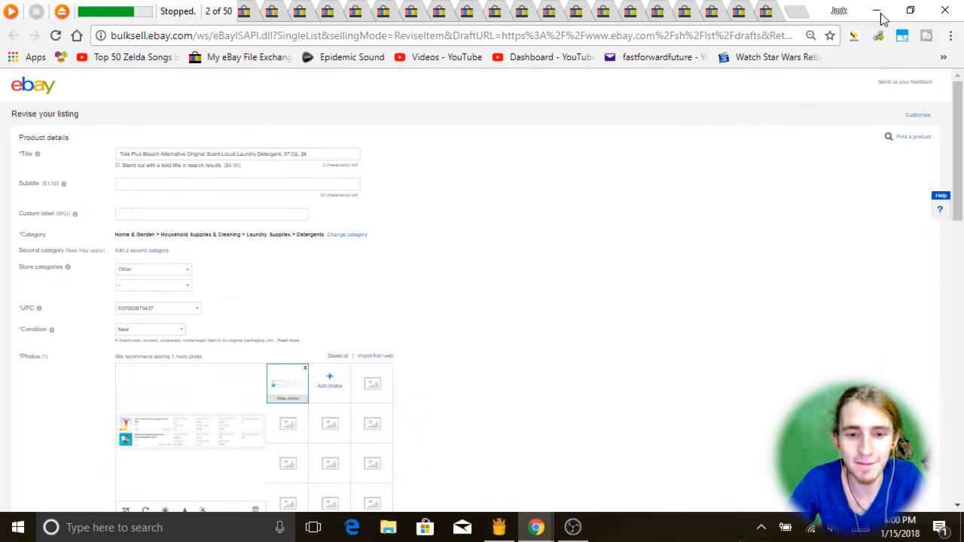
pyautogui.click(63, 13)
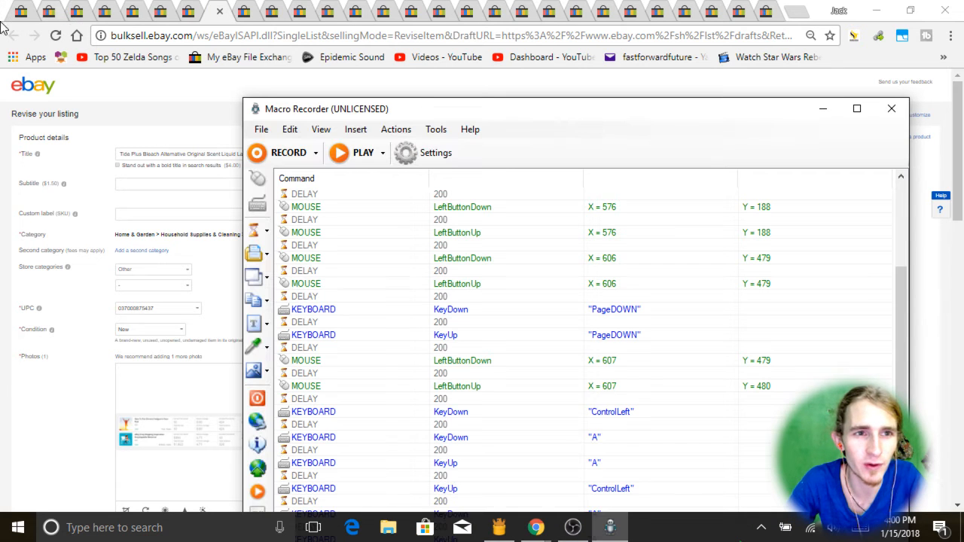
# Close the browser pages of the Tide listings that are already updated, starting from the Febreze Freshness Sport listing.
pyautogui.click(379, 82)
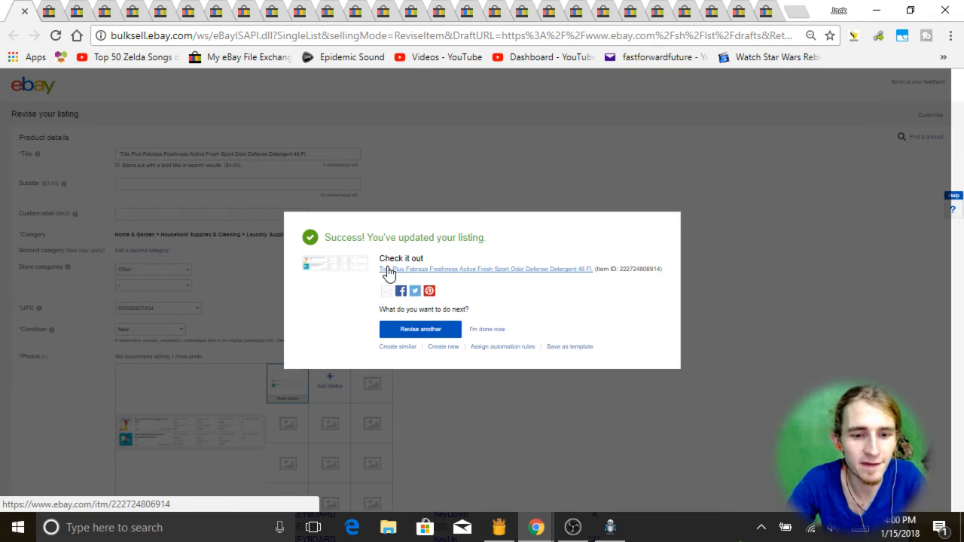
pyautogui.hotkey('ctrl', 'w')
pyautogui.hotkey('ctrl', 'w')
pyautogui.hotkey('ctrl', 'w')
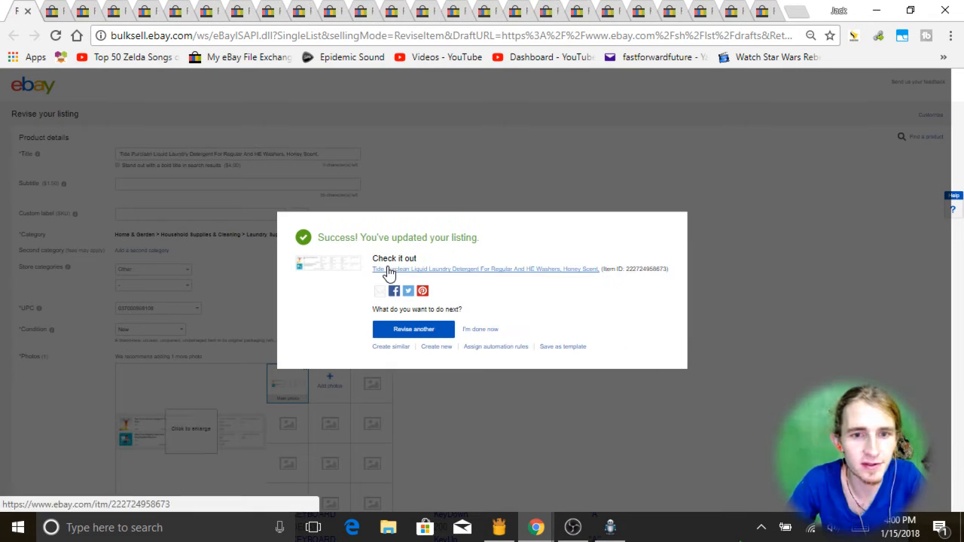
pyautogui.hotkey('ctrl', 'w')
pyautogui.hotkey('ctrl', 'w')
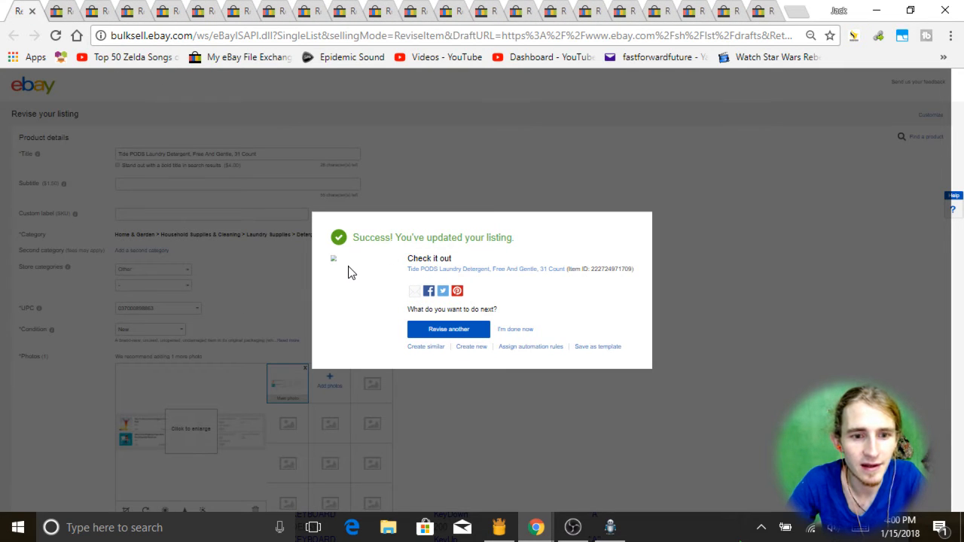
pyautogui.hotkey('ctrl', 'w')
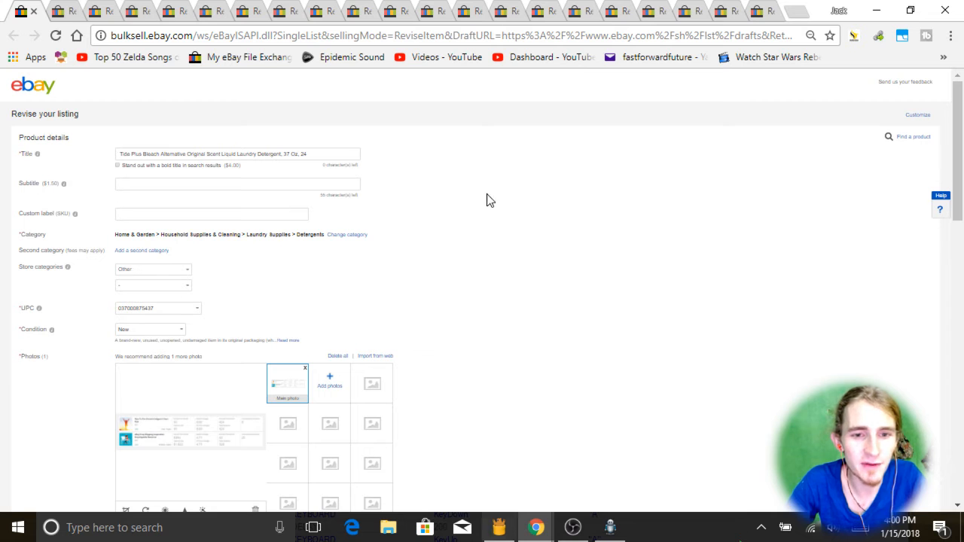
# Look through the remaining open revision pages to check that each one loads, and return to the Tide Plus Bleach Alternative listing.
pyautogui.scroll(-10, 436, 260)
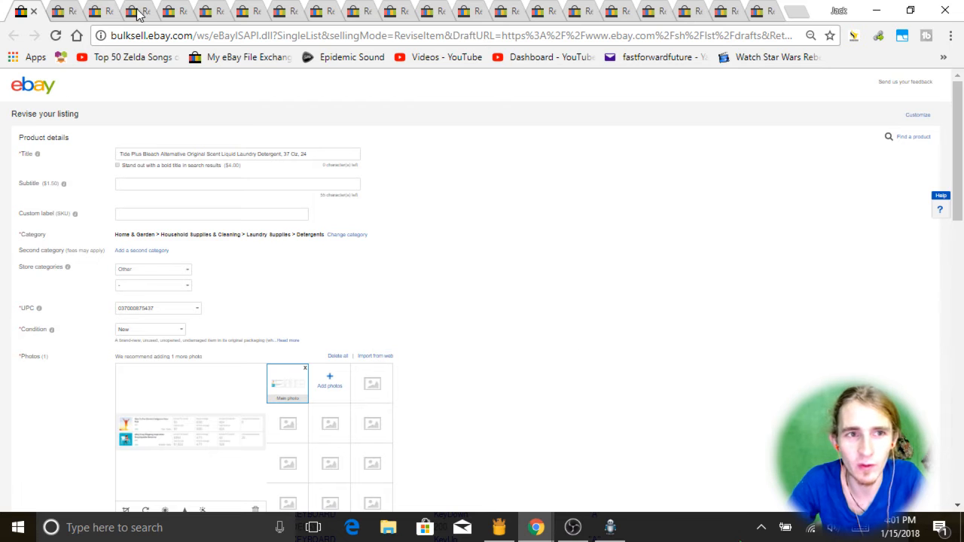
pyautogui.hotkey('ctrl', 'Tab')
pyautogui.hotkey('ctrl', 'Tab')
pyautogui.hotkey('ctrl', 'Tab')
pyautogui.hotkey('ctrl', 'Tab')
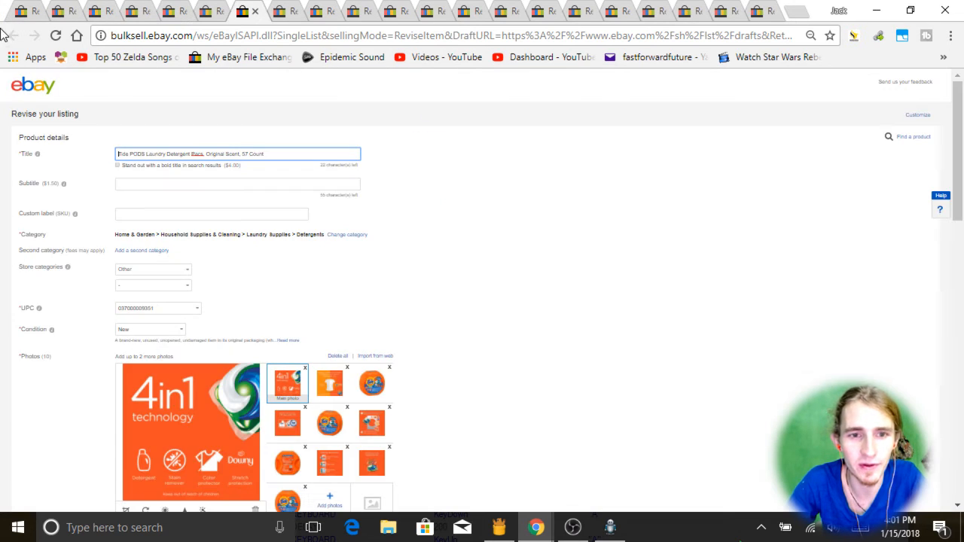
pyautogui.click(21, 14)
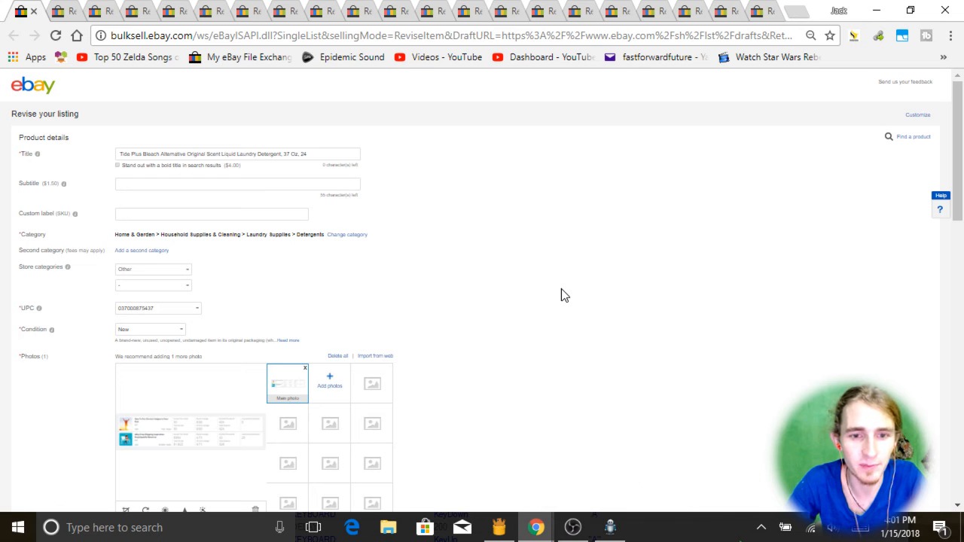
pyautogui.hotkey('ctrl', 'Tab')
pyautogui.hotkey('ctrl', 'Tab')
pyautogui.hotkey('ctrl', 'Tab')
pyautogui.hotkey('ctrl', 'Tab')
pyautogui.hotkey('ctrl', 'Tab')
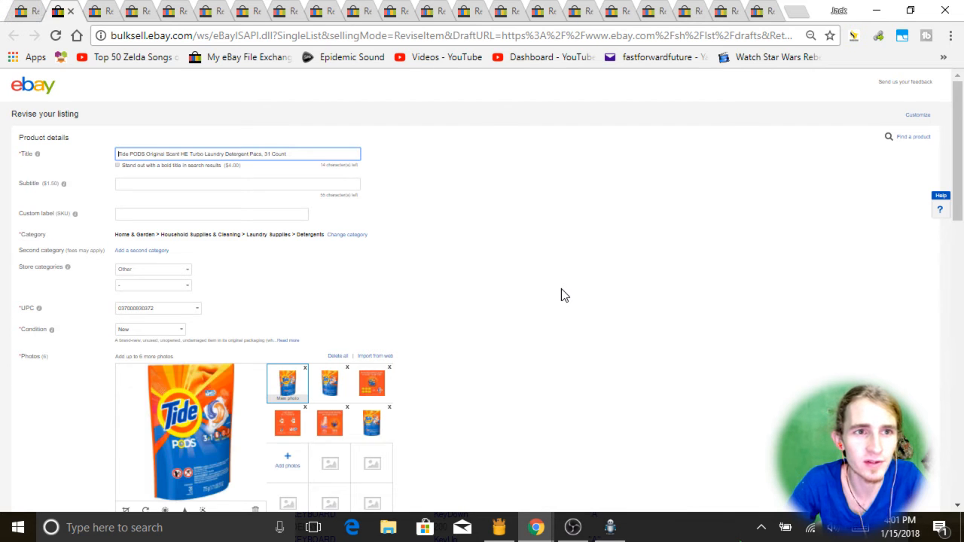
pyautogui.hotkey('ctrl', 'Tab')
pyautogui.hotkey('ctrl', 'Tab')
pyautogui.hotkey('ctrl', 'Tab')
pyautogui.hotkey('ctrl', 'Tab')
pyautogui.hotkey('ctrl', 'Tab')
pyautogui.hotkey('ctrl', 'Tab')
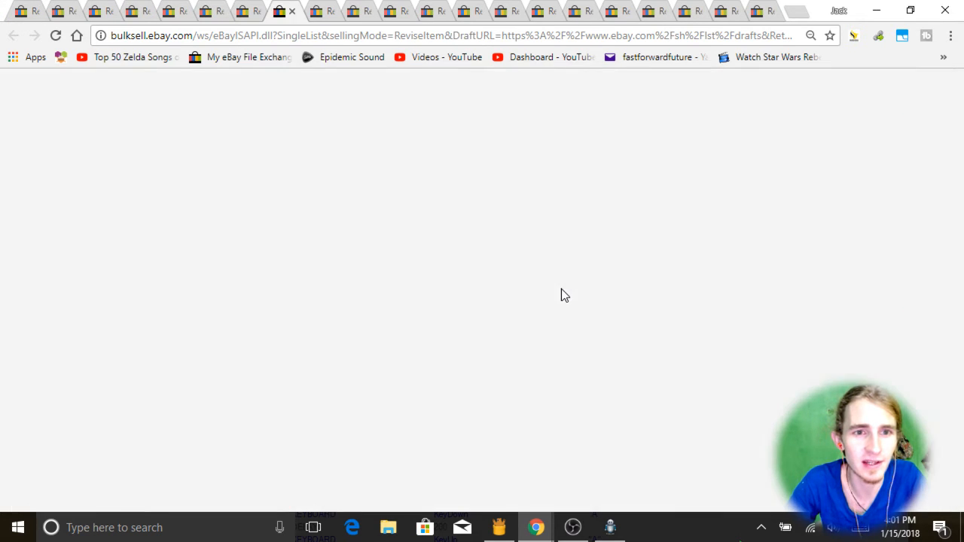
pyautogui.hotkey('ctrl', 'Tab')
pyautogui.hotkey('ctrl', 'Tab')
pyautogui.hotkey('ctrl', 'Tab')
pyautogui.hotkey('ctrl', 'Tab')
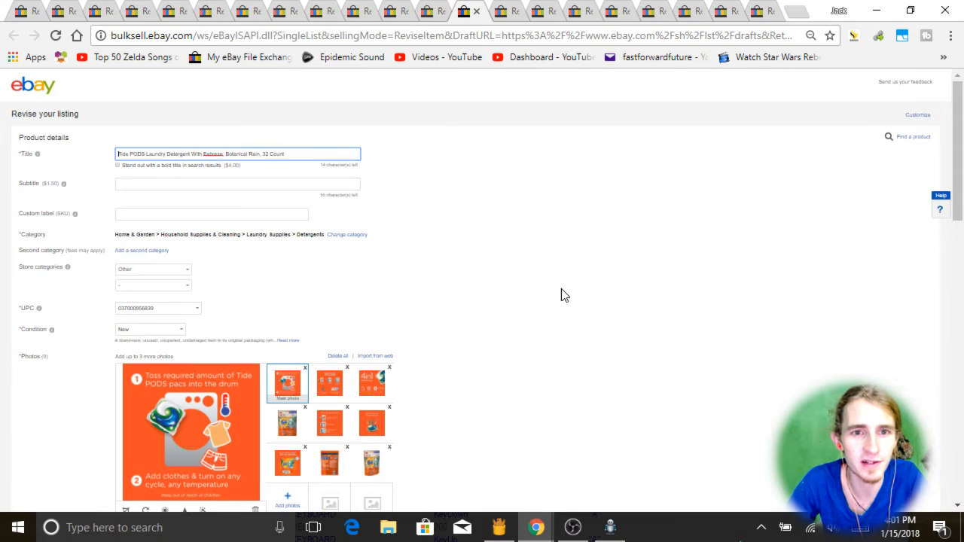
pyautogui.hotkey('ctrl', 'Tab')
pyautogui.hotkey('ctrl', 'Tab')
pyautogui.hotkey('ctrl', 'Tab')
pyautogui.hotkey('ctrl', 'Tab')
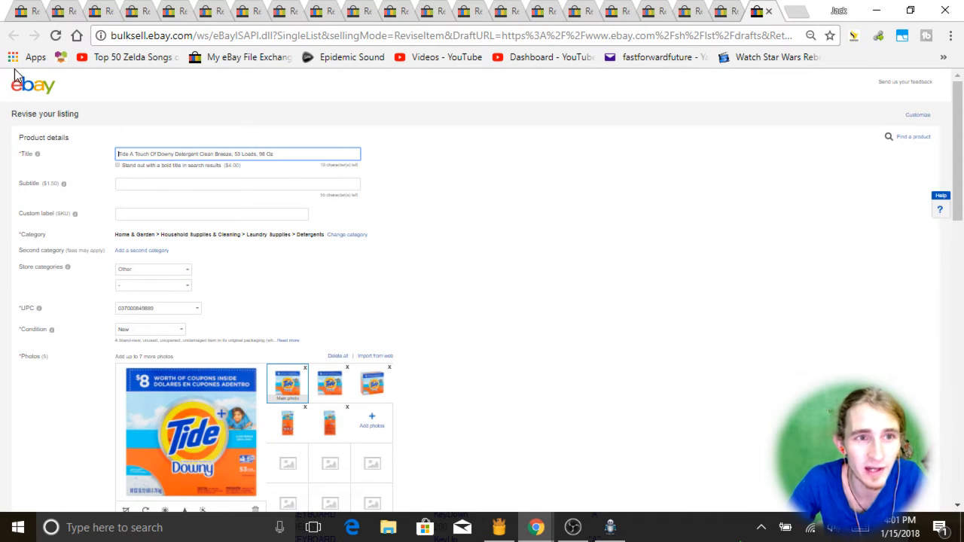
pyautogui.click(21, 9)
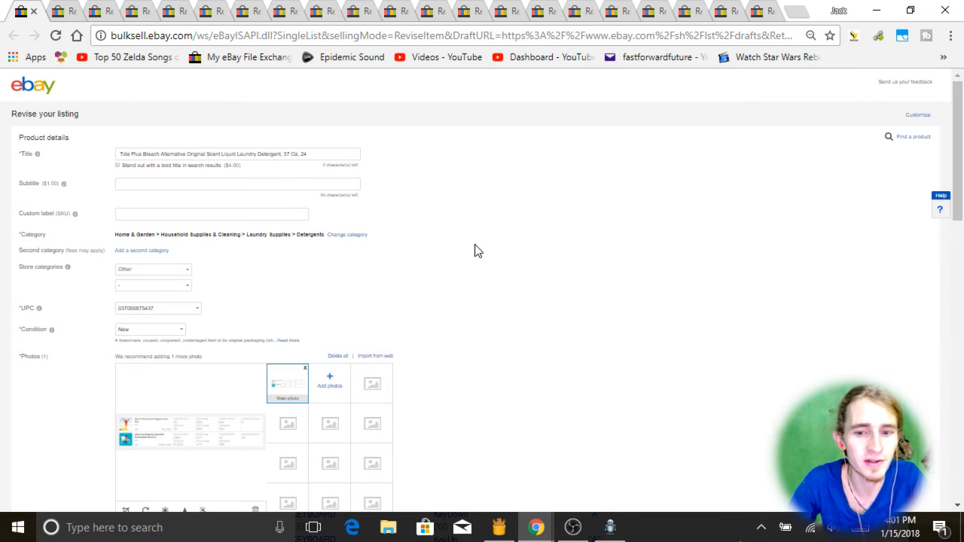
# Start a new macro recording on the Tide Plus Bleach Alternative listing, overwriting the existing macro.
pyautogui.hotkey('ctrl', 'r')
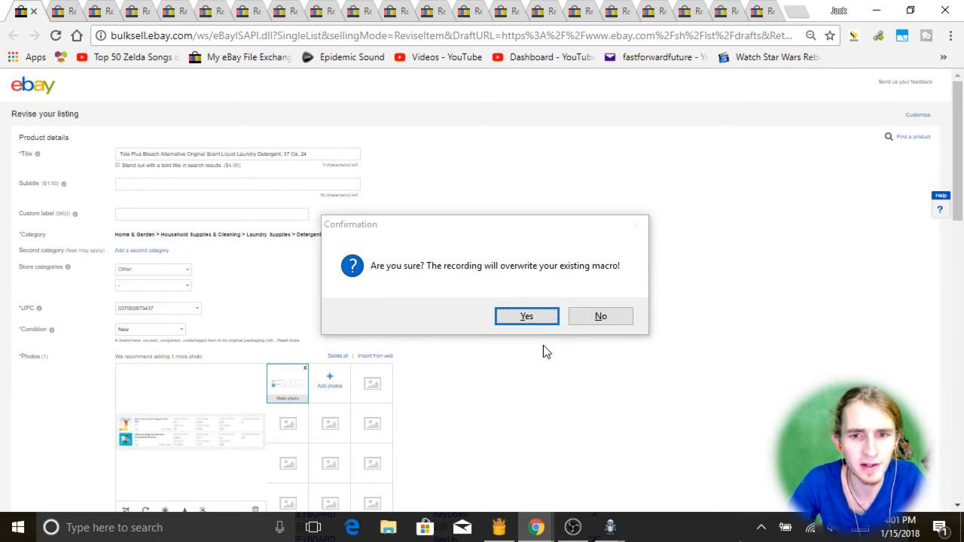
pyautogui.click(536, 320)
pyautogui.click(527, 317)
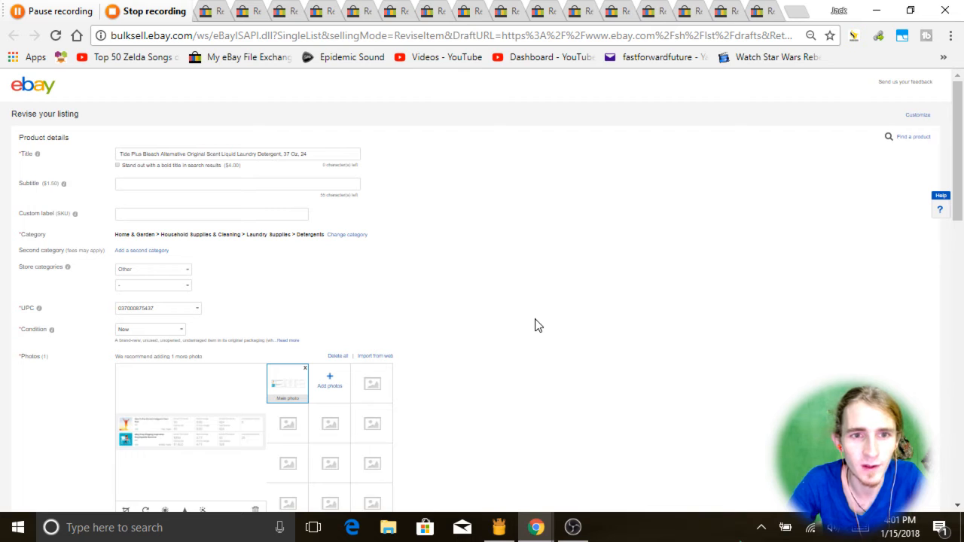
# Replace all the listing's photos with the Courses image from the Pictures folder, and stop recording on the next listing's page.
pyautogui.click(338, 357)
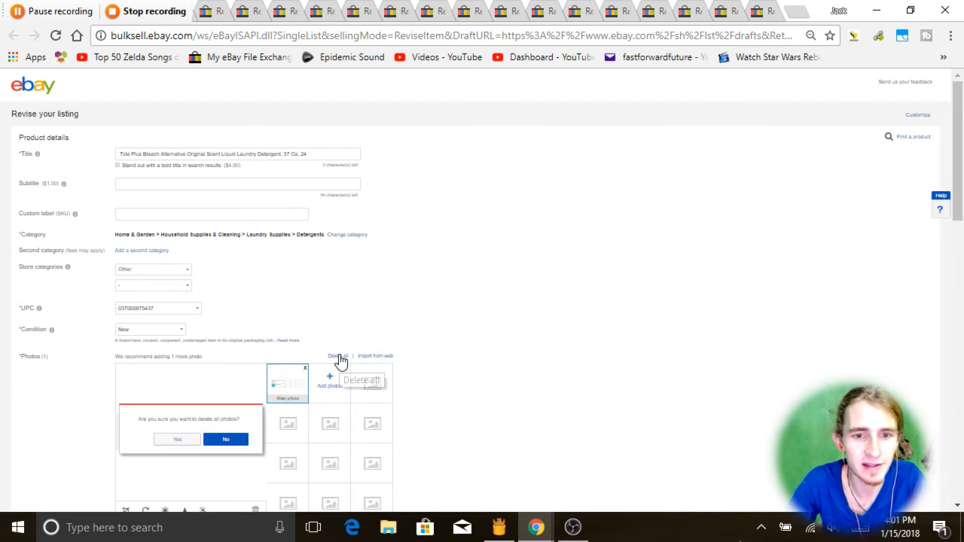
pyautogui.click(177, 441)
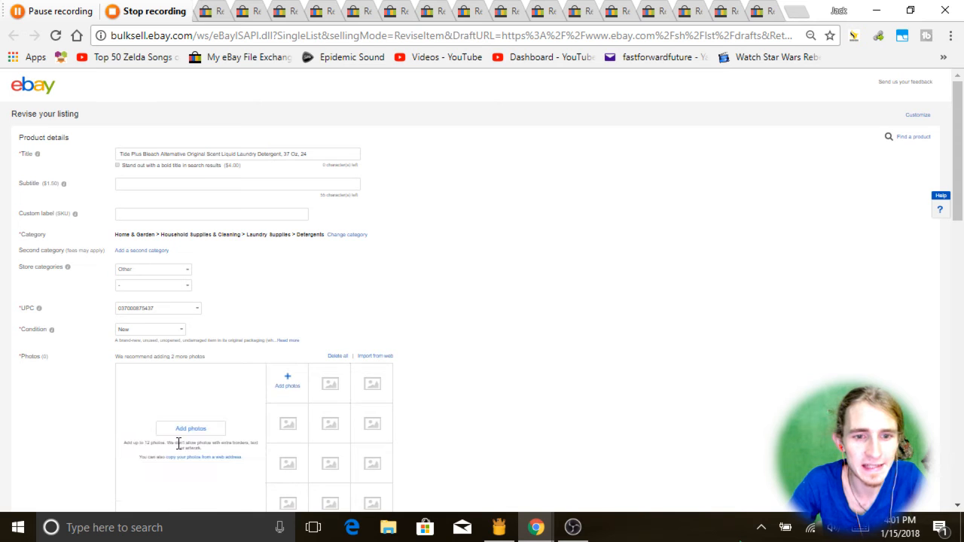
pyautogui.click(192, 432)
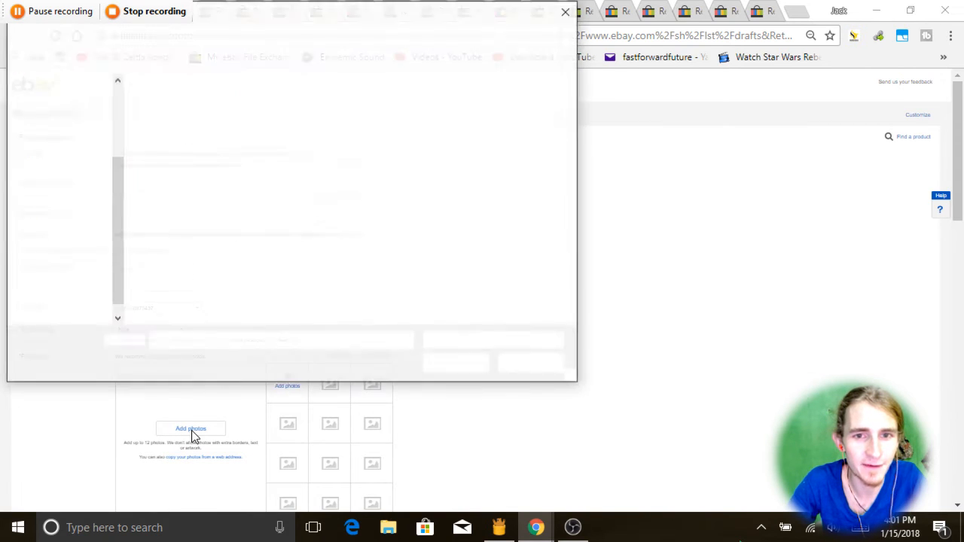
pyautogui.click(437, 140)
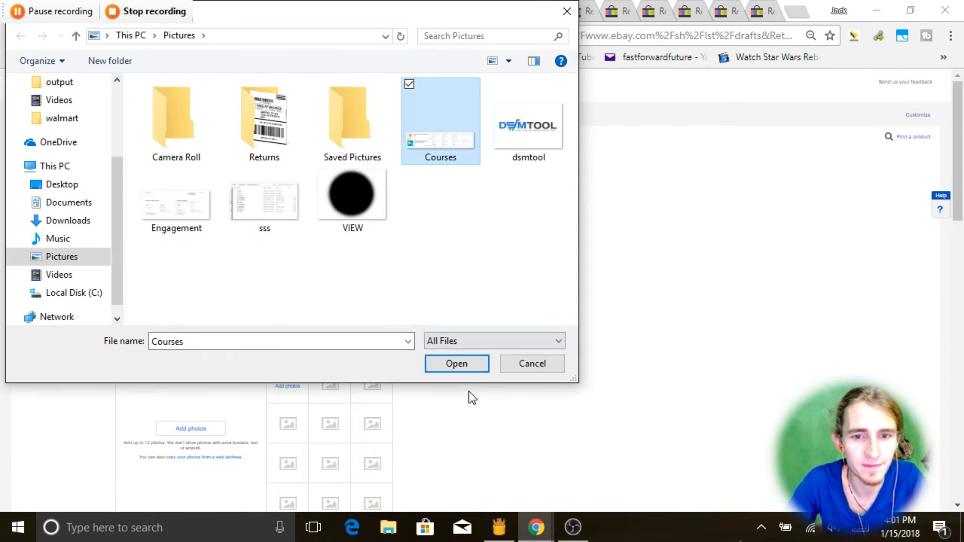
pyautogui.click(456, 365)
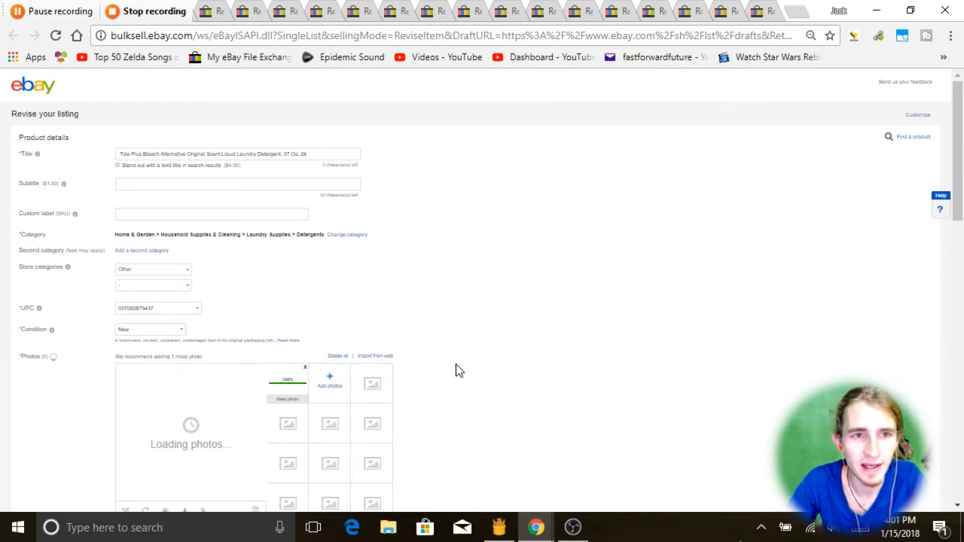
pyautogui.click(147, 10)
# Select all commands of the recorded macro and reset all their delays to 200 milliseconds.
pyautogui.click(460, 245)
pyautogui.hotkey('ctrl', 'a')
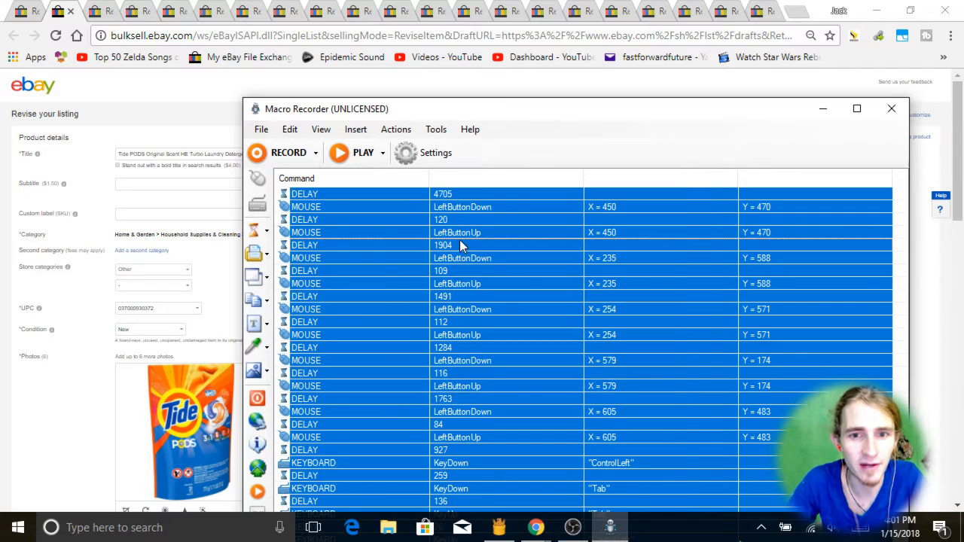
pyautogui.rightClick(459, 240)
pyautogui.click(571, 443)
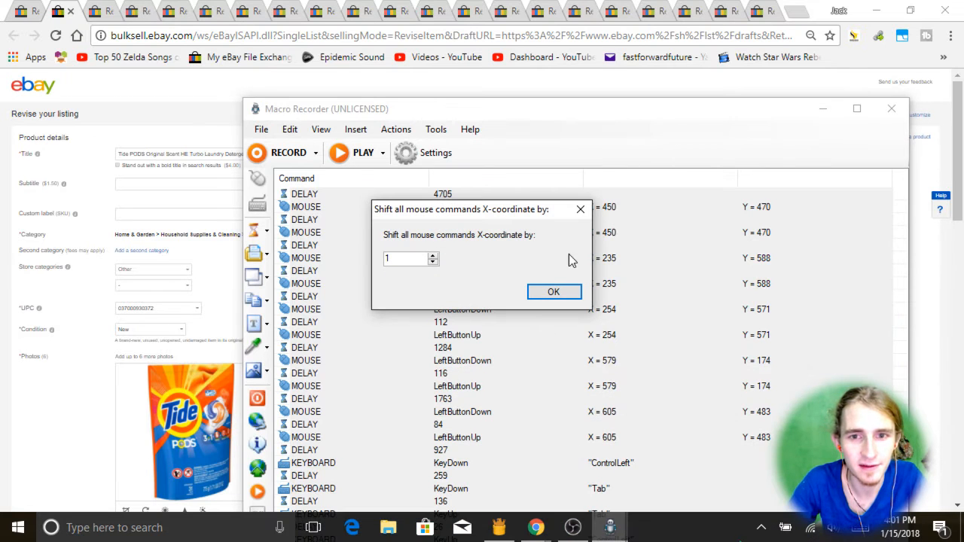
pyautogui.click(580, 209)
pyautogui.rightClick(438, 288)
pyautogui.click(537, 443)
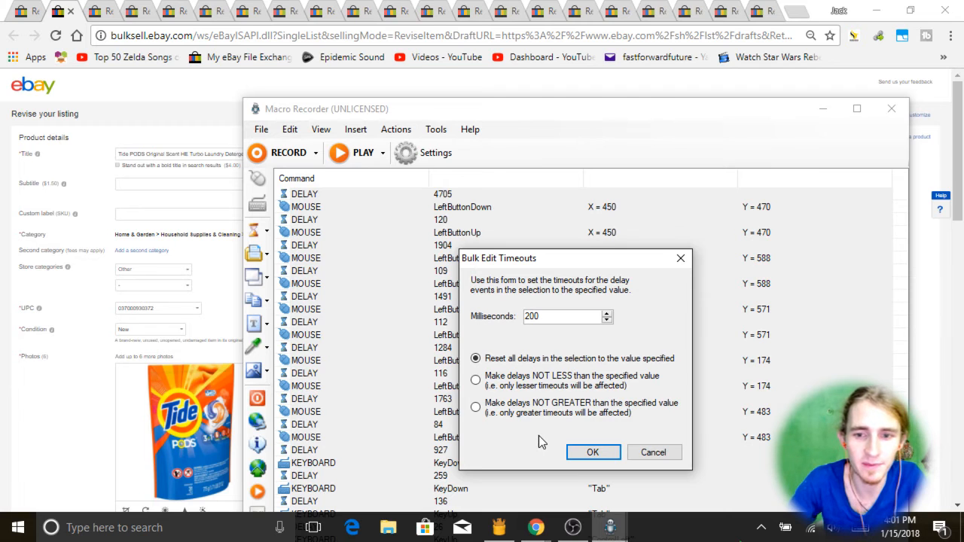
pyautogui.click(588, 451)
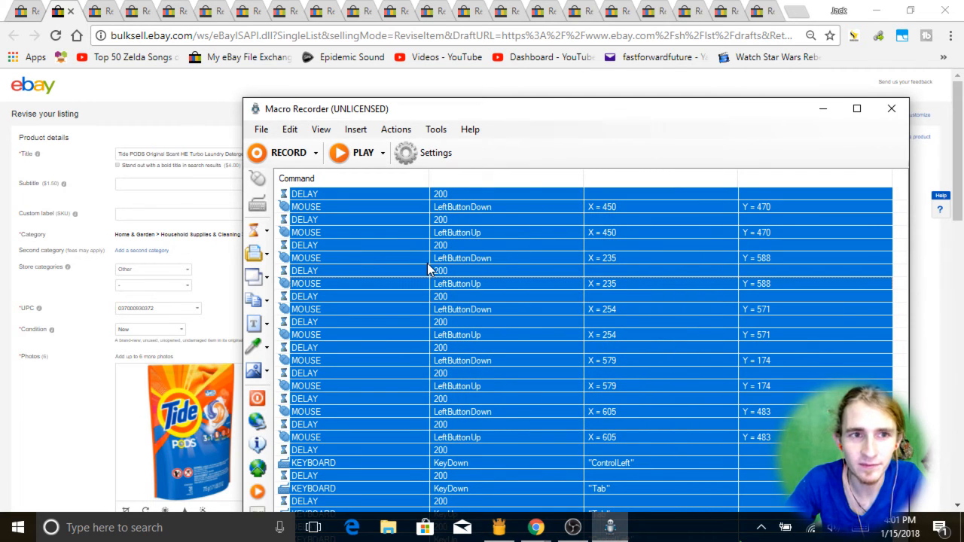
# Play the macro across the open listings, and stop it back on the Tide Plus Bleach Alternative listing, keeping that listing's replaced photo.
pyautogui.click(216, 121)
pyautogui.hotkey('ctrl', 'p')
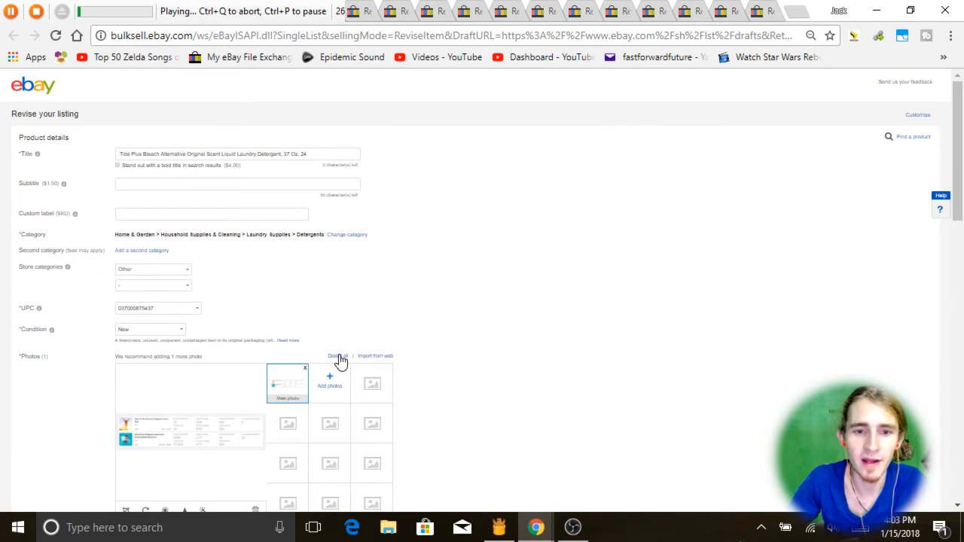
pyautogui.hotkey('ctrl', 'p')
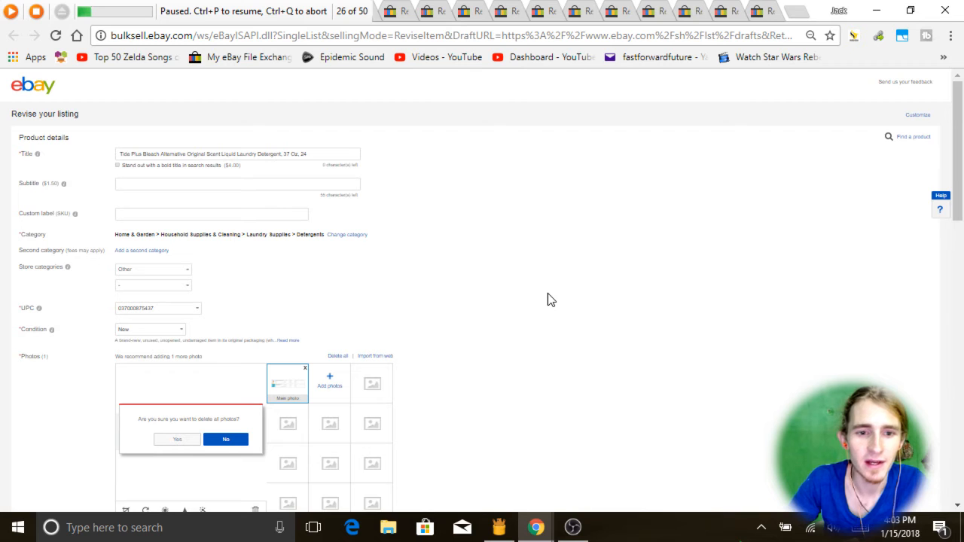
pyautogui.click(226, 440)
pyautogui.click(36, 11)
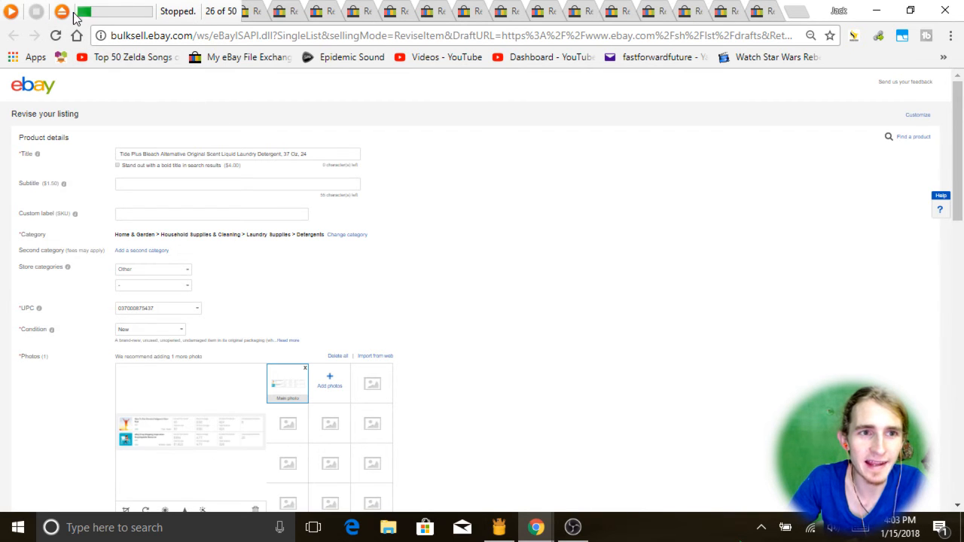
pyautogui.click(437, 84)
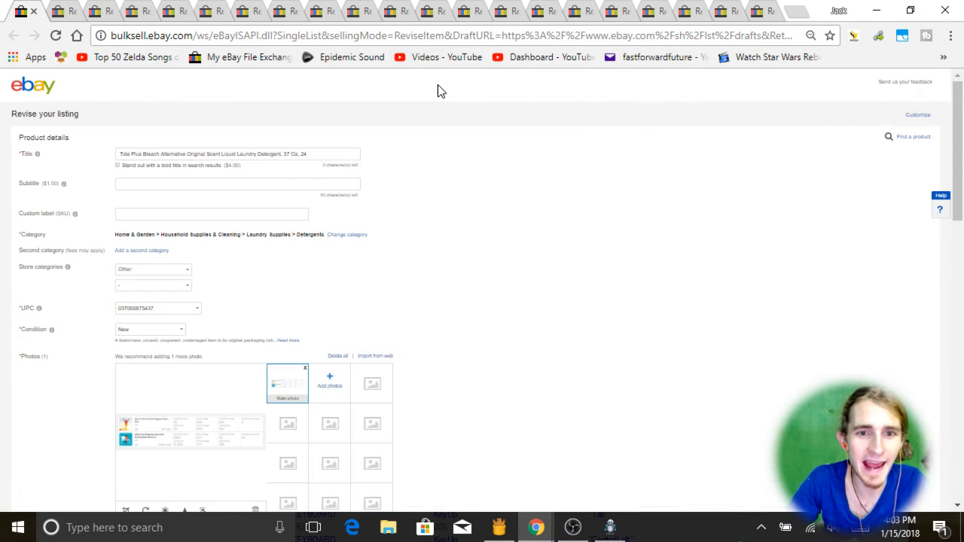
# Look through all the open revision pages to check each listing's photos, and return to the Tide Plus Bleach Alternative listing.
pyautogui.hotkey('ctrl', 'Tab')
pyautogui.hotkey('ctrl', 'Tab')
pyautogui.hotkey('ctrl', 'Tab')
pyautogui.hotkey('ctrl', 'Tab')
pyautogui.hotkey('ctrl', 'Tab')
pyautogui.hotkey('ctrl', 'Tab')
pyautogui.hotkey('ctrl', 'Tab')
pyautogui.hotkey('ctrl', 'Tab')
pyautogui.hotkey('ctrl', 'Tab')
pyautogui.hotkey('ctrl', 'Tab')
pyautogui.hotkey('ctrl', 'Tab')
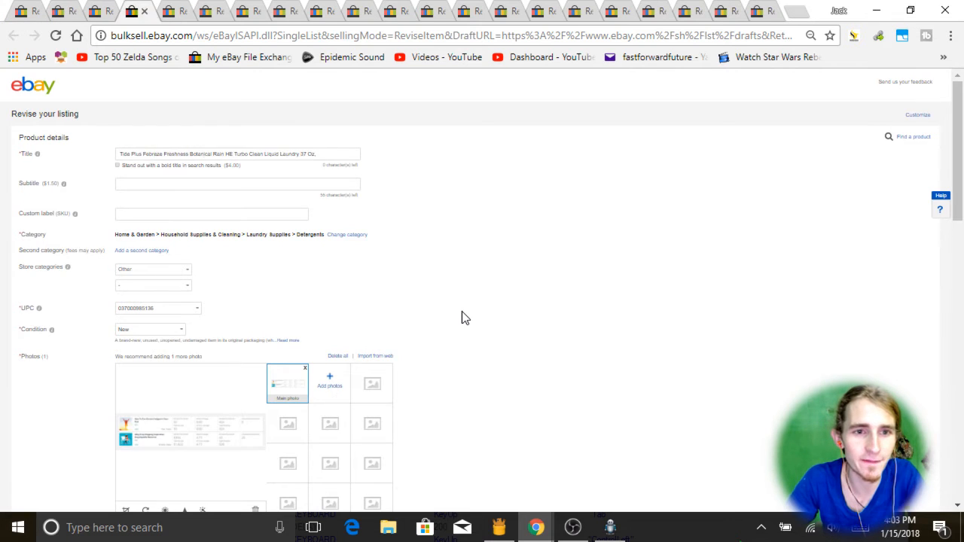
pyautogui.hotkey('ctrl', 'Tab')
pyautogui.hotkey('ctrl', 'Tab')
pyautogui.hotkey('ctrl', 'Tab')
pyautogui.hotkey('ctrl', 'Tab')
pyautogui.hotkey('ctrl', 'Tab')
pyautogui.hotkey('ctrl', 'Tab')
pyautogui.hotkey('ctrl', 'Tab')
pyautogui.hotkey('ctrl', 'Tab')
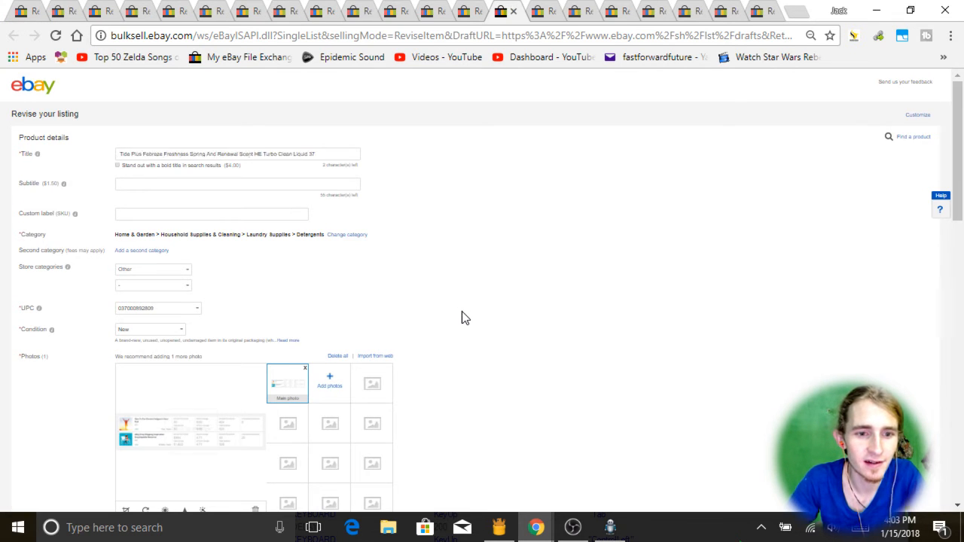
pyautogui.hotkey('ctrl', 'Tab')
pyautogui.hotkey('ctrl', 'Tab')
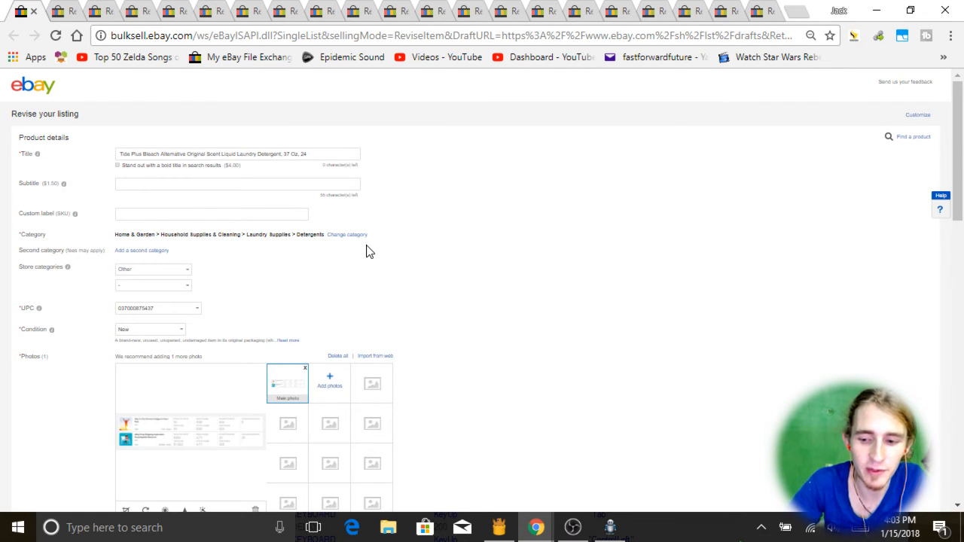
# Reduce the browser page zoom on the Tide Plus Bleach Alternative listing, and check how far the Update listing control is from the description.
pyautogui.scroll(-8, 369, 251)
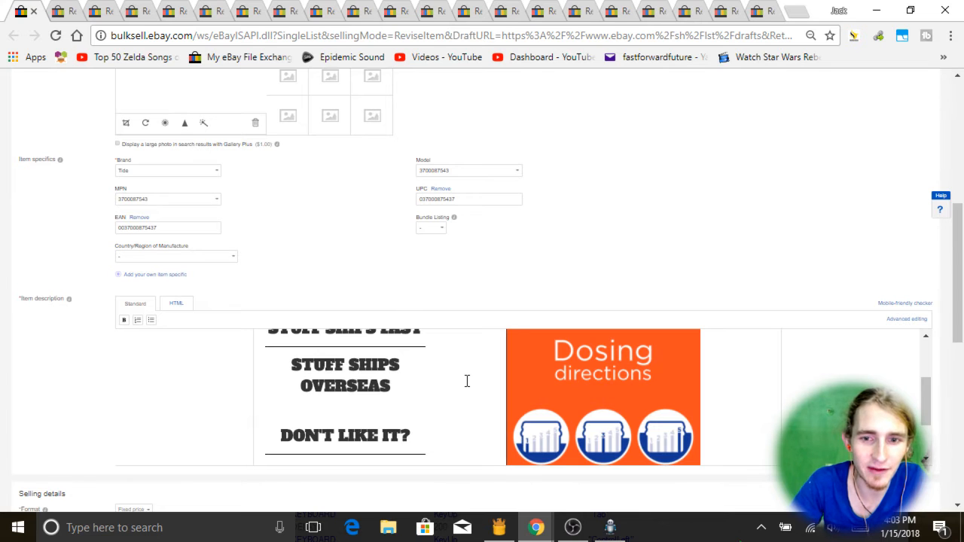
pyautogui.scroll(-8, 467, 381)
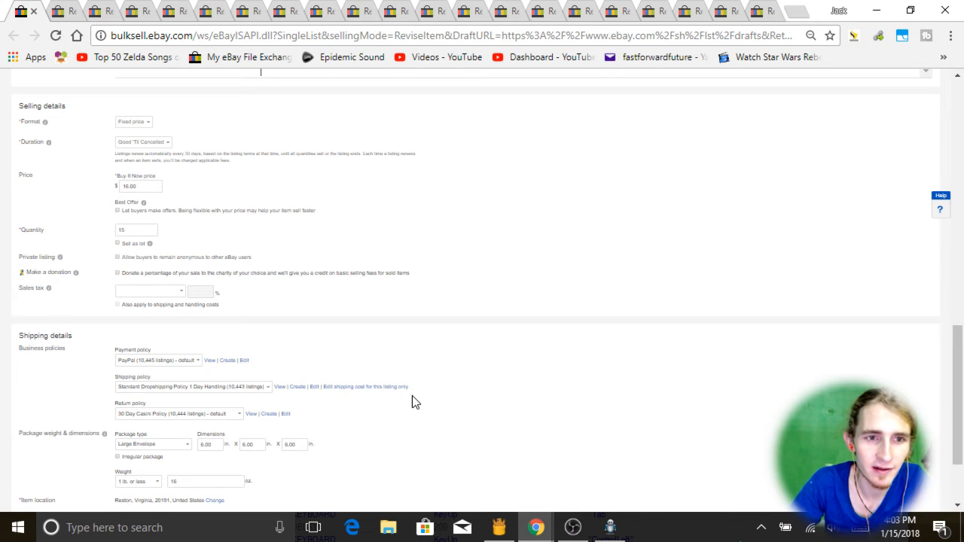
pyautogui.scroll(-3, 412, 402)
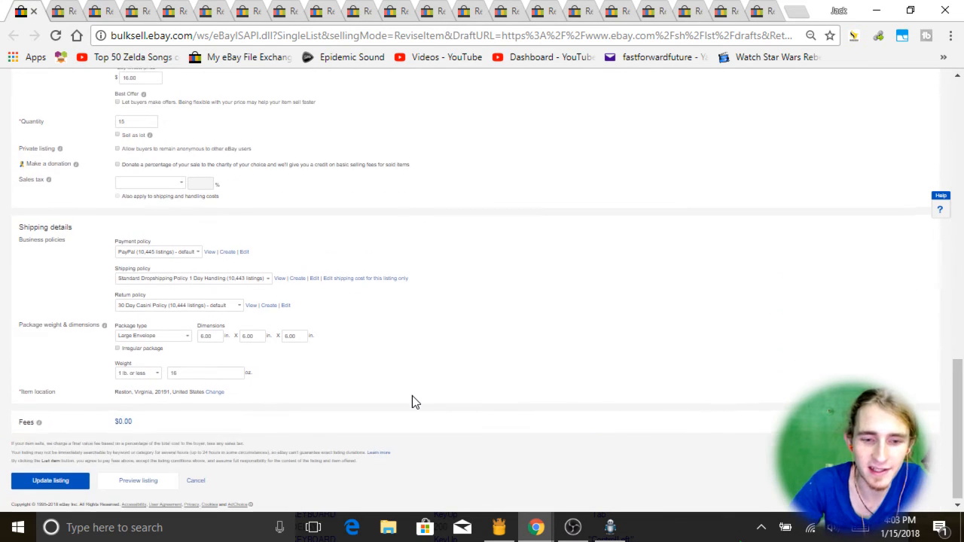
pyautogui.click(58, 480)
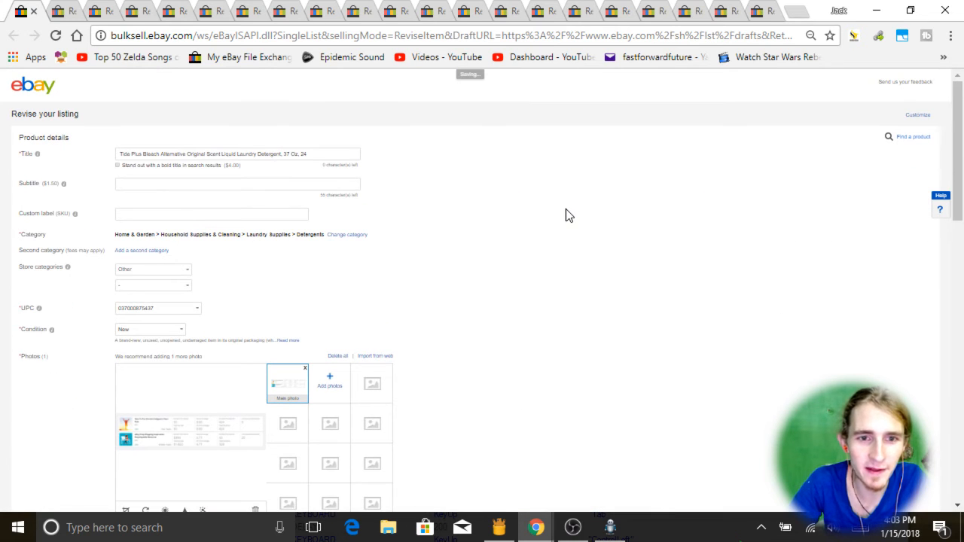
pyautogui.hotkey('ctrl', '-')
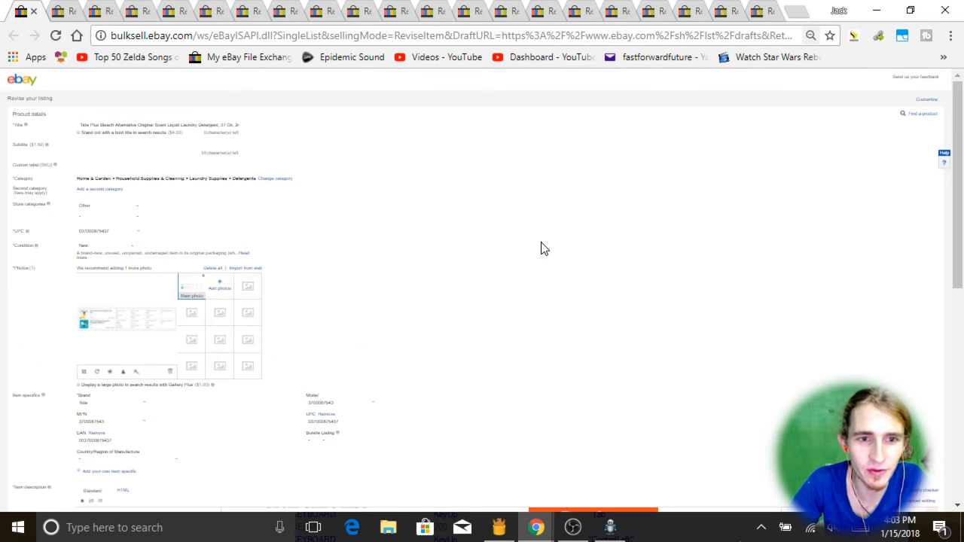
pyautogui.hotkey('ctrl', '-')
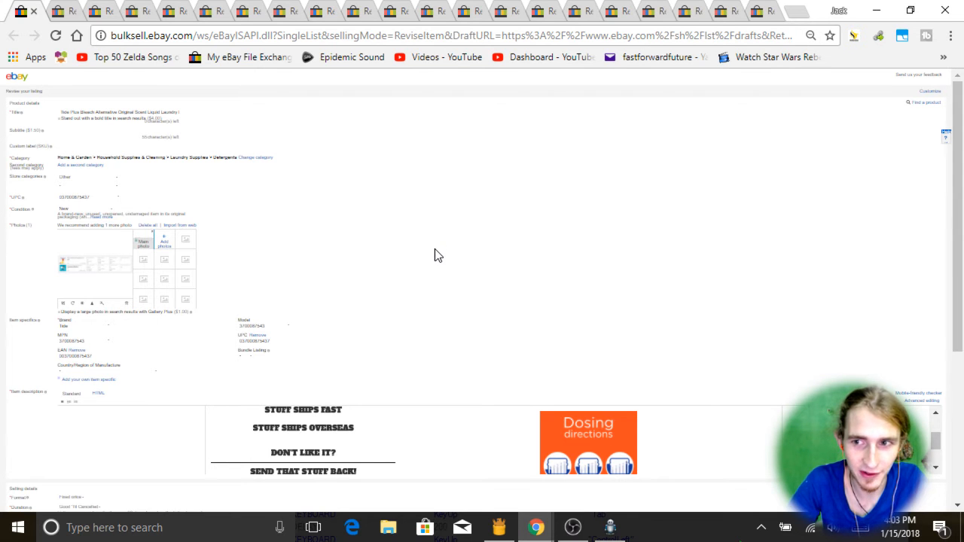
pyautogui.scroll(-4, 364, 229)
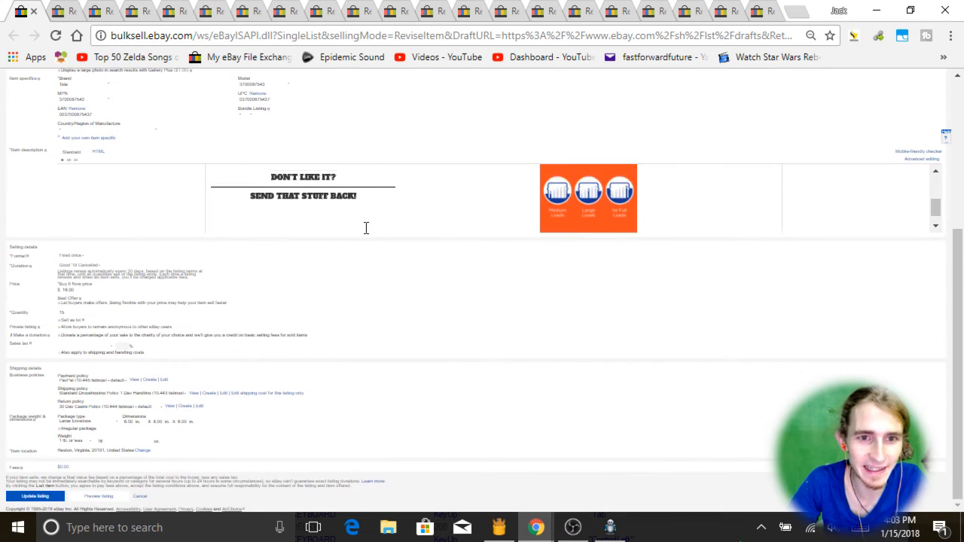
pyautogui.scroll(6, 366, 228)
pyautogui.scroll(-4, 400, 205)
pyautogui.scroll(2, 318, 253)
pyautogui.scroll(-2, 319, 253)
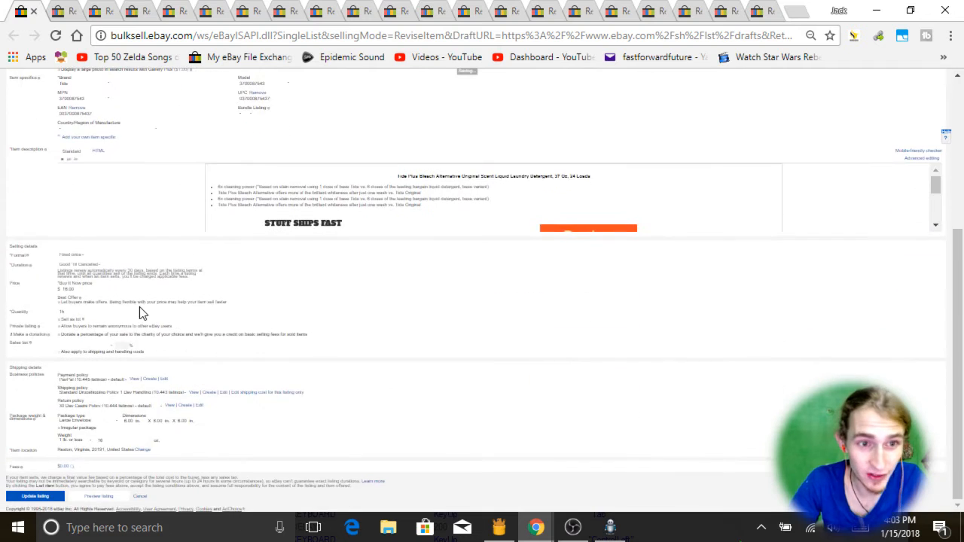
pyautogui.scroll(4, 139, 306)
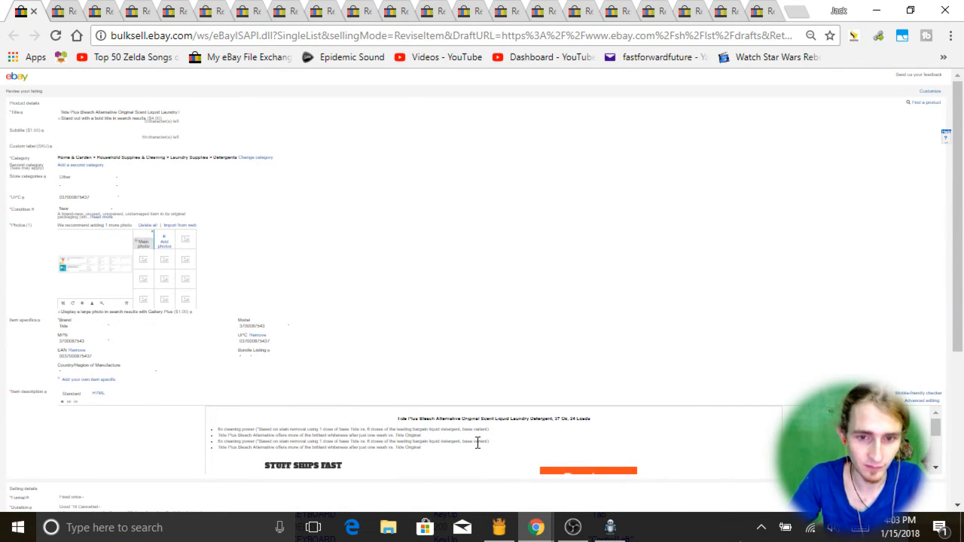
# Delete the whole item description of the Tide Plus Bleach Alternative listing, and update the listing.
pyautogui.hotkey('ctrl', 'a')
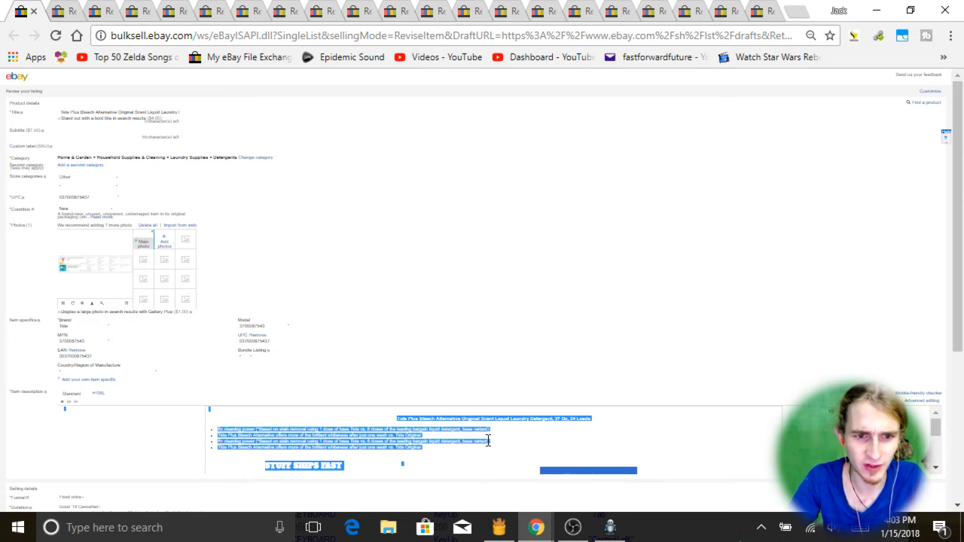
pyautogui.press('BackSpace')
pyautogui.scroll(-4, 488, 440)
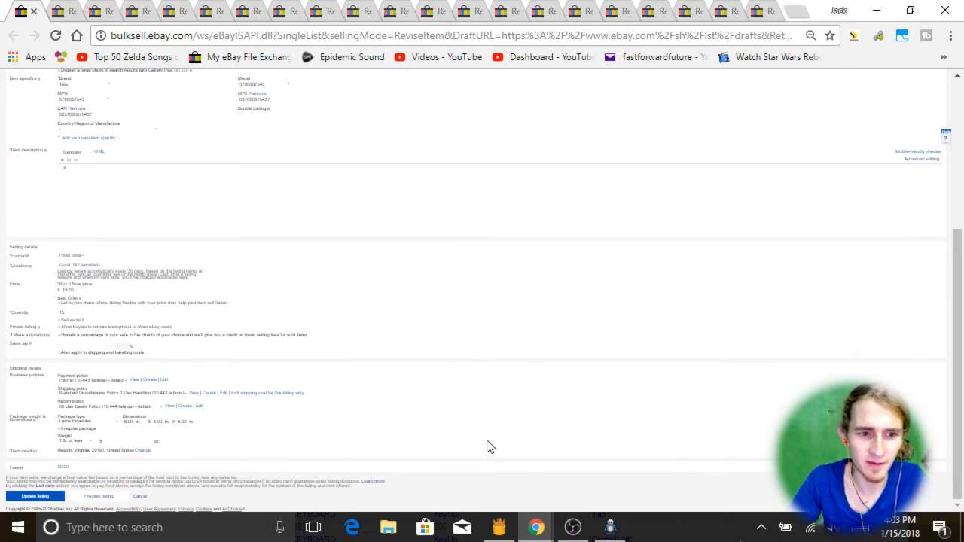
pyautogui.click(35, 497)
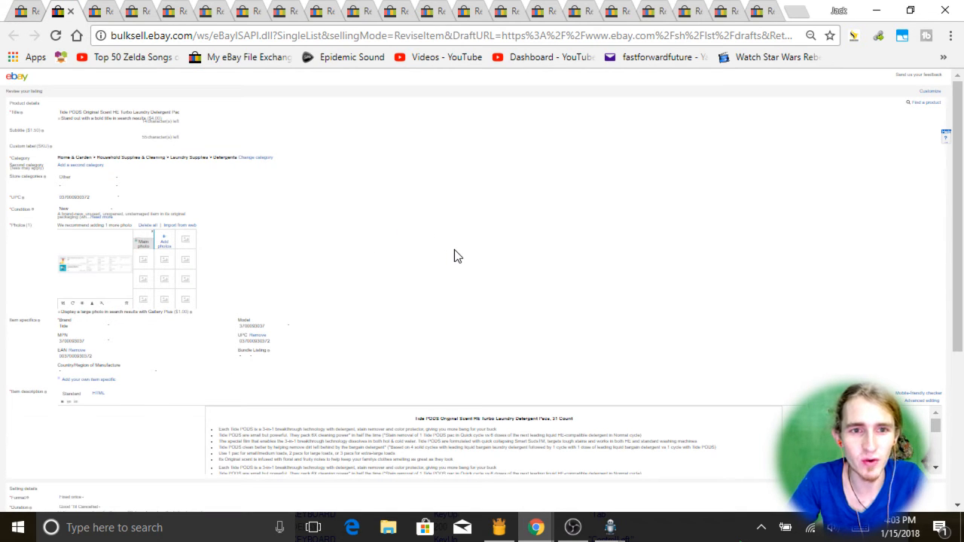
# Record a new macro that clears the Tide PODS listing's item description, updates the listing and moves to the next listing.
pyautogui.hotkey('ctrl', 'F10')
pyautogui.click(528, 316)
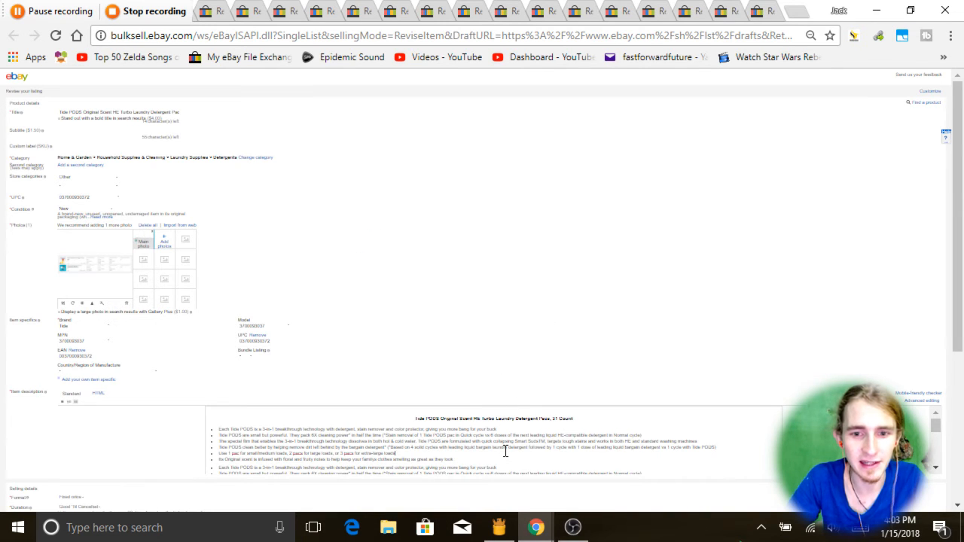
pyautogui.hotkey('ctrl', 'a')
pyautogui.press('BackSpace')
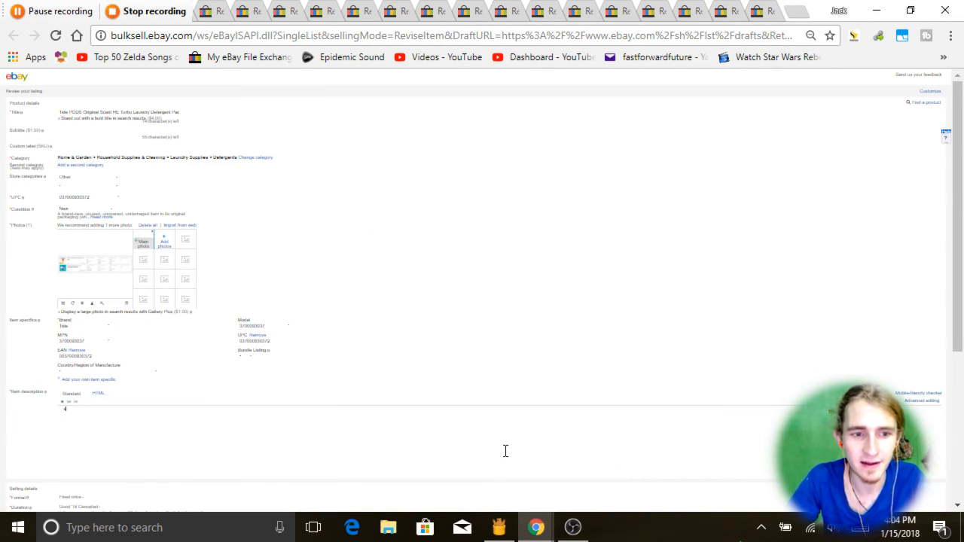
pyautogui.scroll(-3, 505, 450)
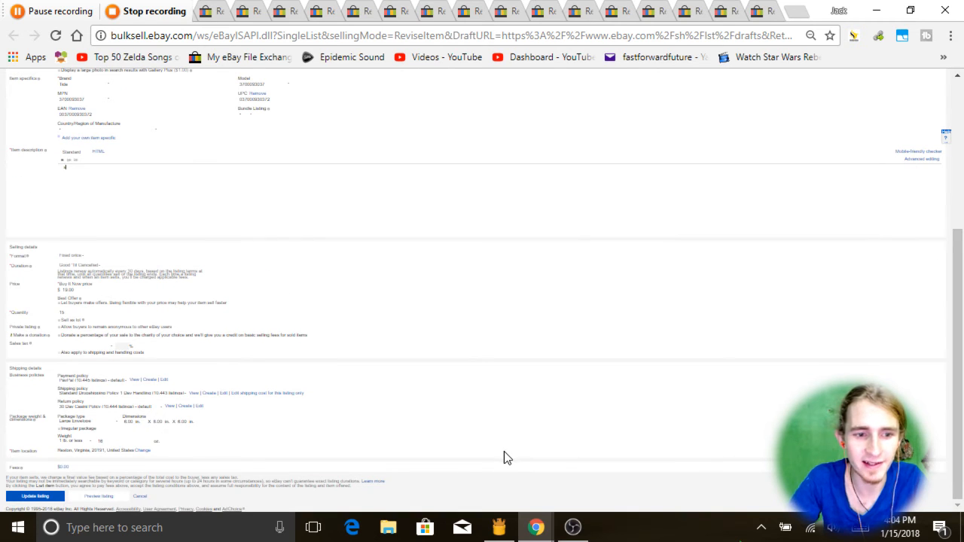
pyautogui.click(48, 496)
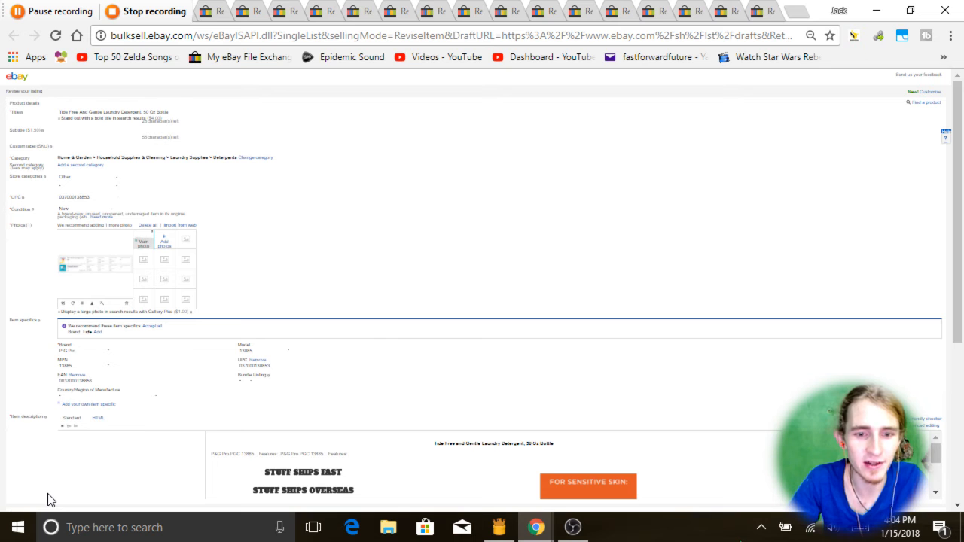
pyautogui.click(147, 11)
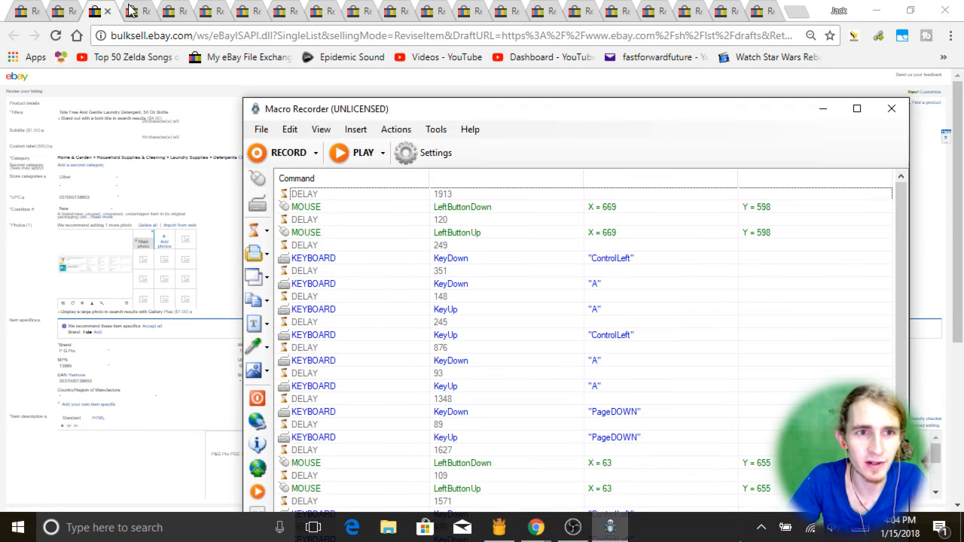
# Reset every delay in the new description-clearing macro to 200 milliseconds.
pyautogui.click(511, 232)
pyautogui.hotkey('ctrl', 'a')
pyautogui.rightClick(511, 232)
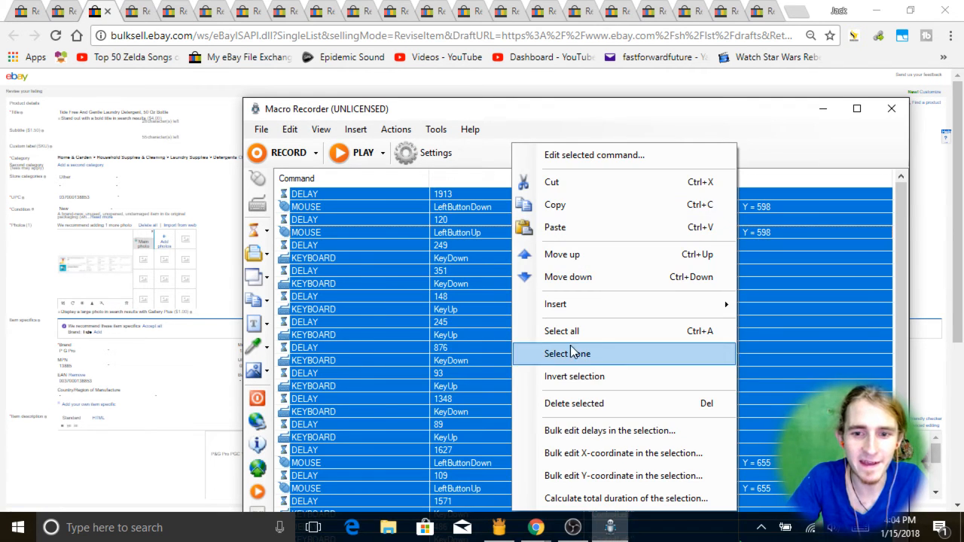
pyautogui.click(639, 427)
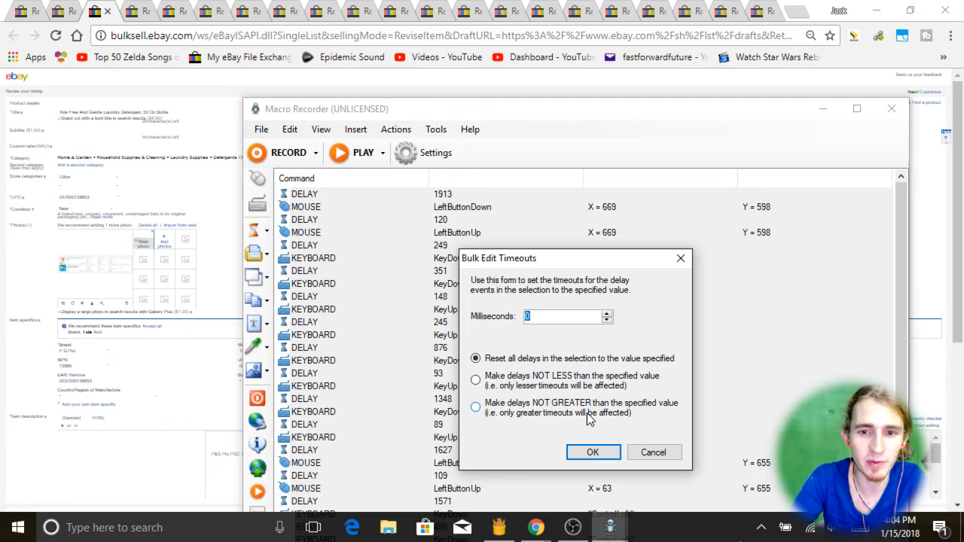
pyautogui.write('200')
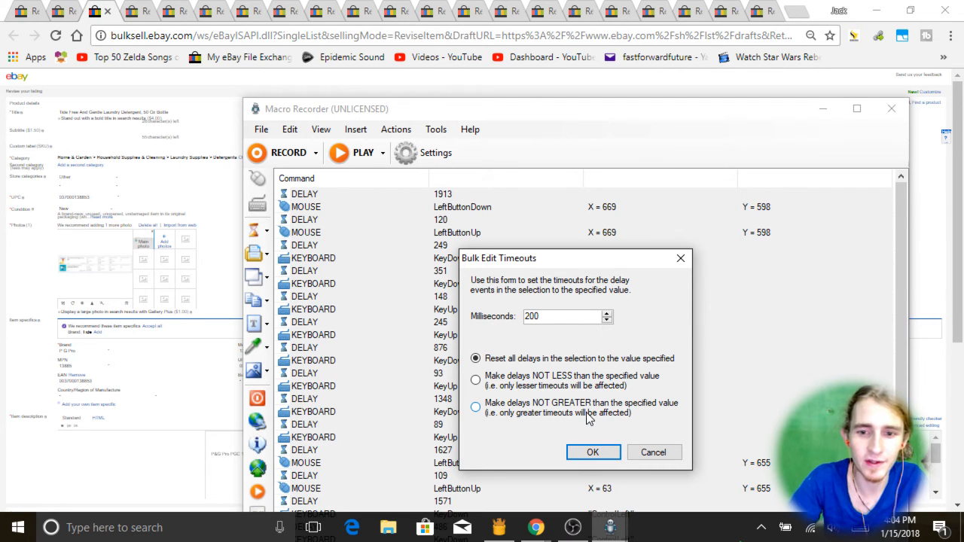
pyautogui.click(609, 453)
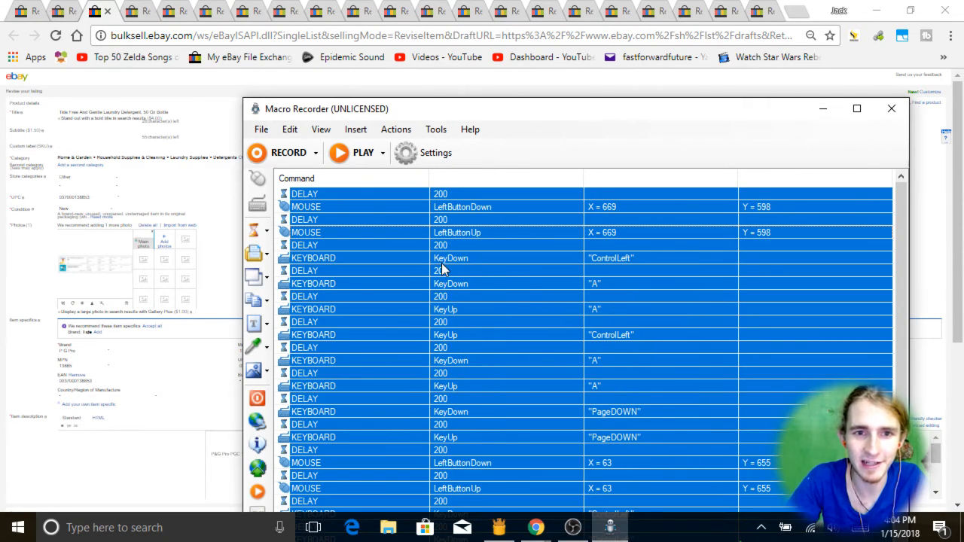
# Return from the Tide Free And Gentle listing to the Tide PODS listing to check its update.
pyautogui.click(219, 124)
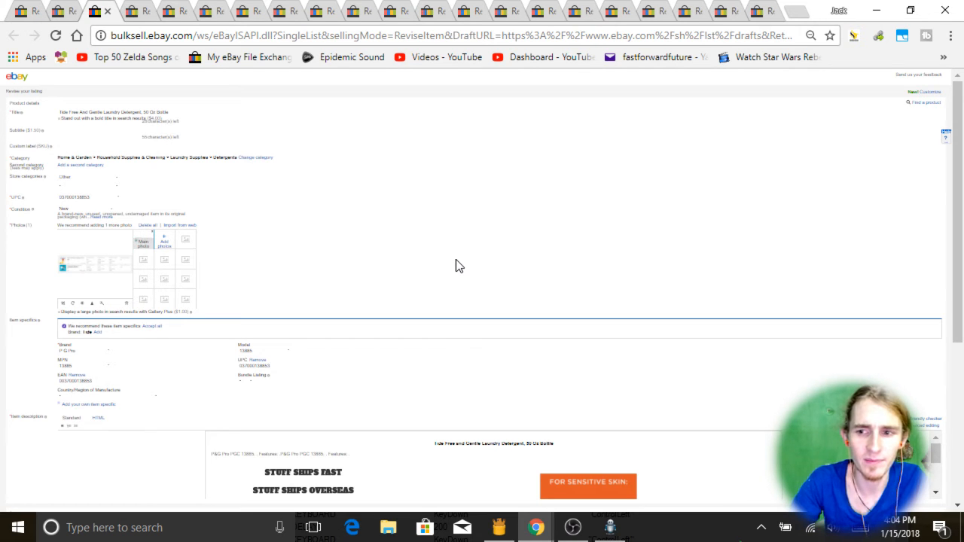
pyautogui.scroll(-1, 455, 259)
pyautogui.scroll(1, 456, 259)
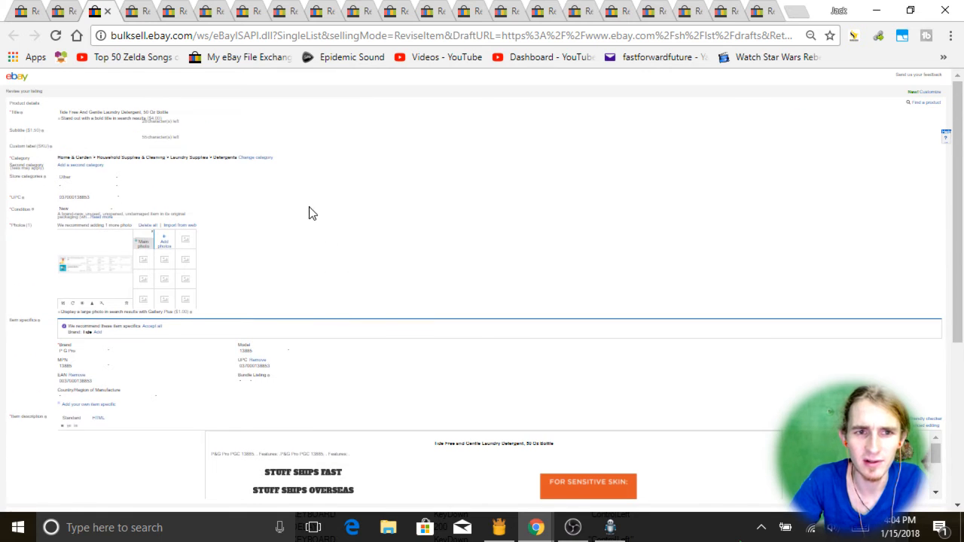
pyautogui.click(60, 14)
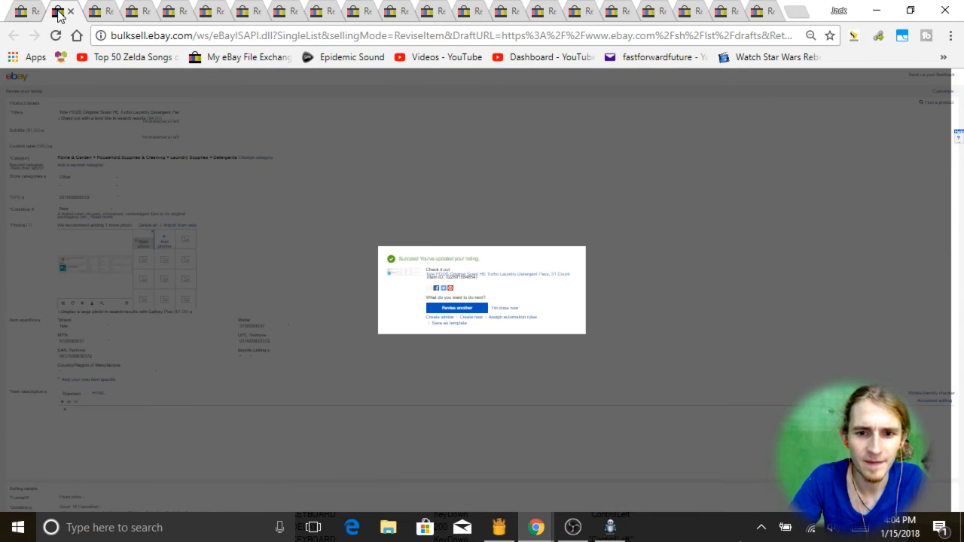
# Look through the open Tide listing revision pages to check their item descriptions, returning to the Tide Free And Gentle 50 Oz listing.
pyautogui.click(99, 12)
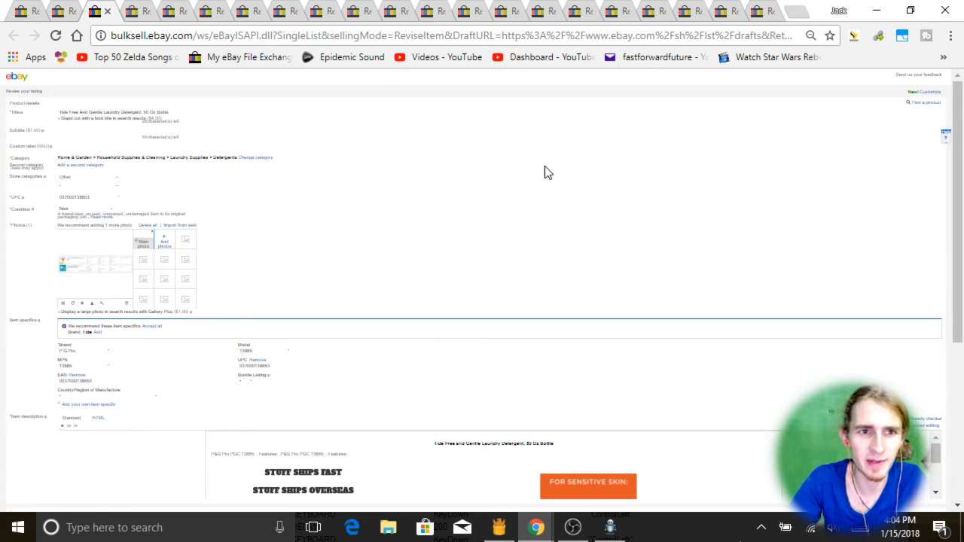
pyautogui.hotkey('ctrl', 'Tab')
pyautogui.hotkey('ctrl', 'Tab')
pyautogui.hotkey('ctrl', 'Tab')
pyautogui.hotkey('ctrl', 'Tab')
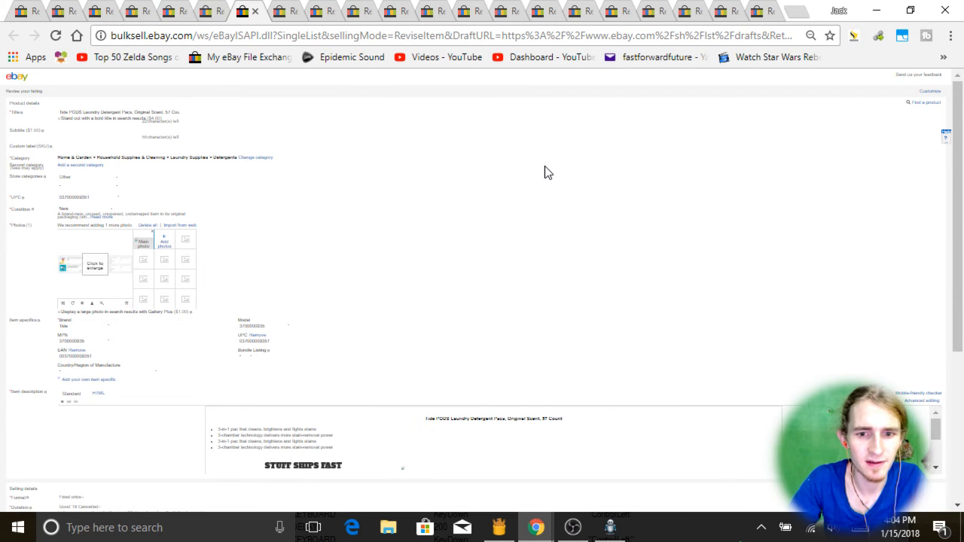
pyautogui.hotkey('ctrl', 'shift', 'Tab')
pyautogui.hotkey('ctrl', 'shift', 'Tab')
pyautogui.hotkey('ctrl', 'shift', 'Tab')
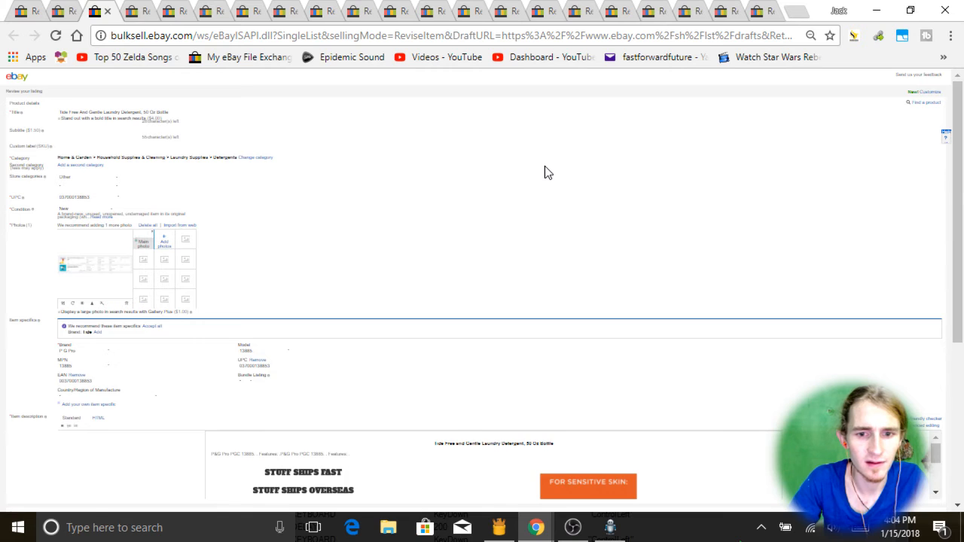
pyautogui.hotkey('ctrl', 'Tab')
pyautogui.hotkey('ctrl', 'Tab')
pyautogui.hotkey('ctrl', 'Tab')
pyautogui.hotkey('ctrl', 'Tab')
pyautogui.hotkey('ctrl', 'Tab')
pyautogui.hotkey('ctrl', 'Tab')
pyautogui.hotkey('ctrl', 'Tab')
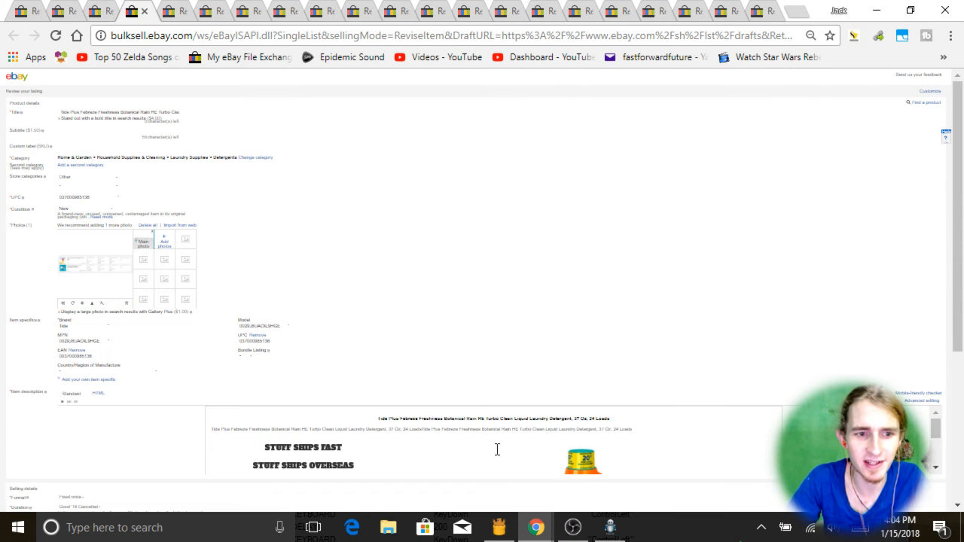
pyautogui.hotkey('ctrl', 'Tab')
pyautogui.hotkey('ctrl', 'Tab')
pyautogui.hotkey('ctrl', 'Tab')
pyautogui.hotkey('ctrl', 'Tab')
pyautogui.hotkey('ctrl', 'Tab')
pyautogui.hotkey('ctrl', 'Tab')
pyautogui.hotkey('ctrl', 'Tab')
pyautogui.hotkey('ctrl', 'Tab')
pyautogui.hotkey('ctrl', 'Tab')
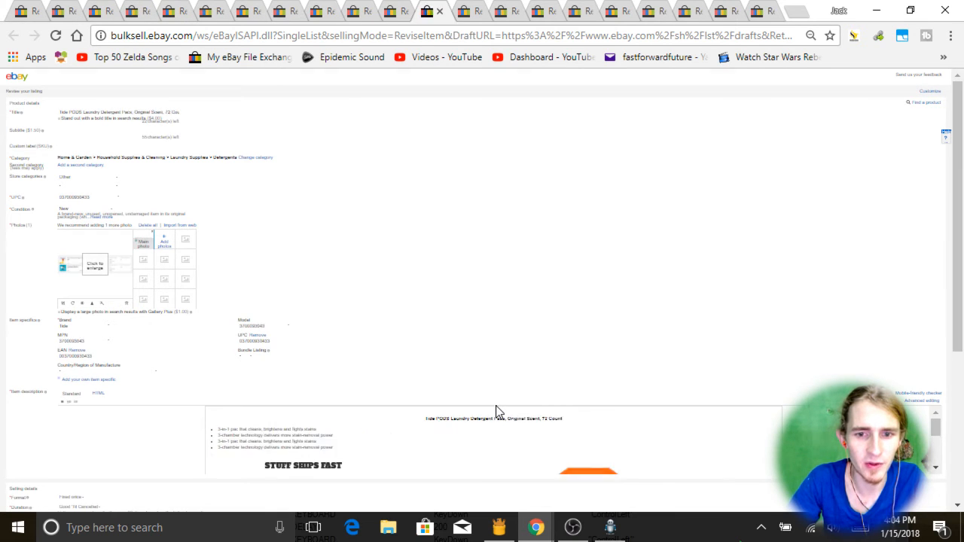
pyautogui.hotkey('ctrl', 'Tab')
pyautogui.hotkey('ctrl', 'Tab')
pyautogui.hotkey('ctrl', 'Tab')
pyautogui.hotkey('ctrl', 'Tab')
pyautogui.hotkey('ctrl', 'Tab')
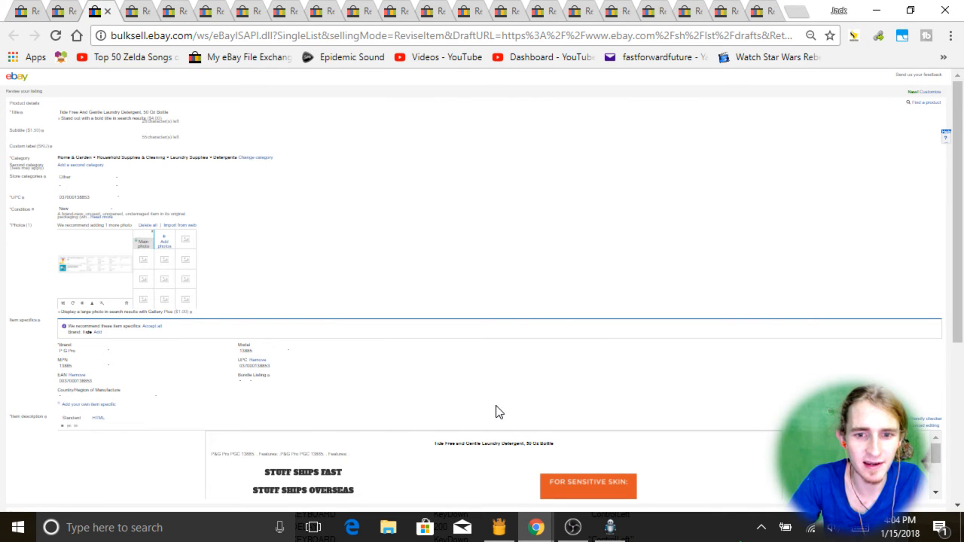
# Delete the whole item description of the Tide Free And Gentle 50 Oz listing and move on to the following listing.
pyautogui.hotkey('ctrl', 'a')
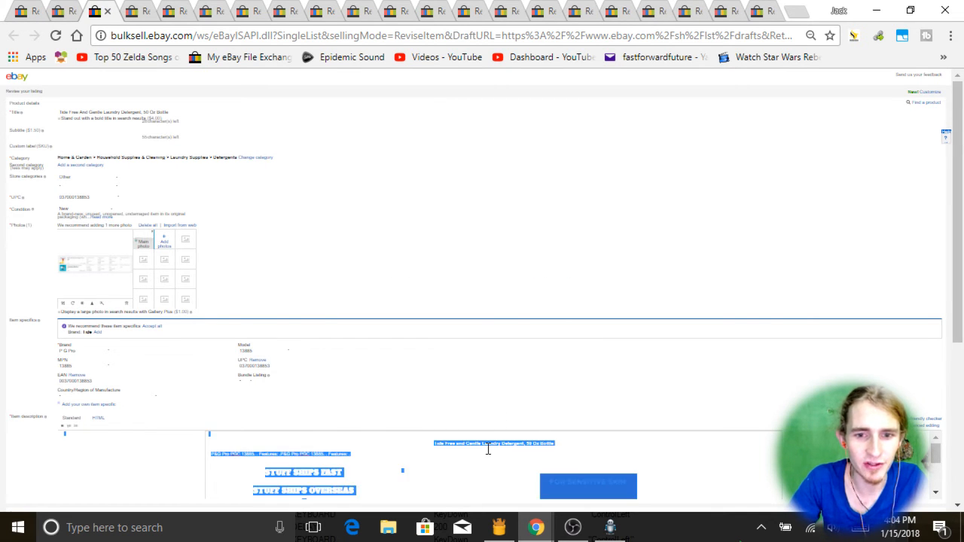
pyautogui.press('BackSpace')
pyautogui.scroll(-5, 468, 294)
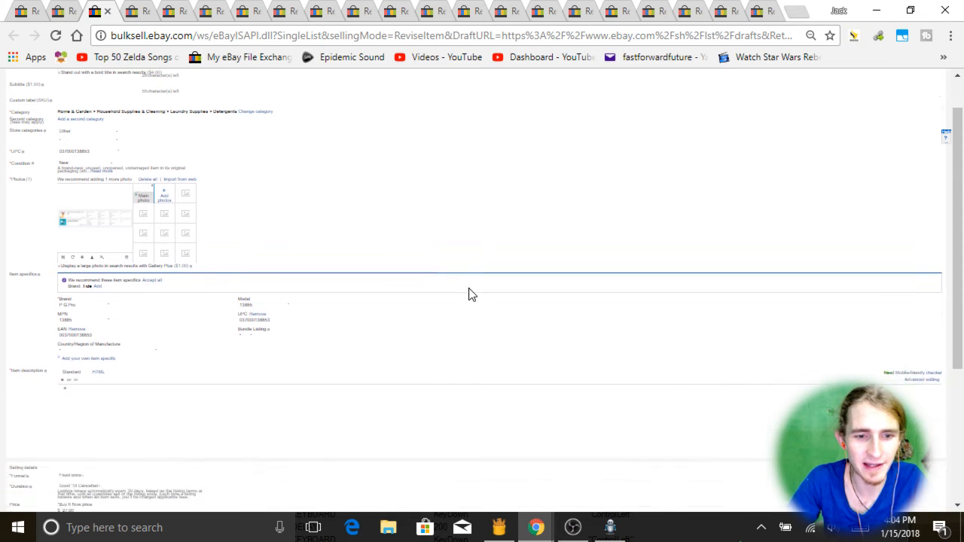
pyautogui.hotkey('ctrl', 'Tab')
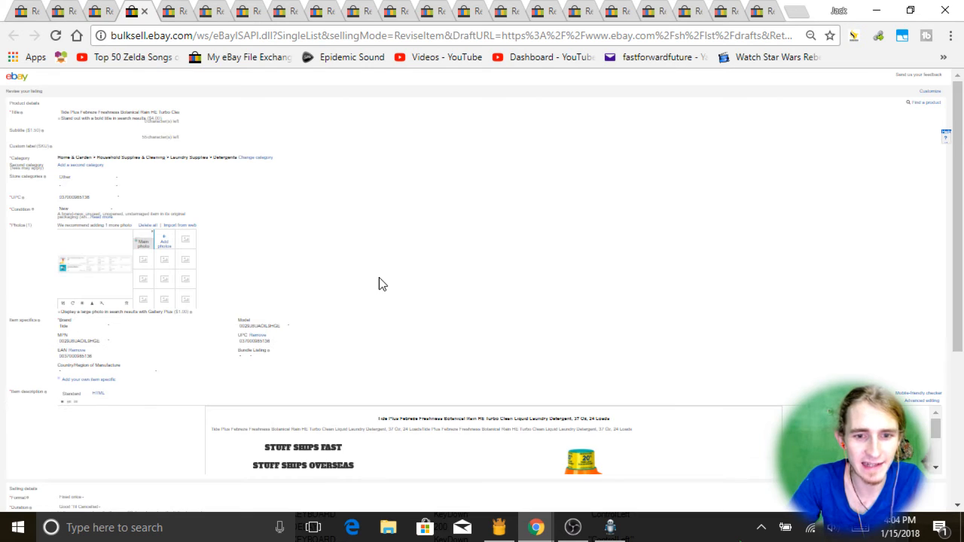
# Clear the item description of the Tide Plus Febreze Freshness Botanical Rain listing and submit the listing update.
pyautogui.click(505, 452)
pyautogui.hotkey('ctrl', 'a')
pyautogui.press('BackSpace')
pyautogui.scroll(-5, 505, 451)
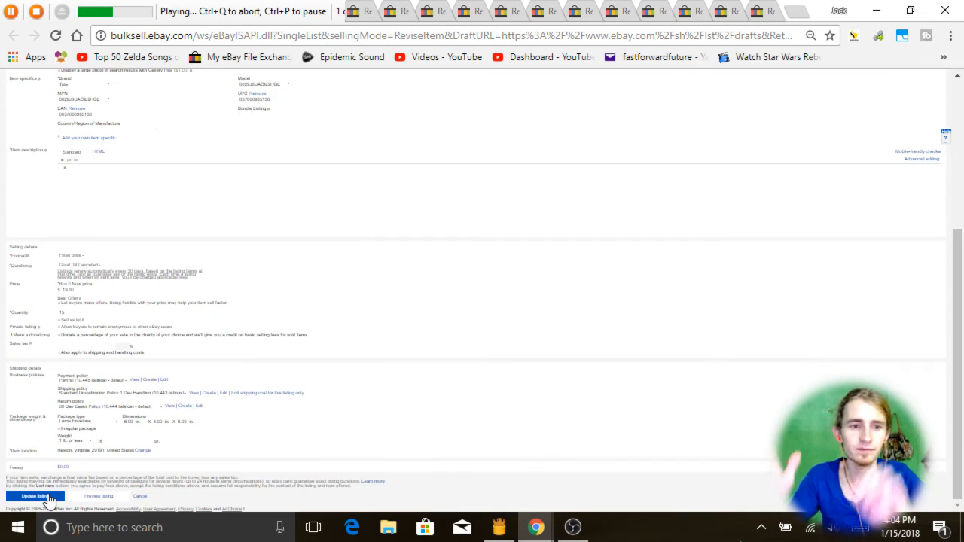
pyautogui.click(47, 494)
# Clear the item description of the Tide Plus Febreze Freshness Spring And Renewal 48 Loads listing and update the listing.
pyautogui.hotkey('ctrl', 'Tab')
pyautogui.click(506, 451)
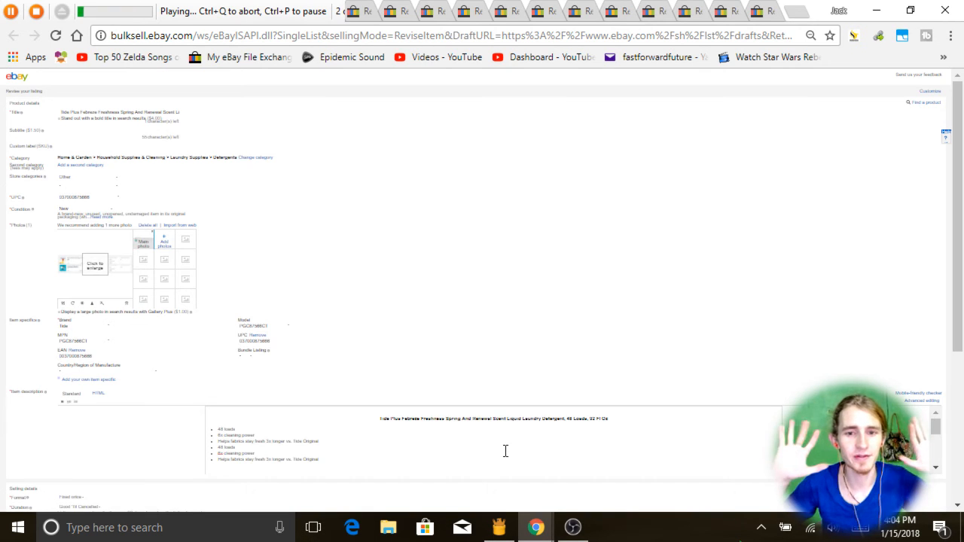
pyautogui.hotkey('ctrl', 'a')
pyautogui.press('BackSpace')
pyautogui.scroll(-5, 506, 451)
pyautogui.click(48, 494)
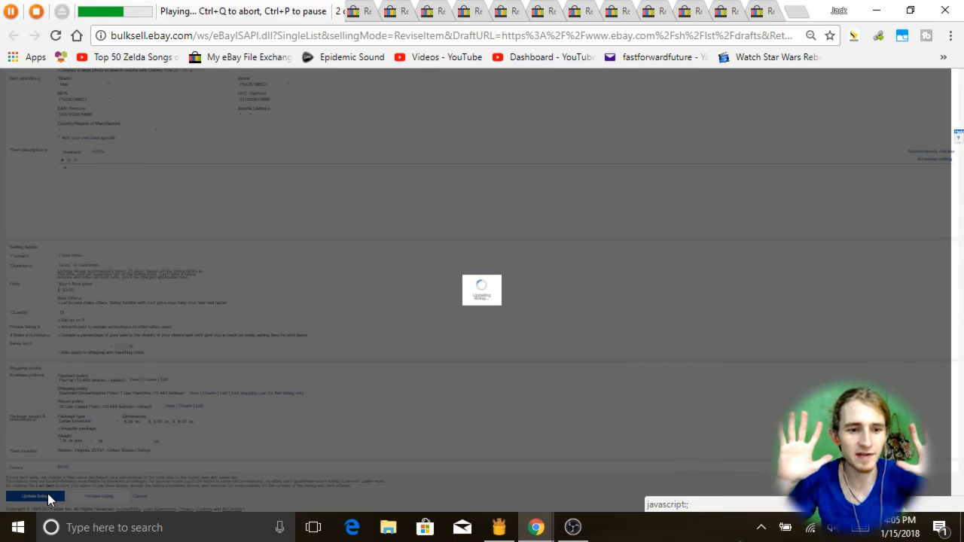
# Clear the item description of the Tide Laundry Detergent, Free And Gentle, 32 Loads listing and update the listing.
pyautogui.hotkey('ctrl', 'Tab')
pyautogui.click(506, 451)
pyautogui.hotkey('ctrl', 'a')
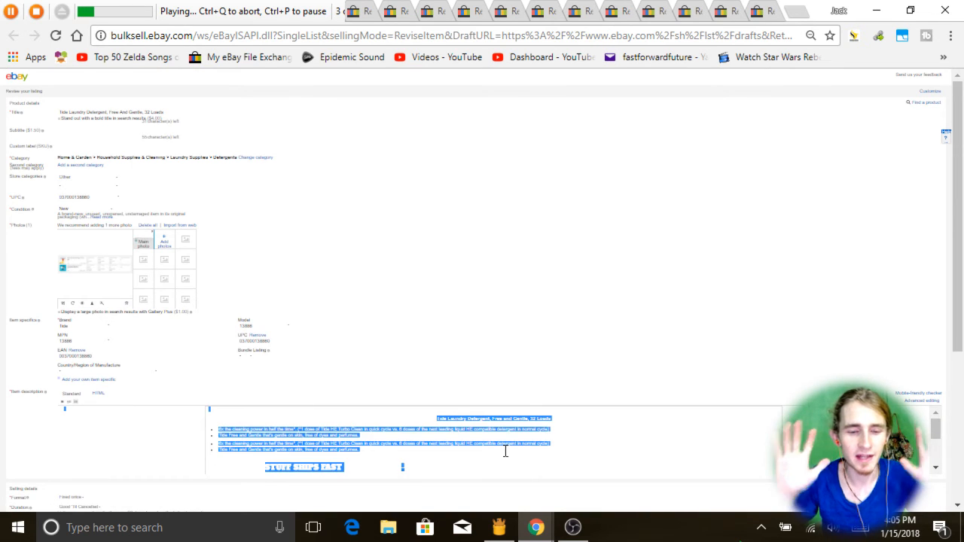
pyautogui.press('BackSpace')
pyautogui.scroll(-5, 506, 451)
pyautogui.click(48, 494)
# Clear the item description of the Tide PODS Original Scent, 57 Count listing and update the listing.
pyautogui.hotkey('ctrl', 'Tab')
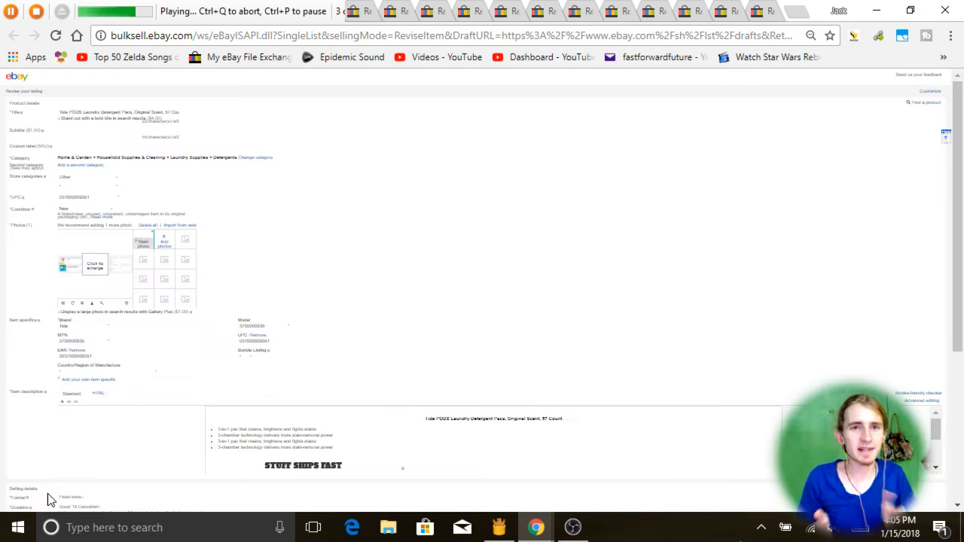
pyautogui.click(505, 451)
pyautogui.hotkey('ctrl', 'a')
pyautogui.press('BackSpace')
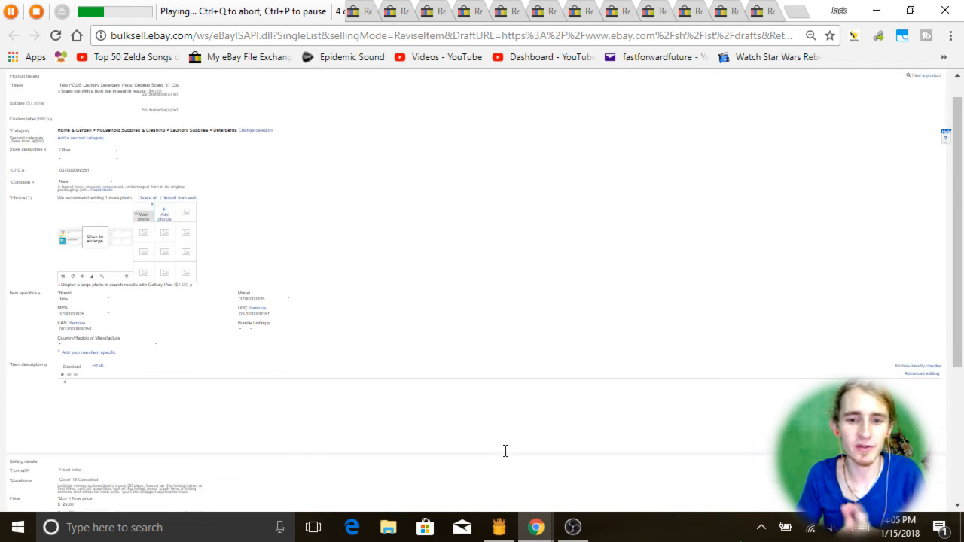
pyautogui.scroll(-5, 505, 451)
pyautogui.click(47, 493)
# Clear the item description of the Tide PODS Ocean Mist Scent HE Turbo listing and update the listing.
pyautogui.hotkey('ctrl', 'Tab')
pyautogui.click(506, 451)
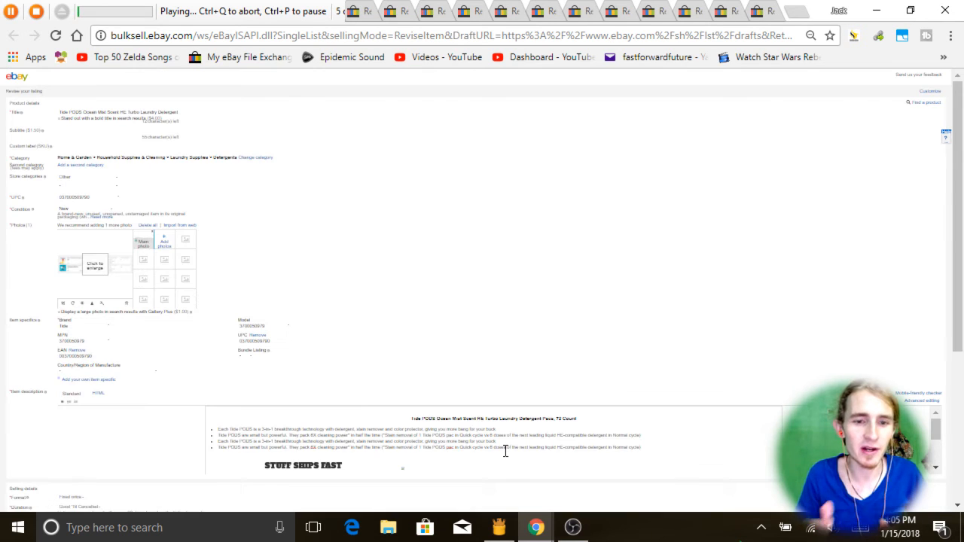
pyautogui.hotkey('ctrl', 'a')
pyautogui.press('BackSpace')
pyautogui.scroll(-5, 505, 451)
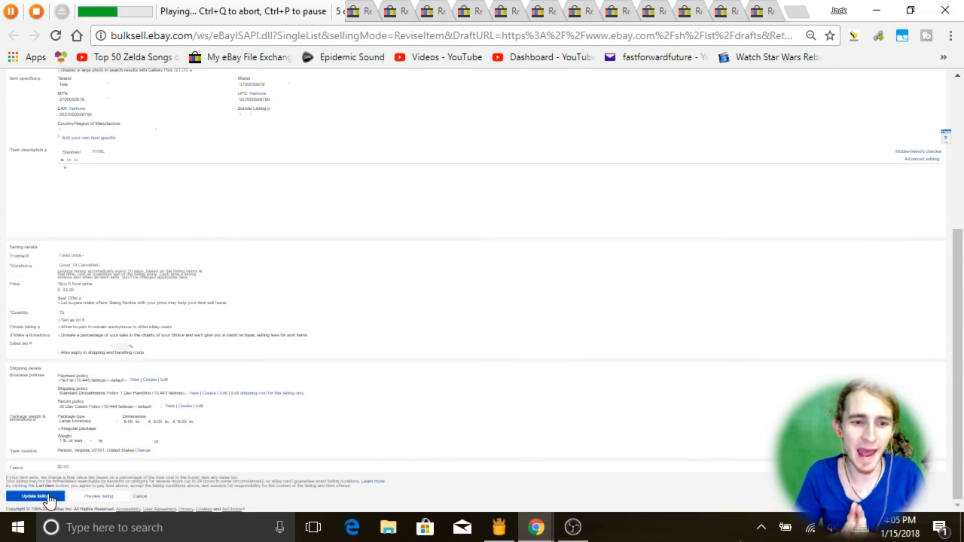
pyautogui.click(47, 494)
# Clear the item description of the Tide Plus Ultra Stain Release Laundry Detergent, Original listing and update the listing.
pyautogui.hotkey('ctrl', 'Tab')
pyautogui.hotkey('ctrl', 'a')
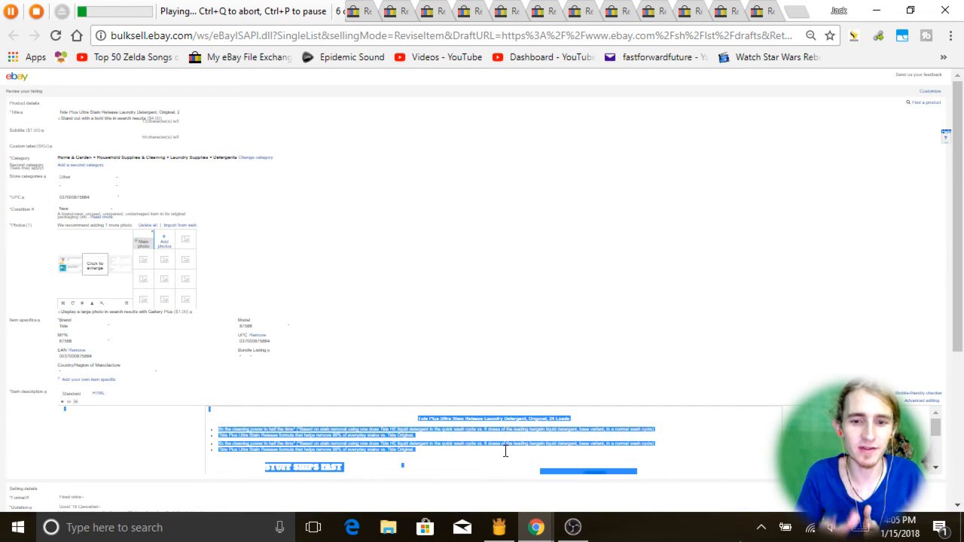
pyautogui.press('BackSpace')
pyautogui.scroll(-5, 505, 451)
pyautogui.click(48, 494)
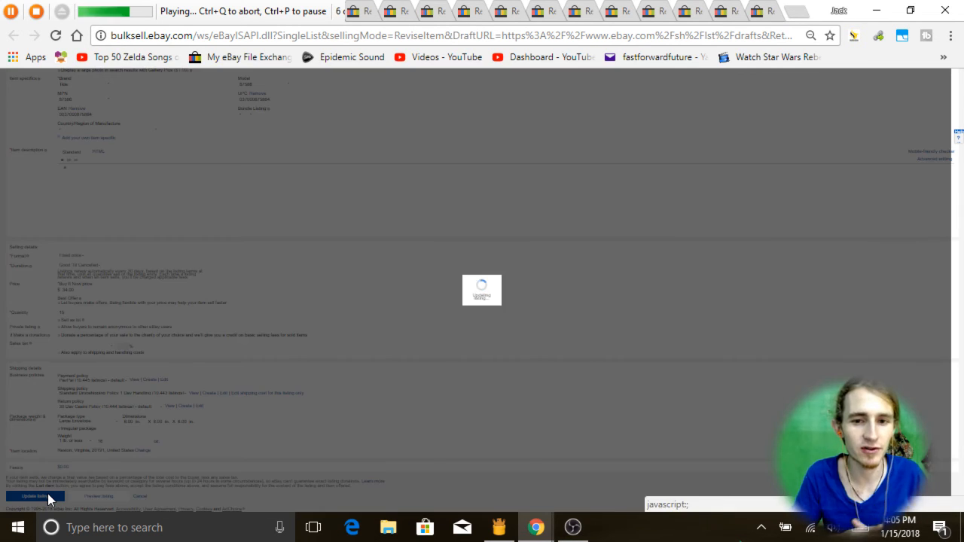
# Clear the item description of the Tide PODS Plus Downy HE Turbo listing and update the listing.
pyautogui.hotkey('ctrl', 'Tab')
pyautogui.hotkey('ctrl', 'a')
pyautogui.press('BackSpace')
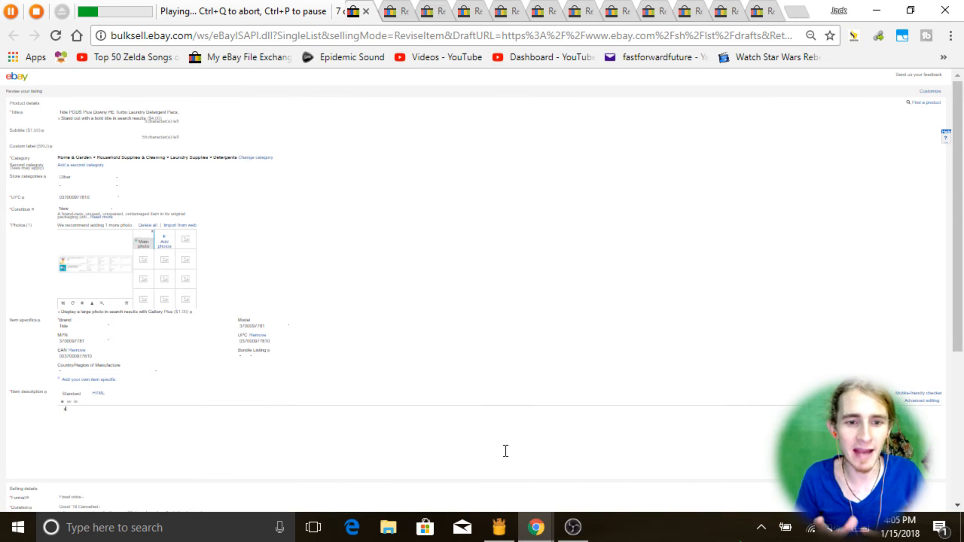
pyautogui.scroll(-5, 506, 452)
pyautogui.click(47, 494)
# Clear the item description of the Tide Coldwater Clean Fresh Scent Liquid listing and update the listing.
pyautogui.hotkey('ctrl', 'Tab')
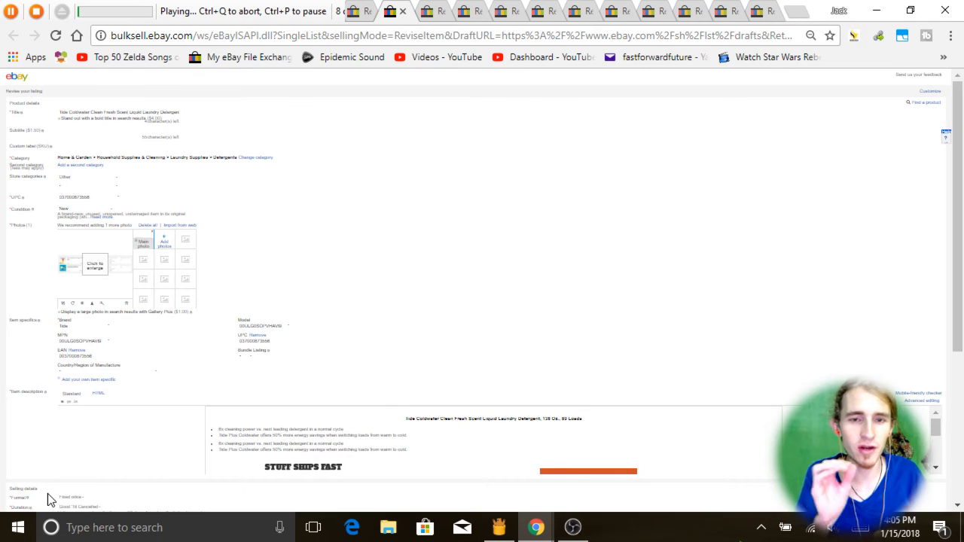
pyautogui.hotkey('ctrl', 'a')
pyautogui.press('BackSpace')
pyautogui.scroll(-5, 505, 452)
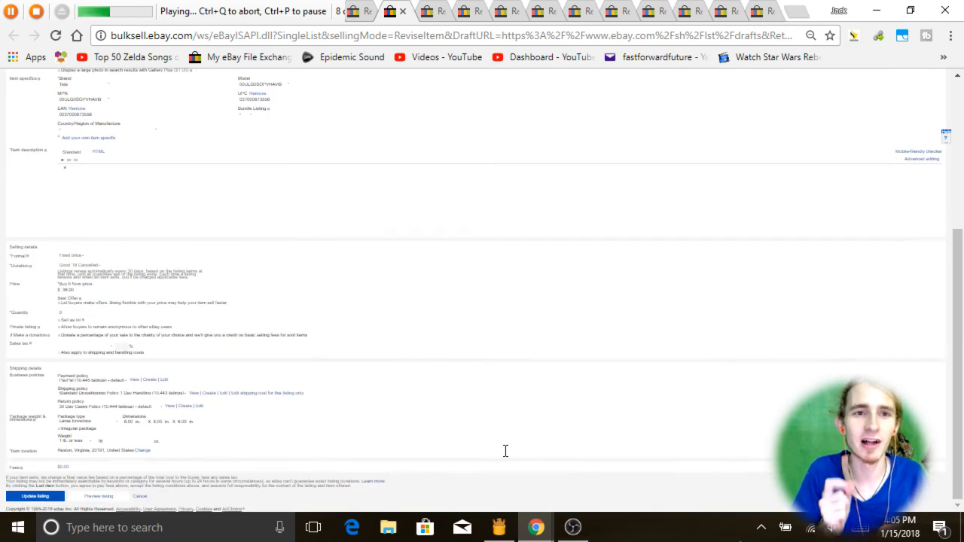
pyautogui.click(47, 494)
# Clear the item description of the Tide PODS Original Scent, 72 Count listing and update the listing.
pyautogui.hotkey('ctrl', 'Tab')
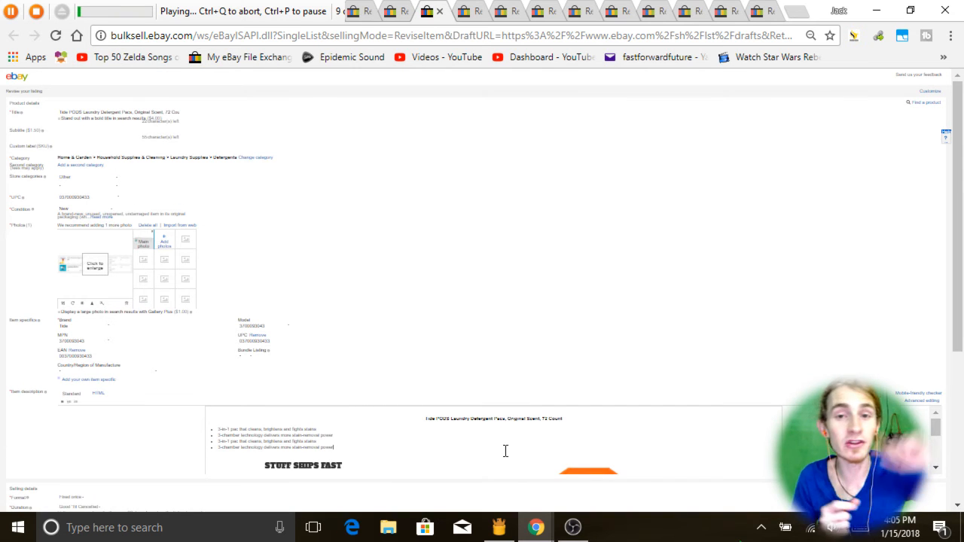
pyautogui.hotkey('ctrl', 'a')
pyautogui.press('BackSpace')
pyautogui.scroll(-5, 505, 451)
pyautogui.click(47, 493)
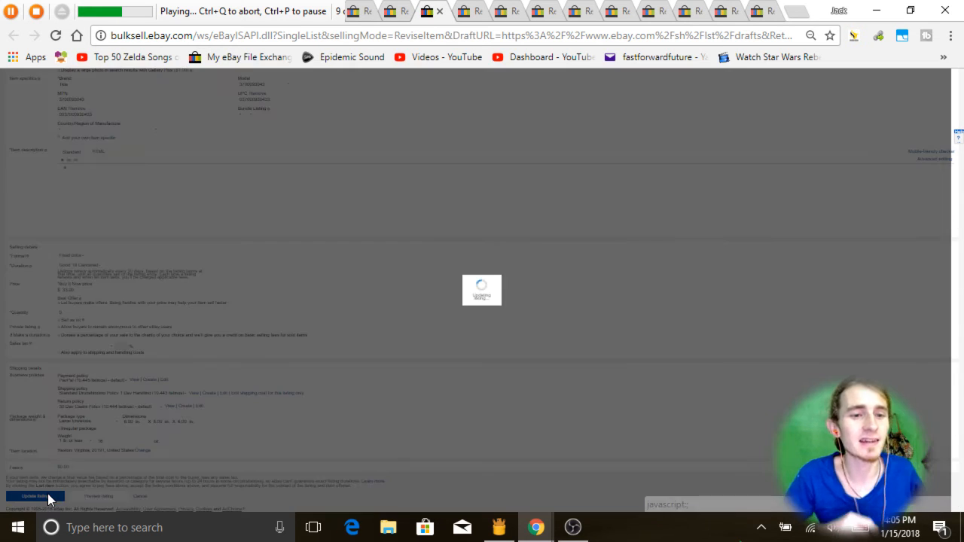
# Clear the item description of the Tide PODS With Febreze, Botanical Rain, 32 Count listing and update the listing.
pyautogui.hotkey('ctrl', 'Tab')
pyautogui.hotkey('ctrl', 'a')
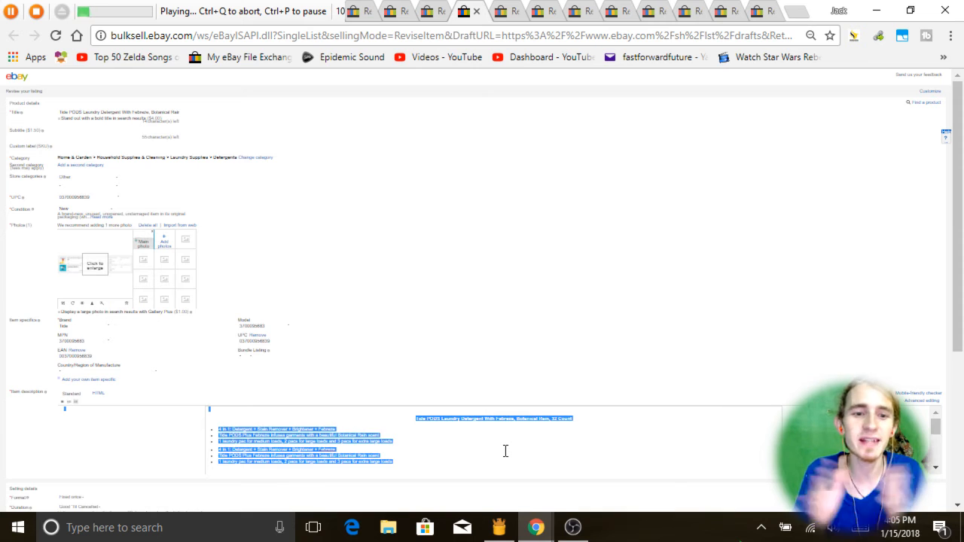
pyautogui.press('BackSpace')
pyautogui.scroll(-5, 505, 451)
pyautogui.click(48, 493)
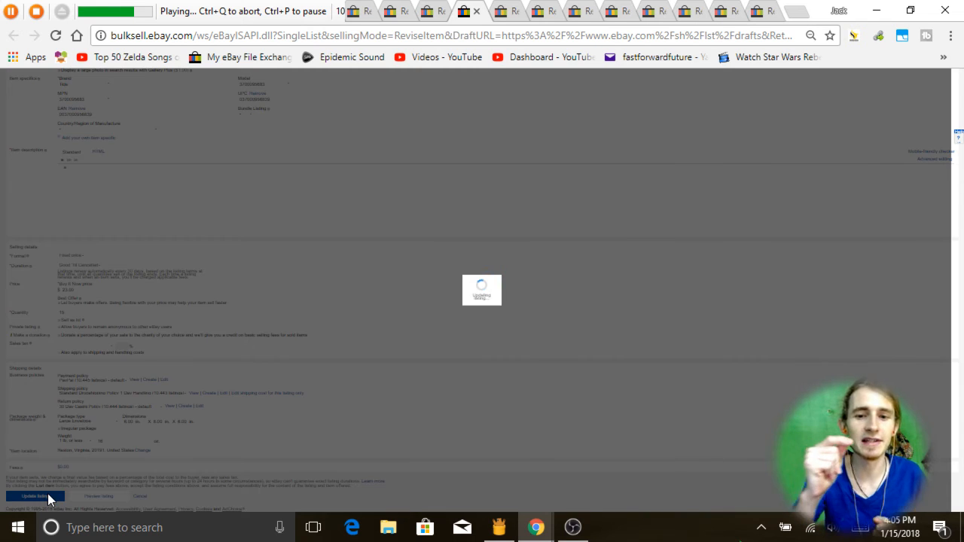
# Clear the item description of the second Tide Plus Febreze Freshness Spring And Renewal Scent listing and update the listing.
pyautogui.hotkey('ctrl', 'Tab')
pyautogui.hotkey('ctrl', 'a')
pyautogui.press('BackSpace')
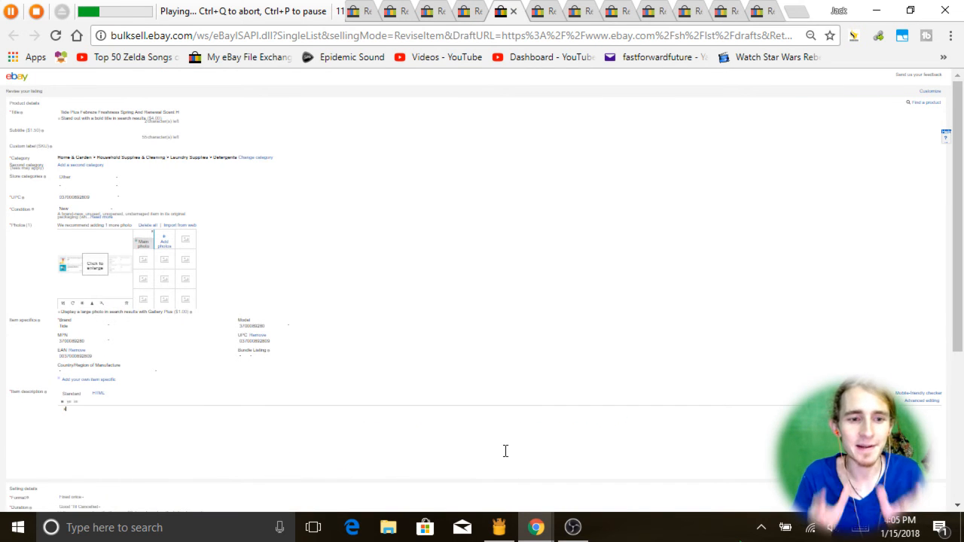
pyautogui.scroll(-5, 504, 450)
pyautogui.click(47, 494)
# Clear the item description of the Tide PODS Plus Febreze Odor Defense listing and update the listing.
pyautogui.hotkey('ctrl', 'Tab')
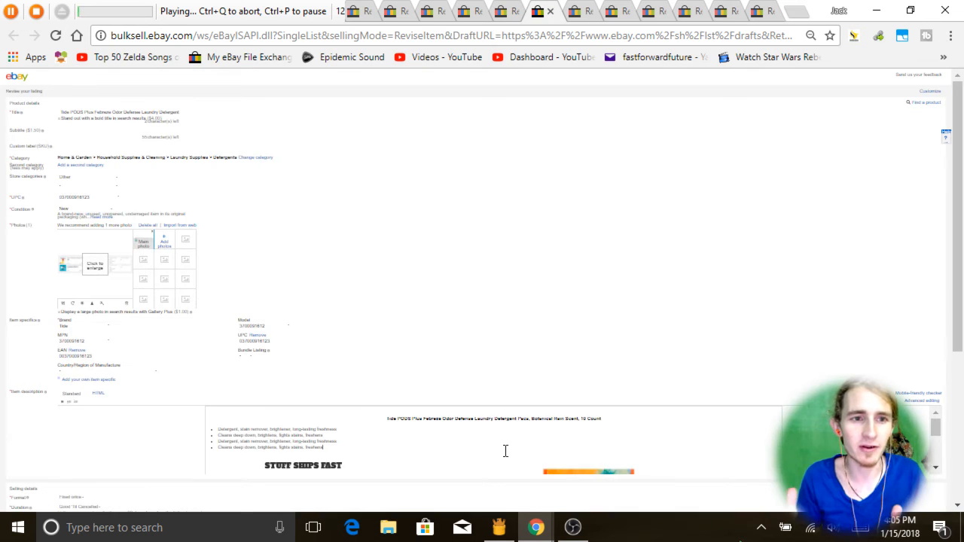
pyautogui.hotkey('ctrl', 'a')
pyautogui.press('BackSpace')
pyautogui.scroll(-5, 504, 451)
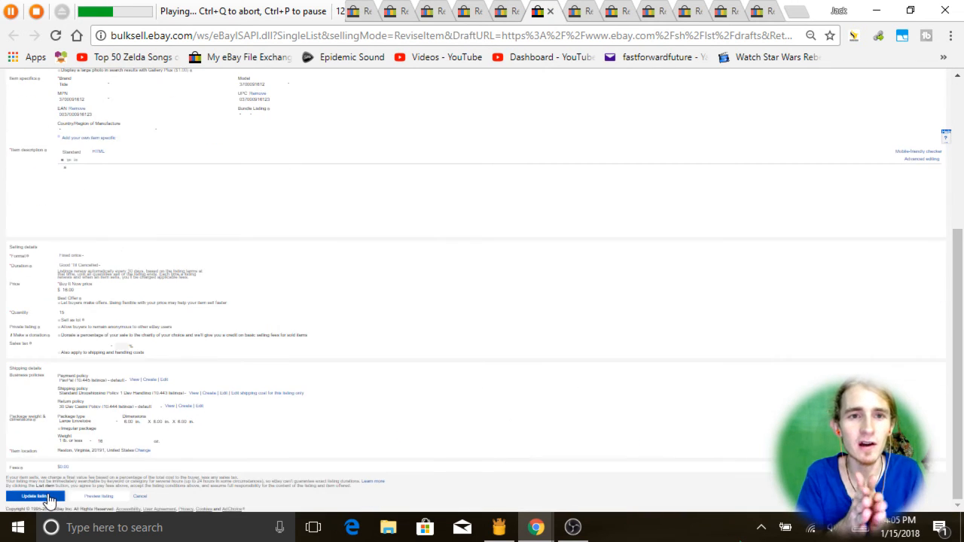
pyautogui.click(47, 494)
# Clear the item description of the Tide Sweet Dreams Detergent, 37 Fl Oz listing and update the listing.
pyautogui.hotkey('ctrl', 'Tab')
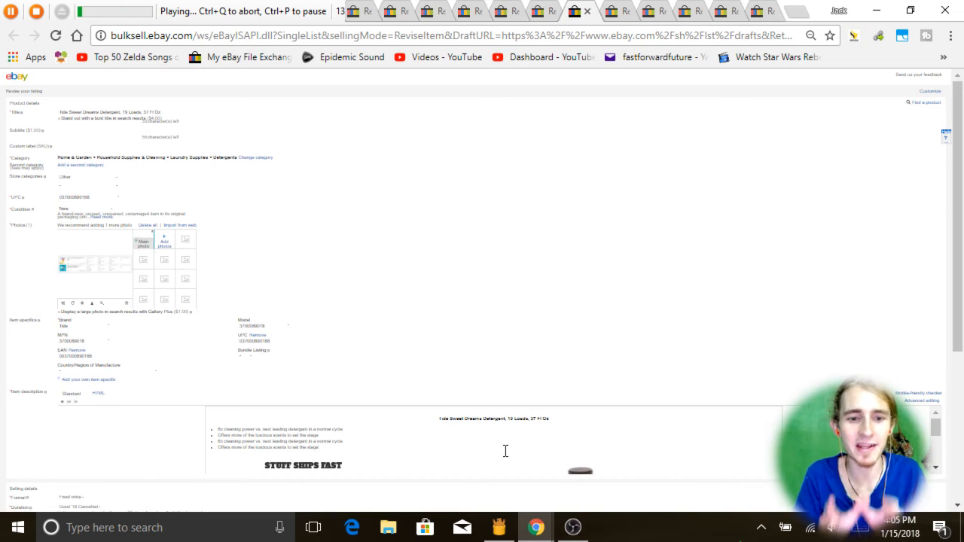
pyautogui.hotkey('ctrl', 'a')
pyautogui.press('BackSpace')
pyautogui.scroll(-5, 505, 451)
pyautogui.click(47, 493)
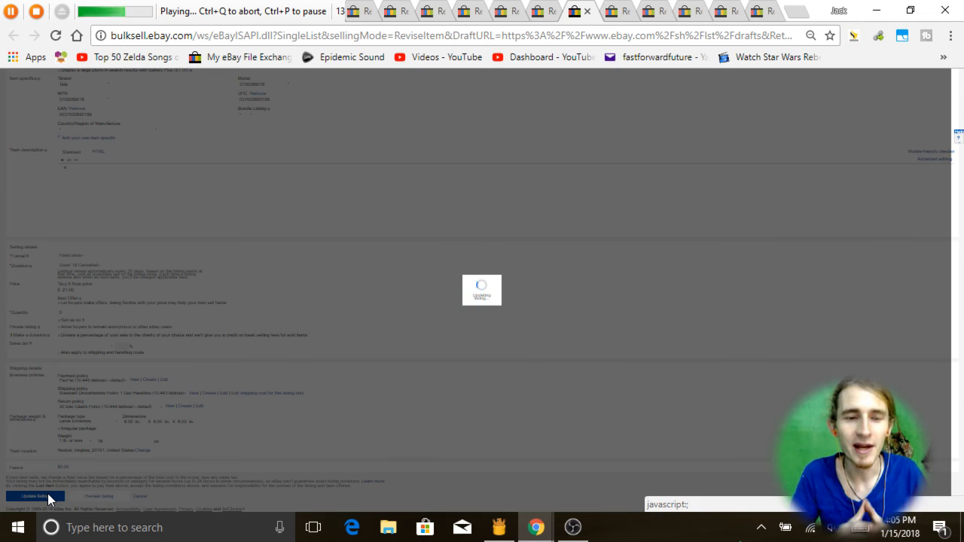
# Clear the item description of the Tide Clean Breeze Scent Liquid, 25 Loads listing and update the listing.
pyautogui.hotkey('ctrl', 'Tab')
pyautogui.click(506, 450)
pyautogui.hotkey('ctrl', 'a')
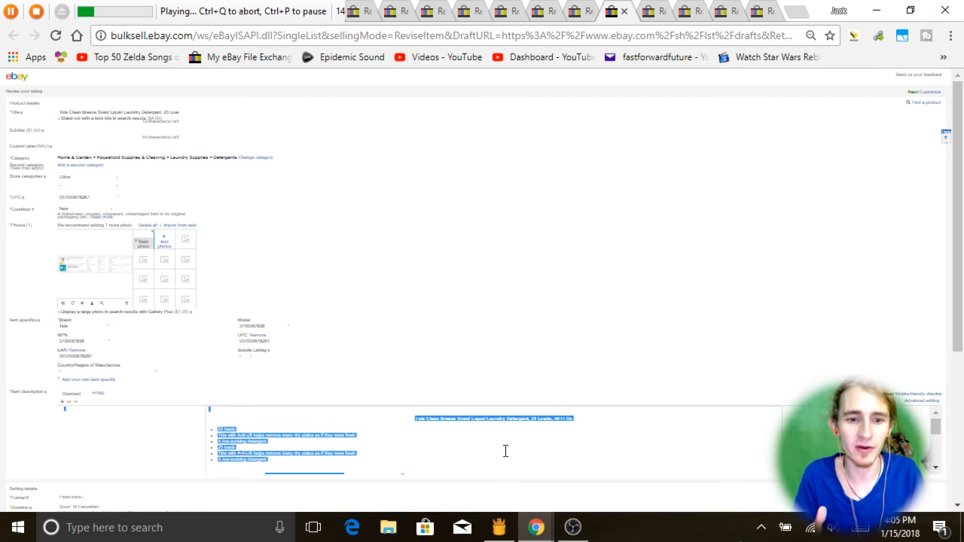
pyautogui.press('BackSpace')
pyautogui.scroll(-5, 506, 450)
pyautogui.click(47, 493)
# Clear the item description of the Tide + Ultra Stain Release Original, 72 Loads listing and update the listing.
pyautogui.hotkey('ctrl', 'Tab')
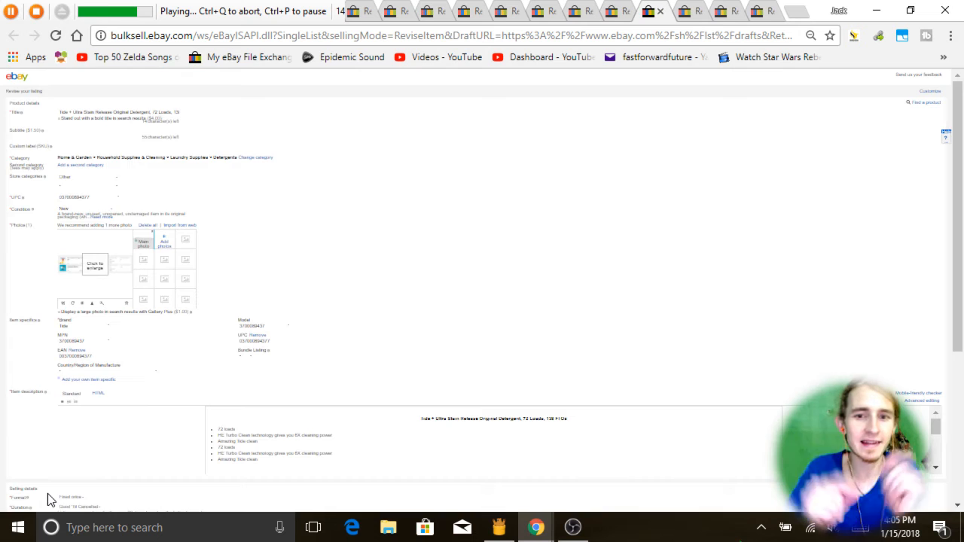
pyautogui.click(505, 451)
pyautogui.hotkey('ctrl', 'a')
pyautogui.press('BackSpace')
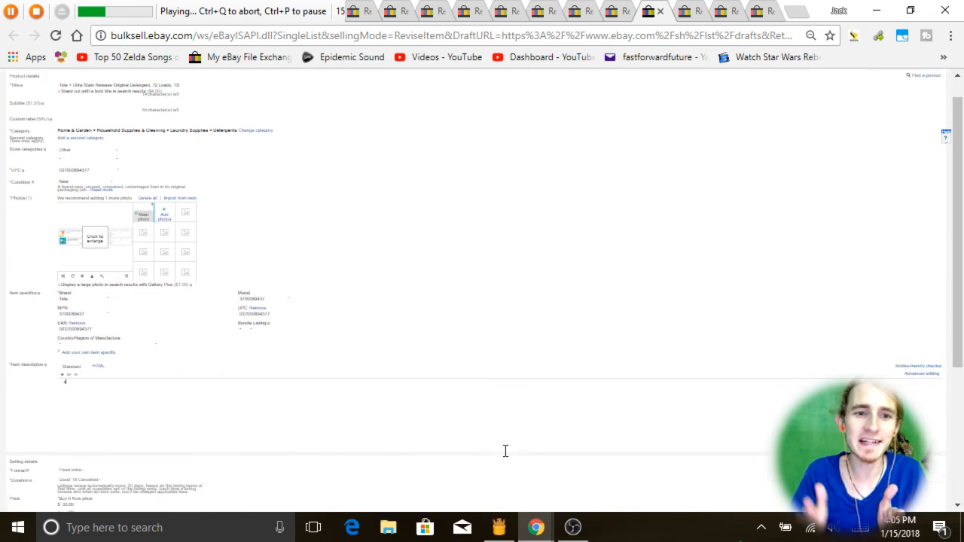
pyautogui.scroll(-5, 505, 451)
pyautogui.click(47, 493)
# Clear the item description of the Tide Original Scent Liquid Laundry Detergent, 25 Loads listing and update the listing.
pyautogui.hotkey('ctrl', 'Tab')
pyautogui.click(506, 451)
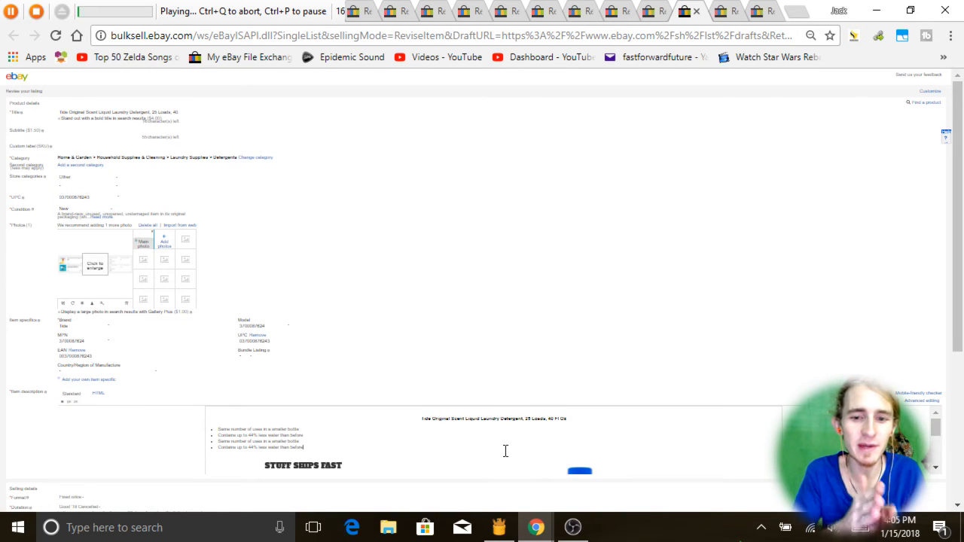
pyautogui.hotkey('ctrl', 'a')
pyautogui.press('BackSpace')
pyautogui.scroll(-5, 506, 451)
pyautogui.scroll(-5, 506, 450)
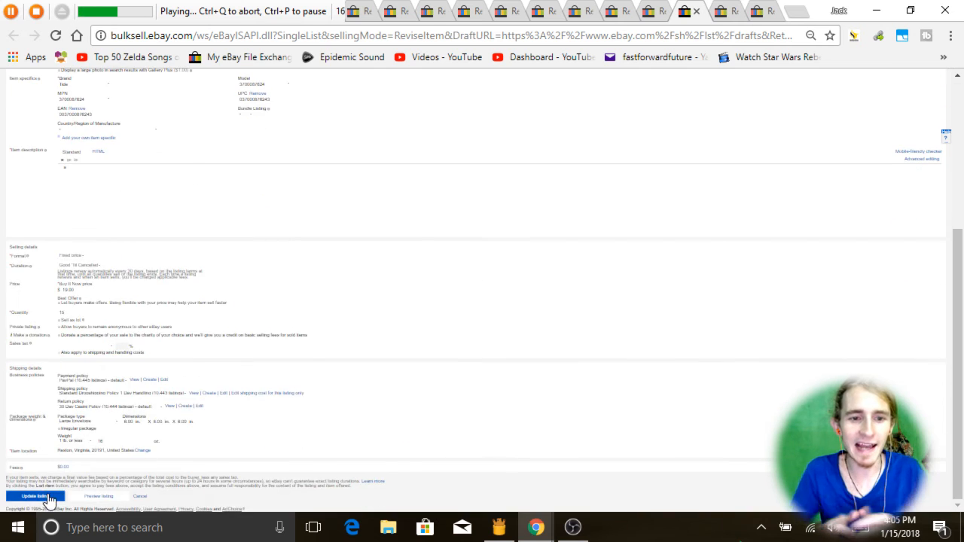
pyautogui.click(48, 493)
# Clear the item description of the Tide Odor Rescue In-Wash Laundry Booster Detergent Pacs listing and update the listing.
pyautogui.hotkey('ctrl', 'Tab')
pyautogui.click(505, 451)
pyautogui.hotkey('ctrl', 'a')
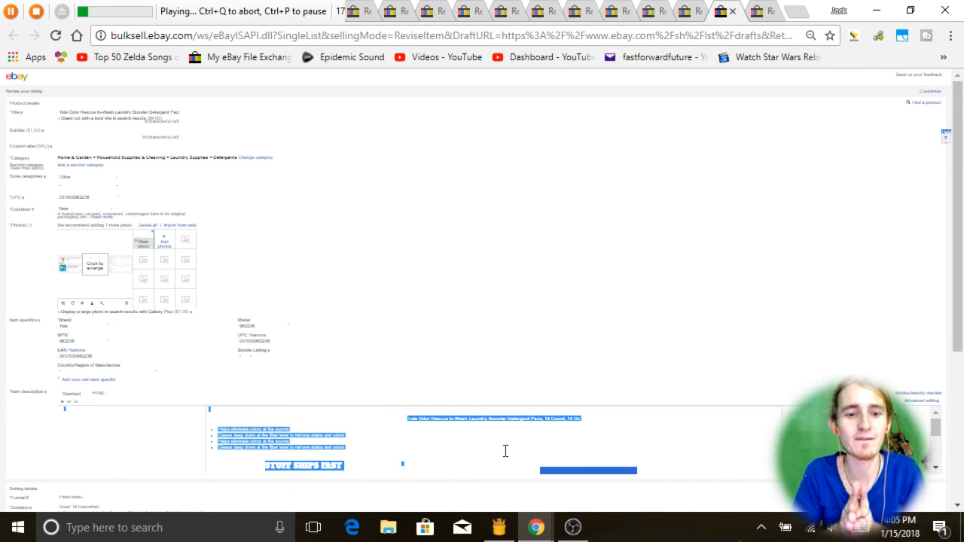
pyautogui.press('BackSpace')
pyautogui.scroll(-5, 506, 451)
pyautogui.click(48, 496)
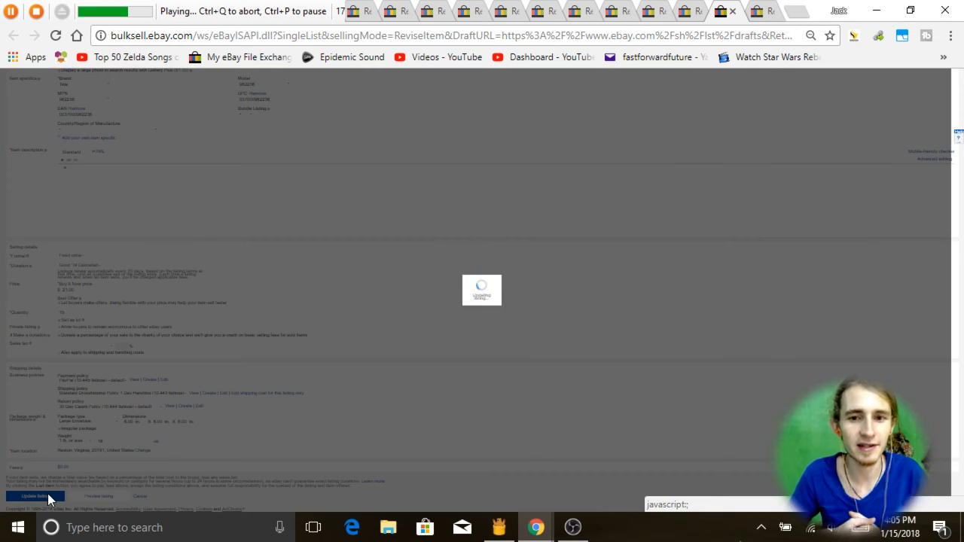
# Clear the item description of the Tide A Touch Of Downy Detergent Clean Breeze, 53 Loads listing and update the listing.
pyautogui.hotkey('ctrl', 'Tab')
pyautogui.hotkey('ctrl', 'a')
pyautogui.press('BackSpace')
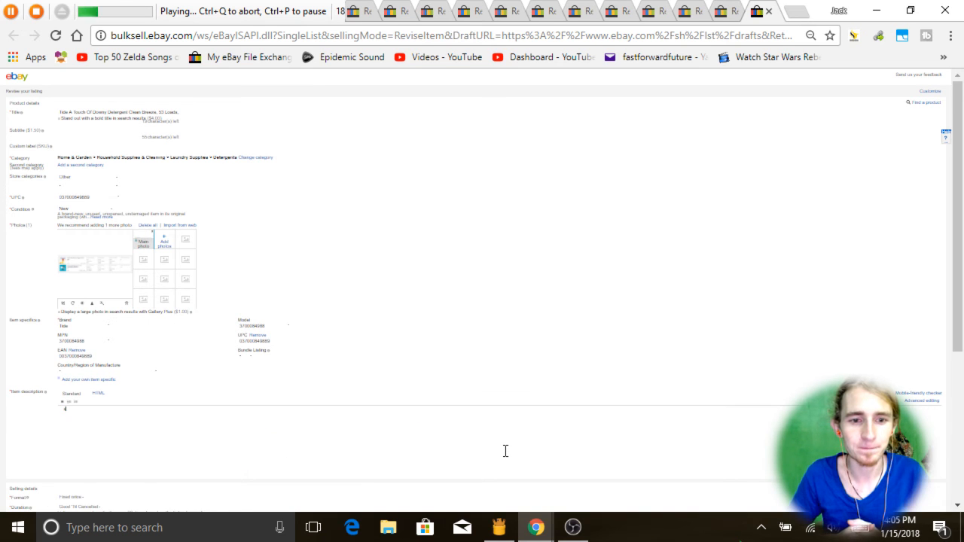
pyautogui.scroll(-5, 505, 451)
pyautogui.click(47, 493)
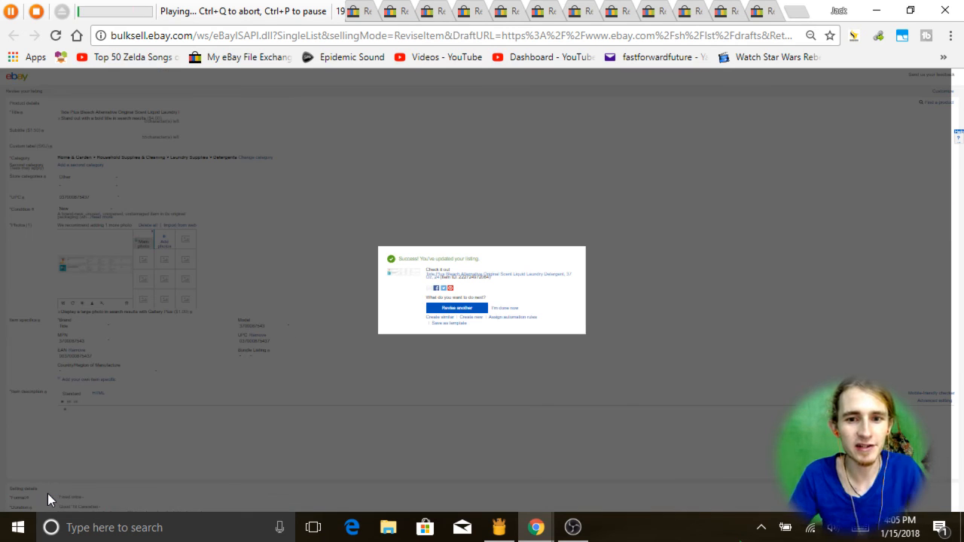
# Pause the macro playback after the last open listing and stop it.
pyautogui.hotkey('ctrl', 'p')
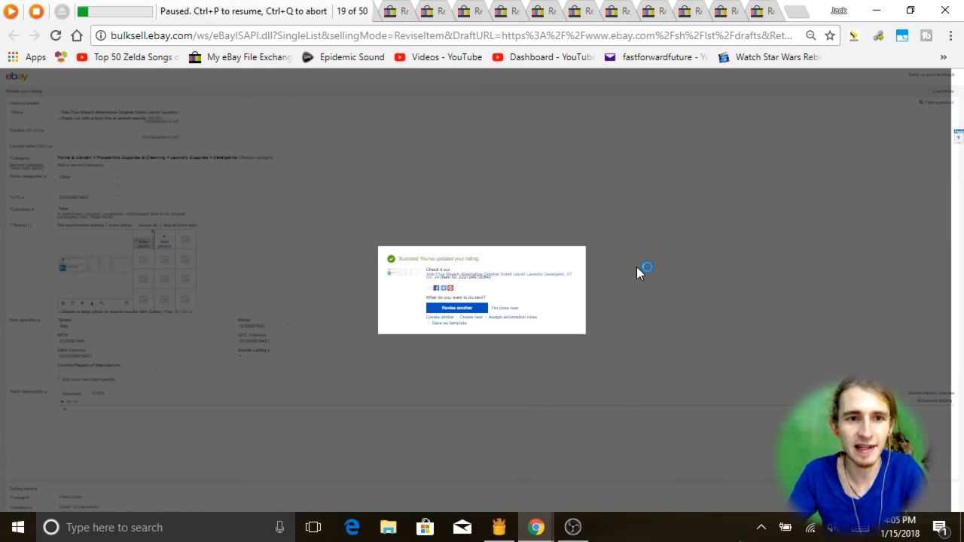
pyautogui.click(36, 11)
pyautogui.click(61, 11)
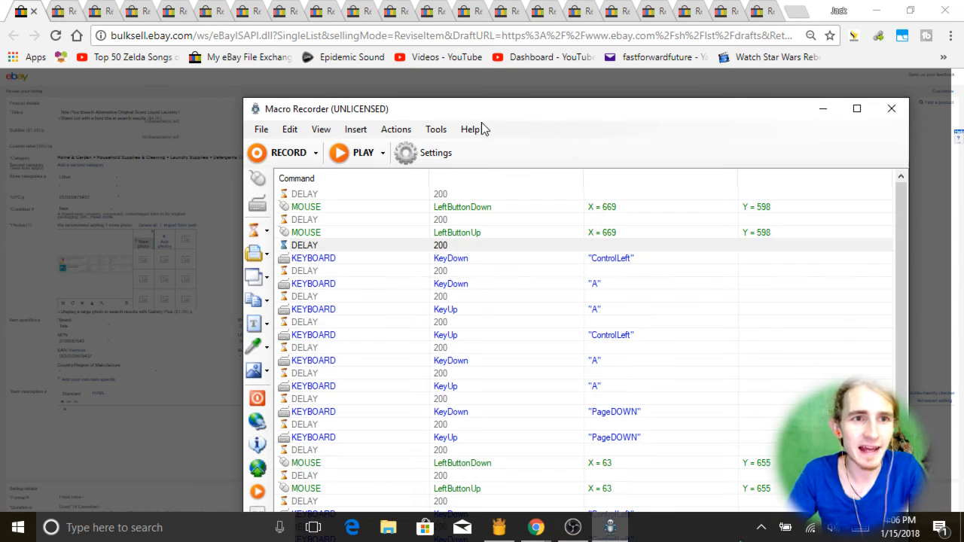
# Check the update result on each open Tide listing revision page, from the first to the last.
pyautogui.click(710, 89)
pyautogui.hotkey('ctrl', 'Tab')
pyautogui.hotkey('ctrl', 'Tab')
pyautogui.hotkey('ctrl', 'Tab')
pyautogui.hotkey('ctrl', 'Tab')
pyautogui.hotkey('ctrl', 'Tab')
pyautogui.hotkey('ctrl', 'Tab')
pyautogui.hotkey('ctrl', 'Tab')
pyautogui.hotkey('ctrl', 'Tab')
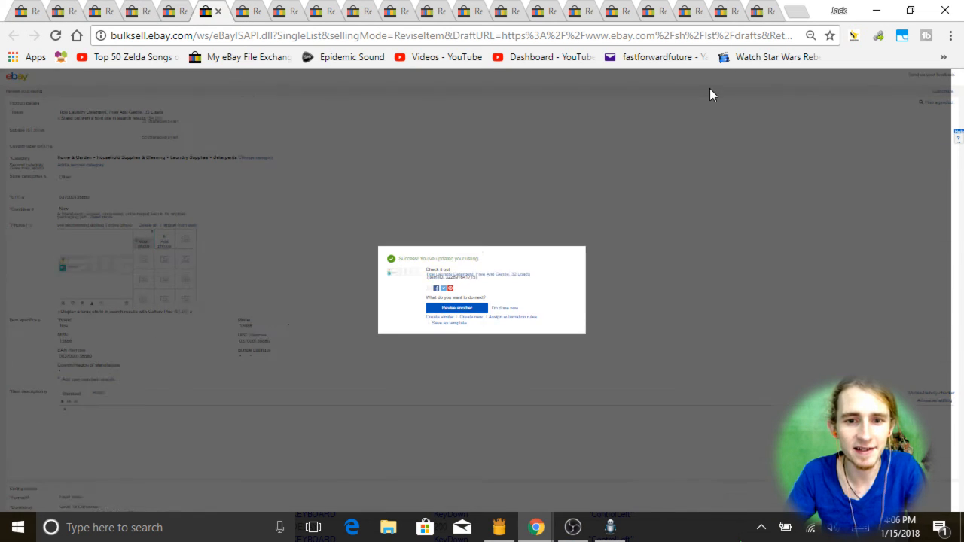
pyautogui.hotkey('ctrl', 'Tab')
pyautogui.hotkey('ctrl', 'Tab')
pyautogui.hotkey('ctrl', 'Tab')
pyautogui.hotkey('ctrl', 'Tab')
pyautogui.hotkey('ctrl', 'Tab')
pyautogui.hotkey('ctrl', 'Tab')
pyautogui.hotkey('ctrl', 'Tab')
pyautogui.hotkey('ctrl', 'Tab')
pyautogui.hotkey('ctrl', 'Tab')
pyautogui.hotkey('ctrl', 'Tab')
pyautogui.hotkey('ctrl', 'Tab')
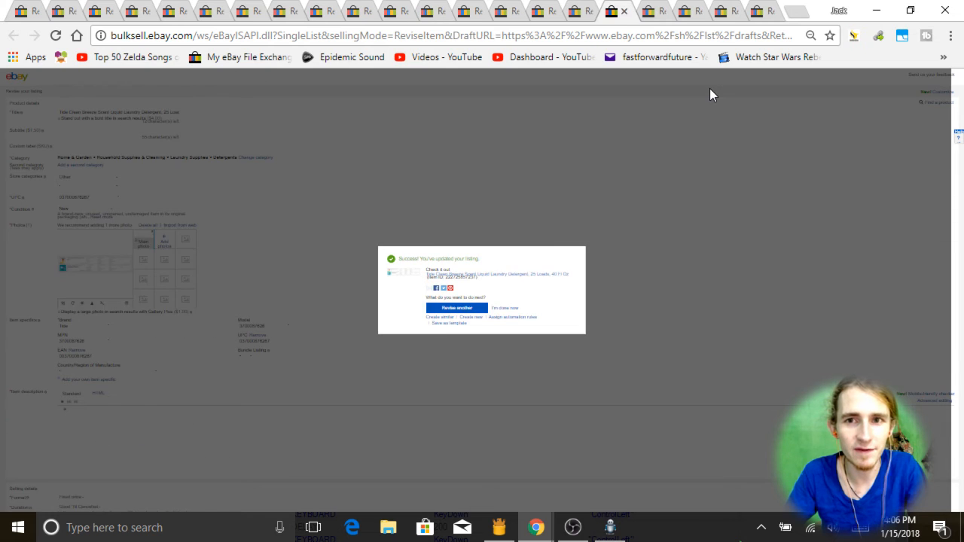
pyautogui.hotkey('ctrl', 'Tab')
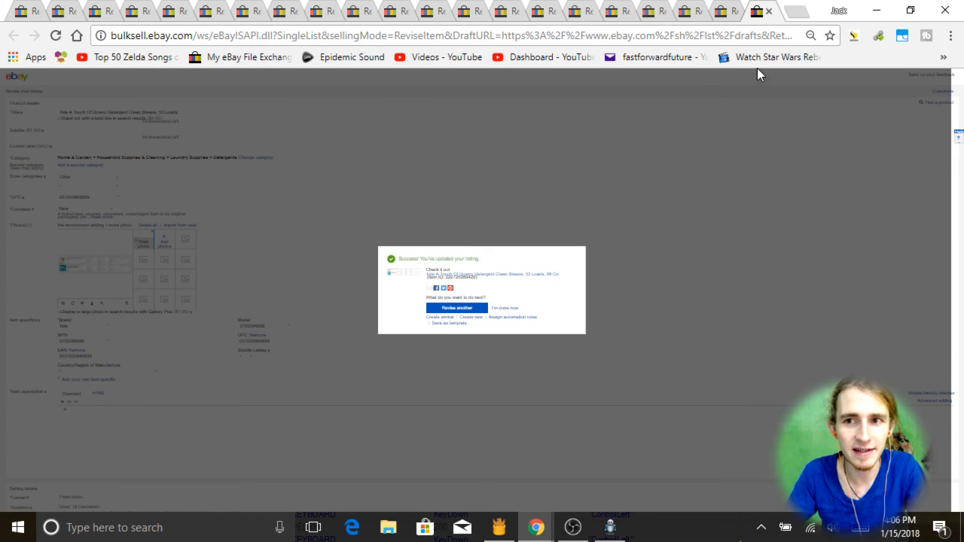
# Close the window with the listing revision pages and rerun the active listings search for item title "tide".
pyautogui.click(946, 11)
pyautogui.click(626, 86)
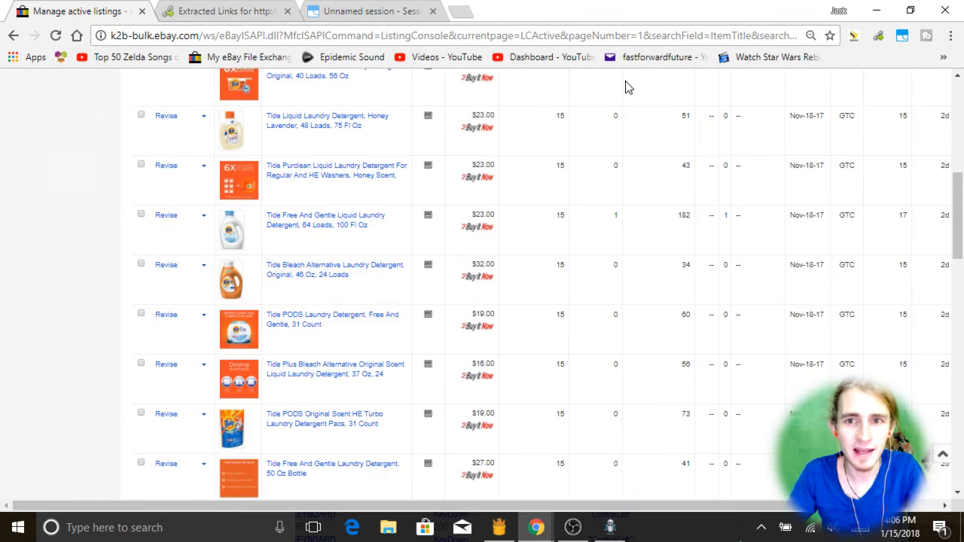
pyautogui.scroll(15, 213, 246)
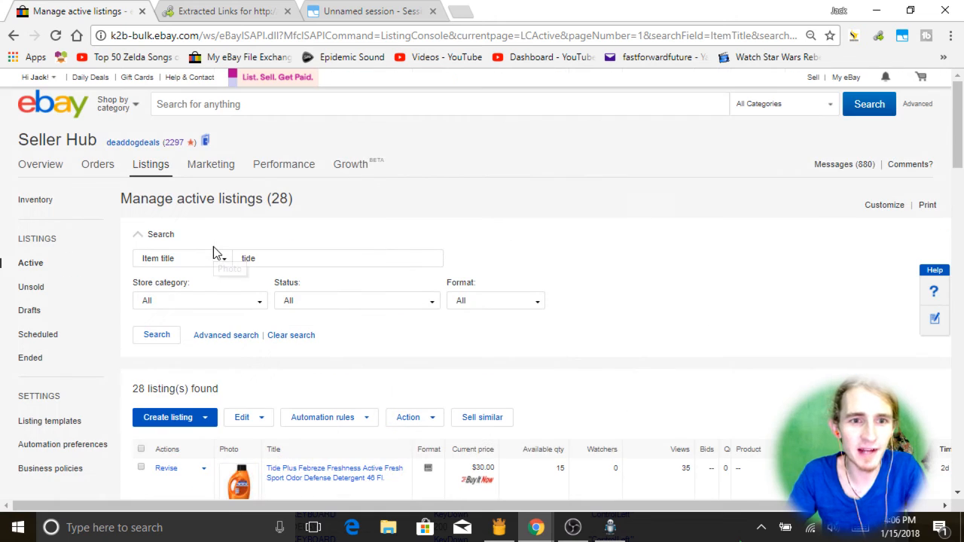
pyautogui.click(167, 339)
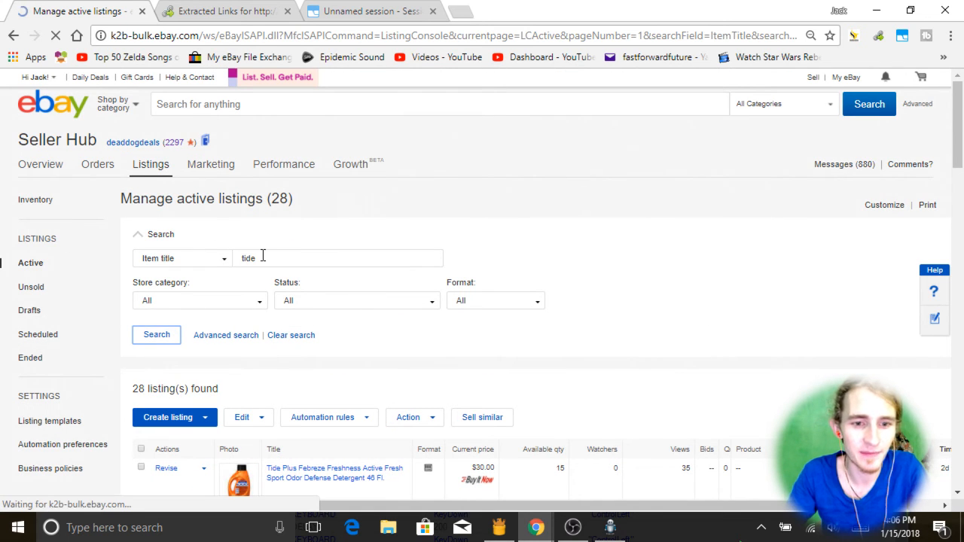
# Examine the photos of all Tide items in the active listings results.
pyautogui.scroll(-3, 346, 251)
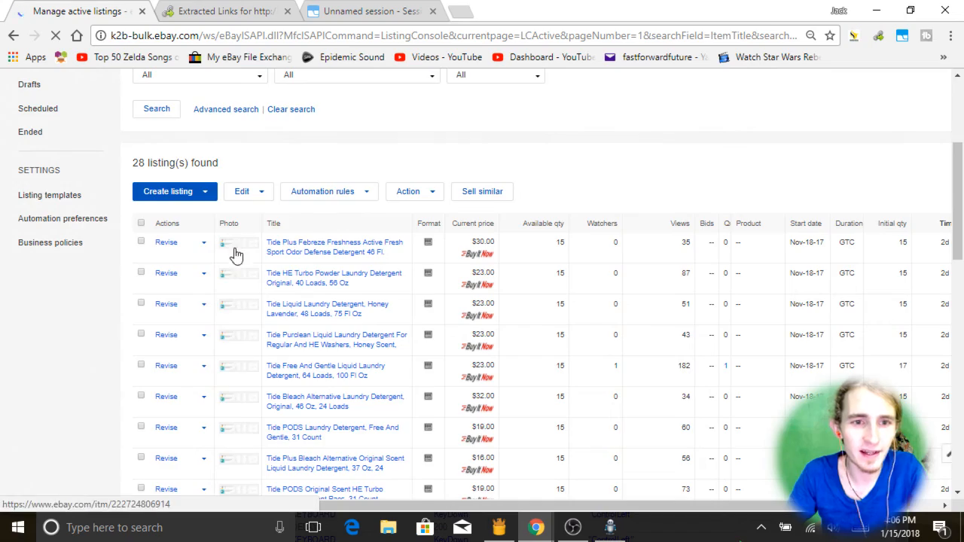
pyautogui.scroll(-11, 236, 257)
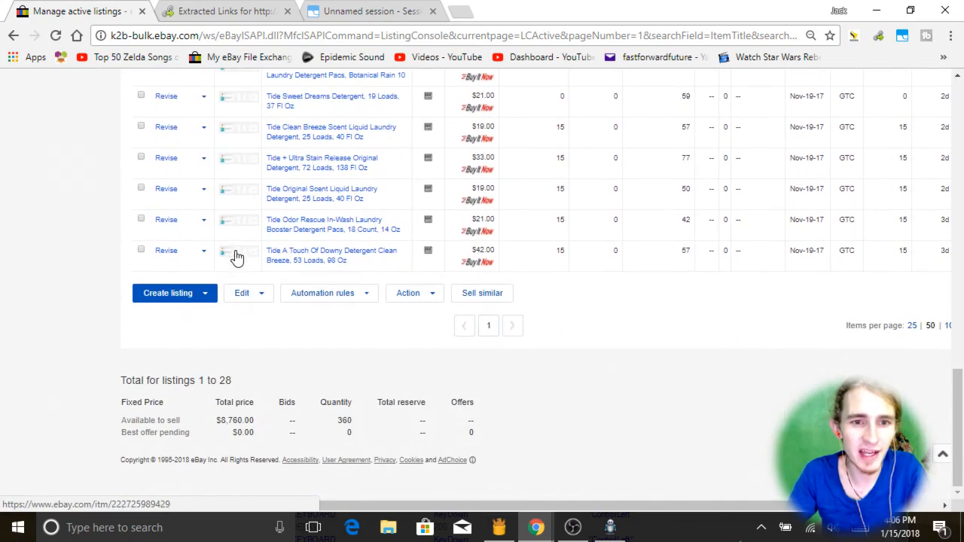
pyautogui.scroll(10, 241, 267)
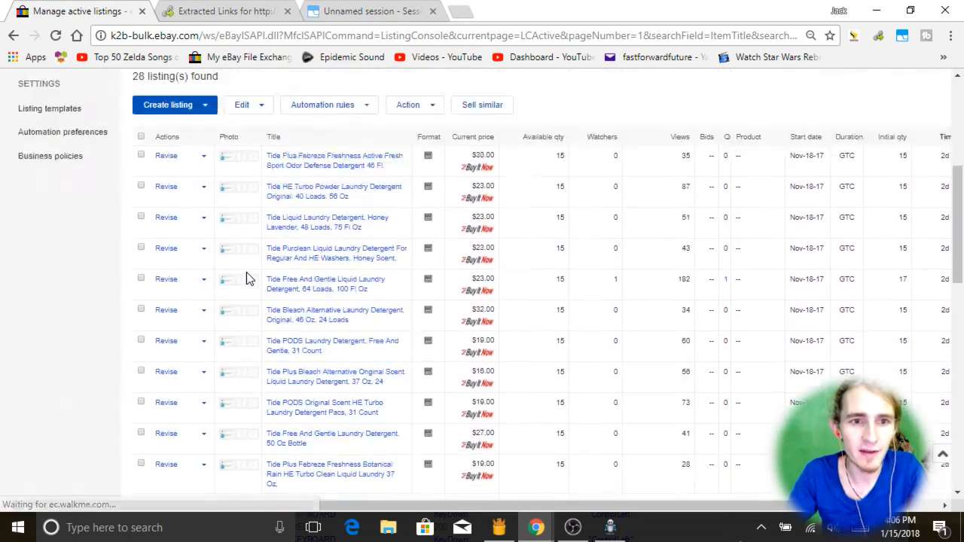
pyautogui.scroll(4, 246, 272)
pyautogui.scroll(-5, 208, 366)
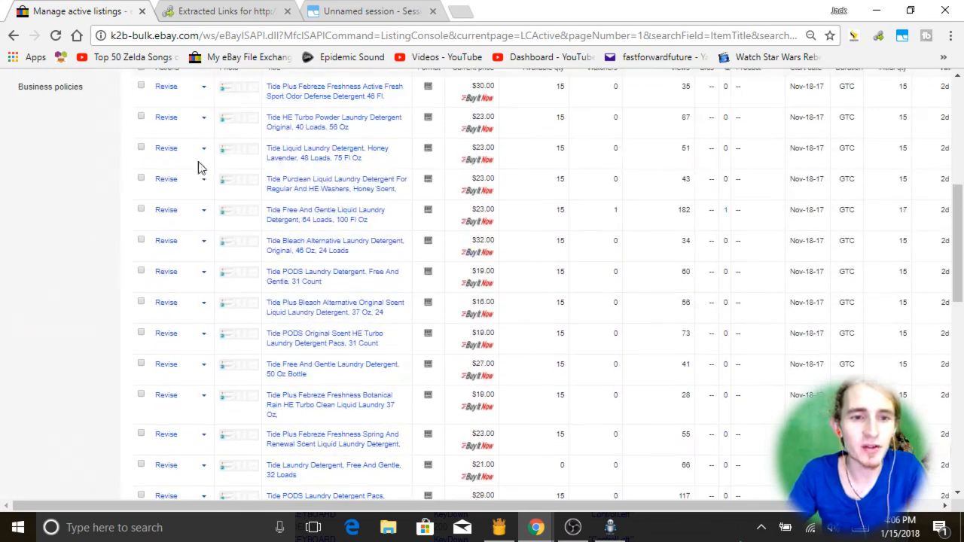
pyautogui.scroll(-7, 245, 275)
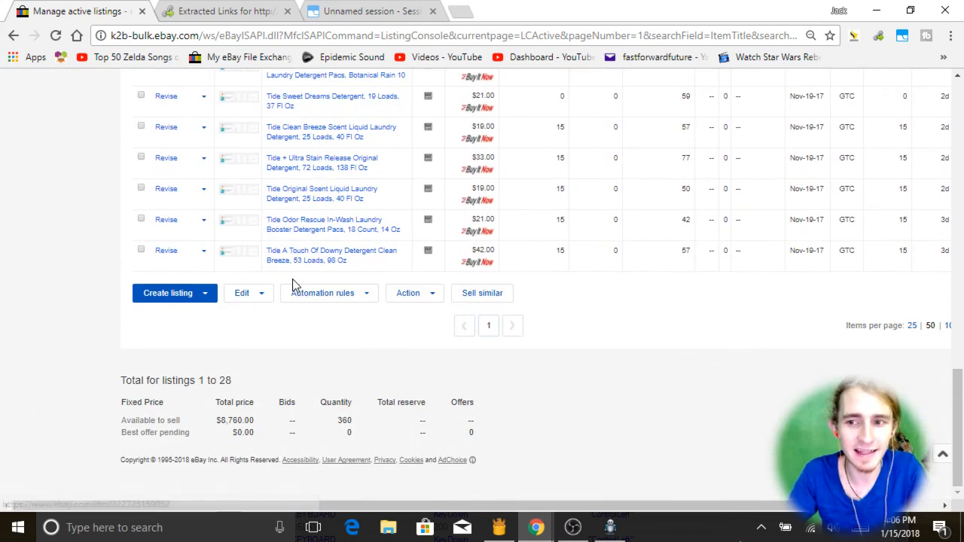
# Select all the Tide listings found and end them, submitting the end-listing review.
pyautogui.scroll(10, 317, 312)
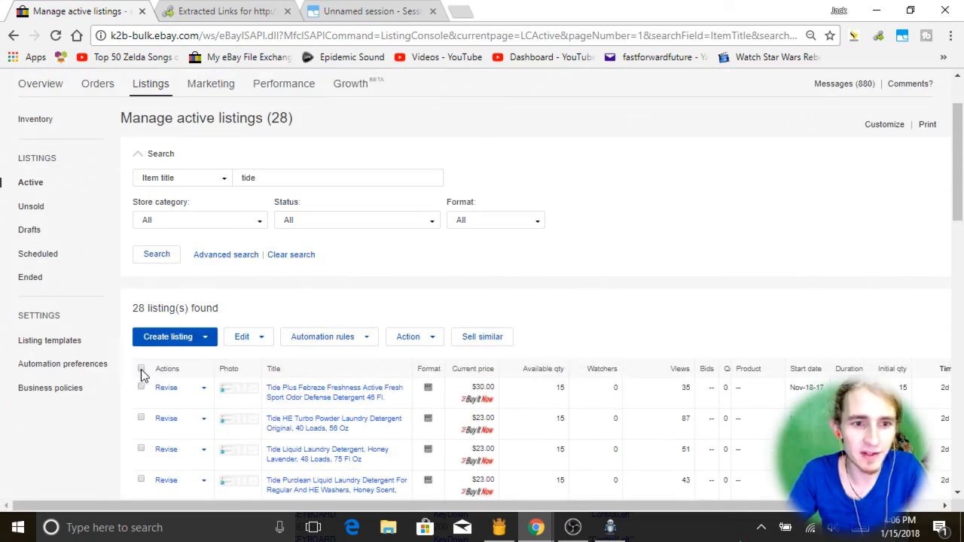
pyautogui.click(414, 338)
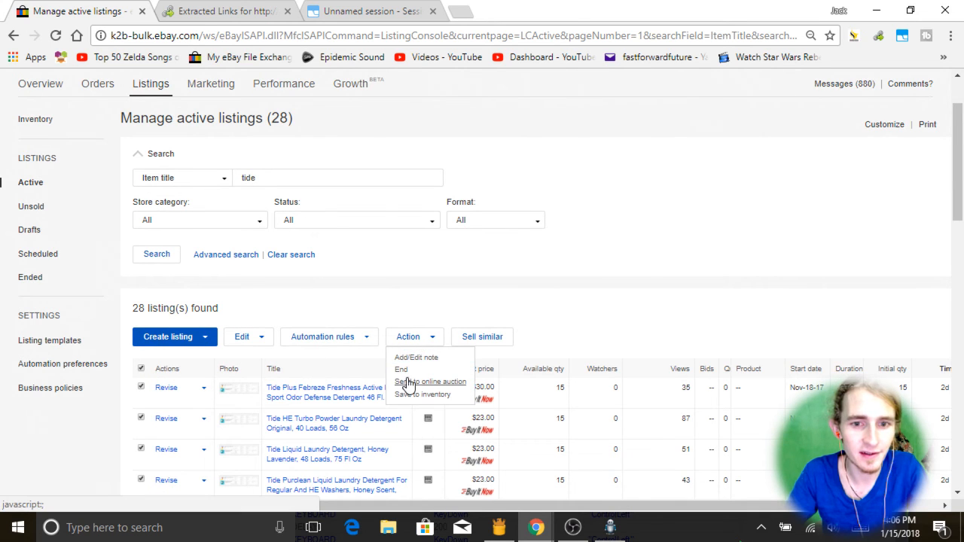
pyautogui.click(403, 371)
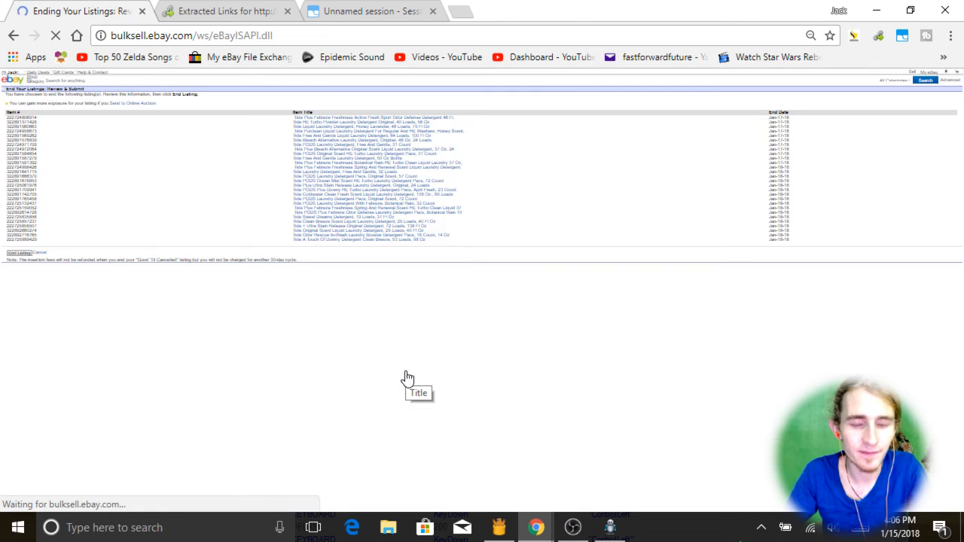
pyautogui.click(19, 253)
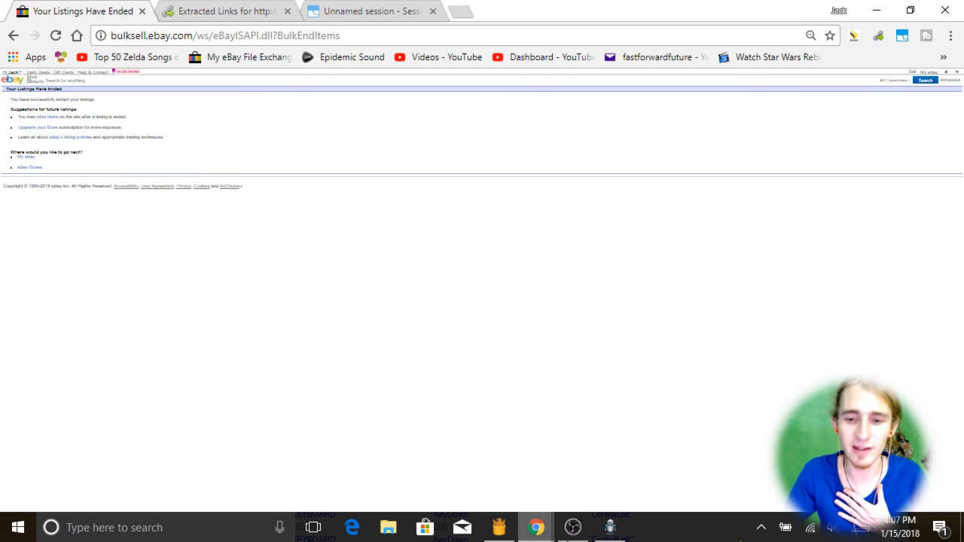
# Search Google for "jitbit macro recorder" in a new browser tab.
pyautogui.click(607, 534)
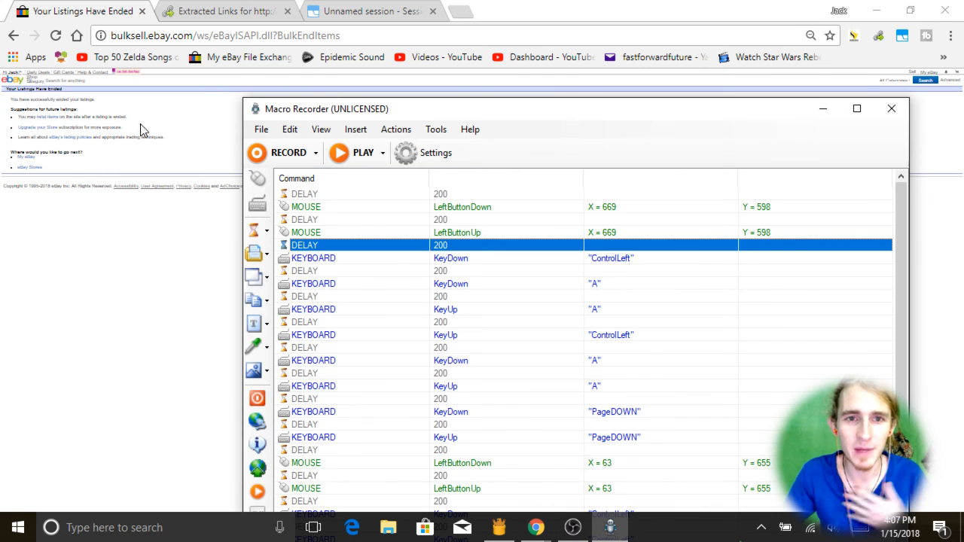
pyautogui.click(184, 153)
pyautogui.click(461, 13)
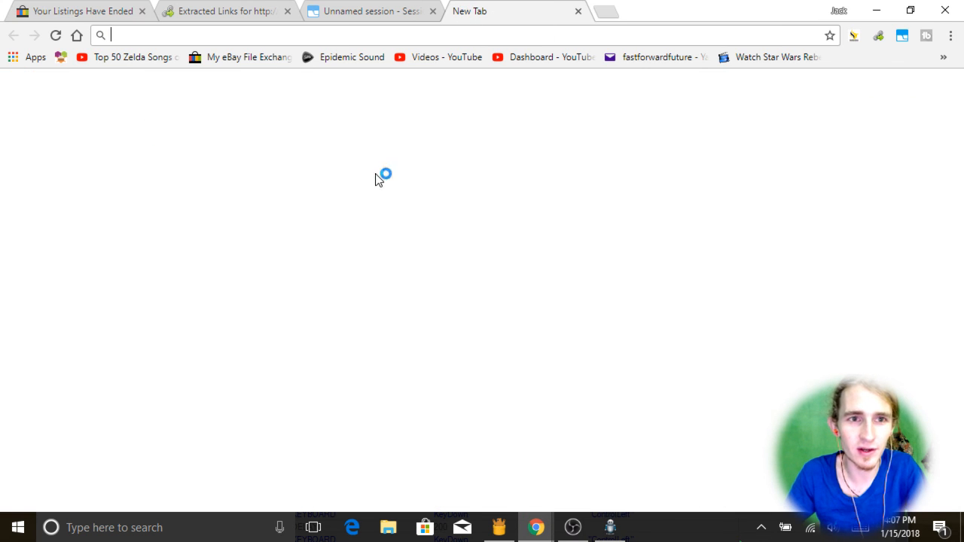
pyautogui.write('ji')
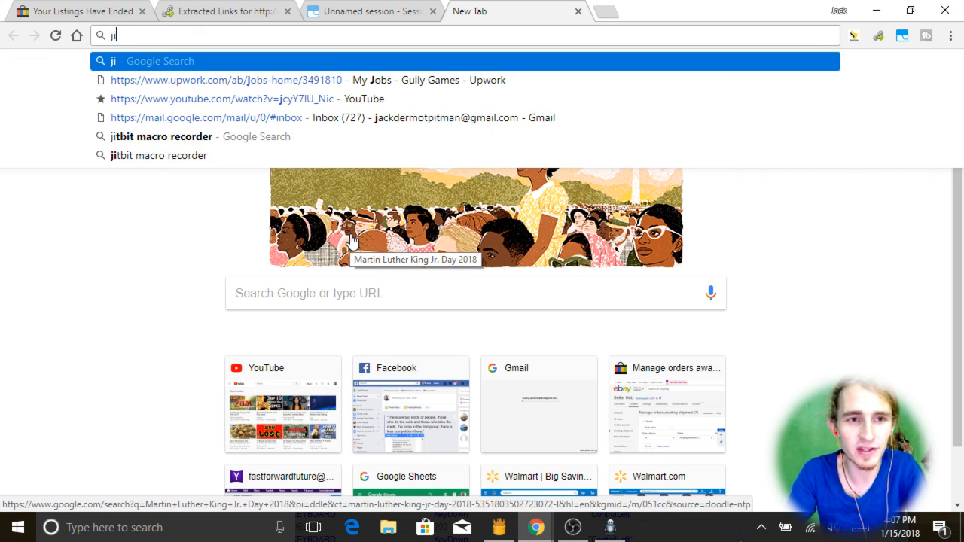
pyautogui.write('tbit macro recorder')
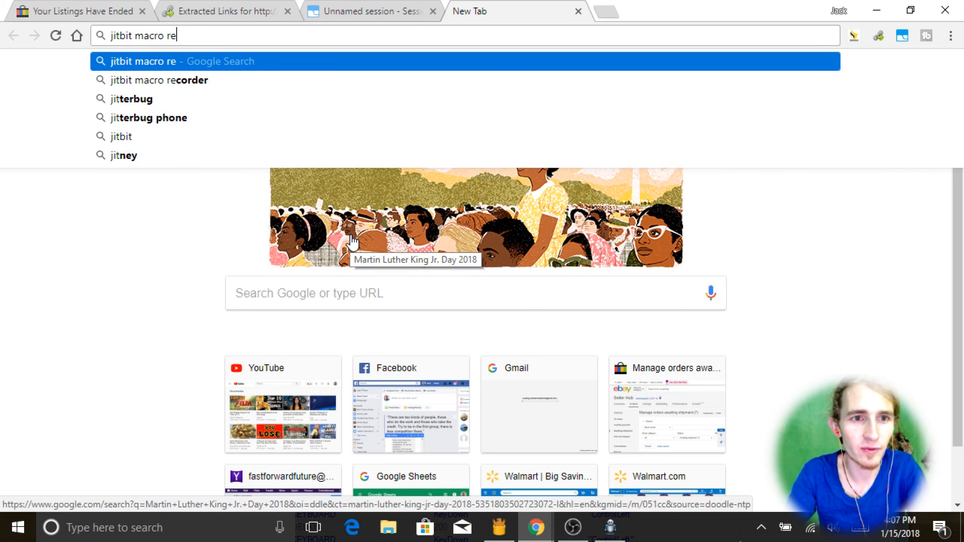
pyautogui.press('Return')
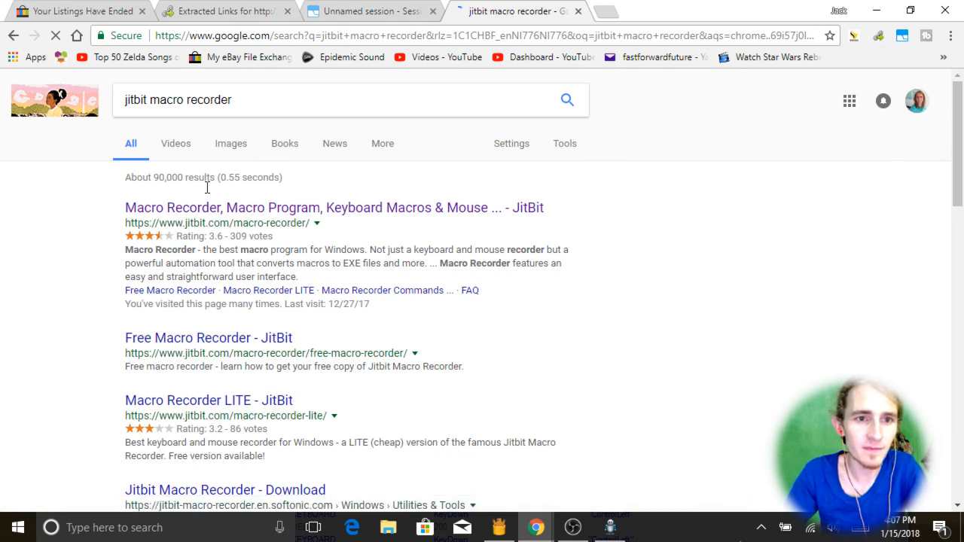
# Refine the search to "jitbit macro recorder affilate" and open Jitbit's "Become our affiliate" page.
pyautogui.click(265, 112)
pyautogui.write('a')
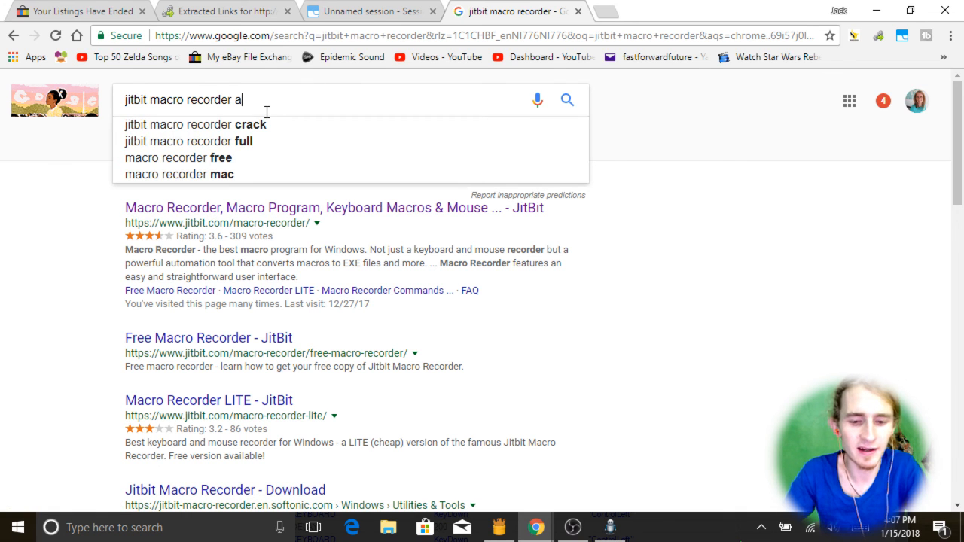
pyautogui.write('ffilate')
pyautogui.press('Return')
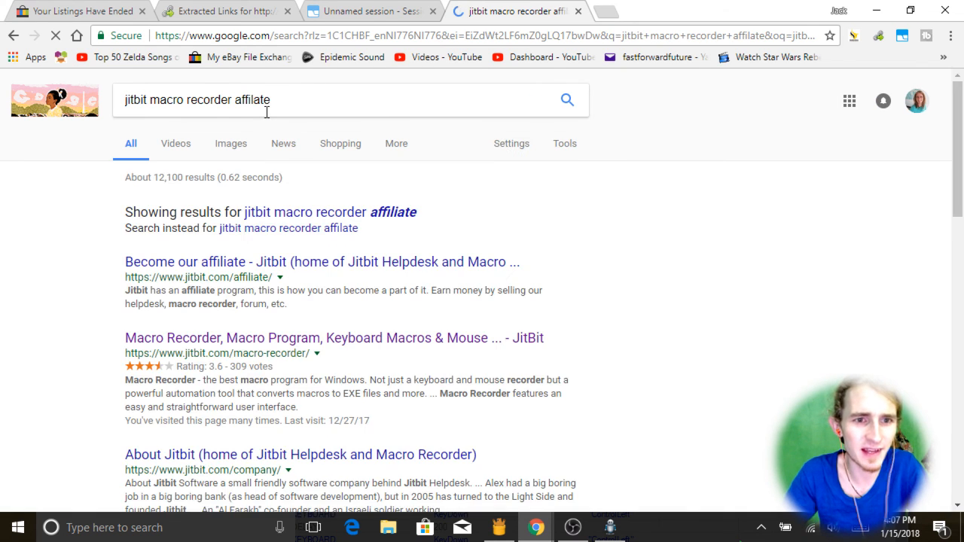
pyautogui.click(224, 269)
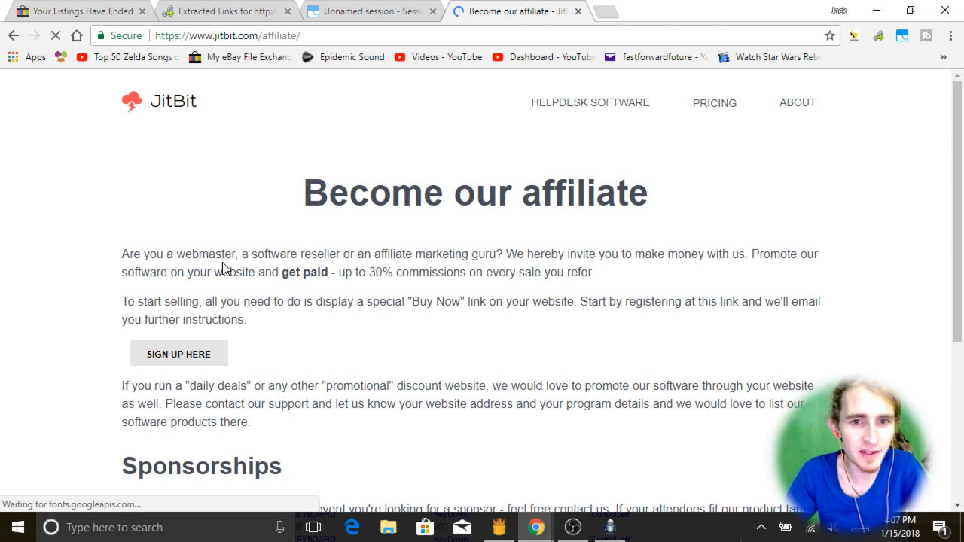
# Read the affiliate program terms on the Jitbit page and open the affiliate sign-up.
pyautogui.scroll(-1, 355, 271)
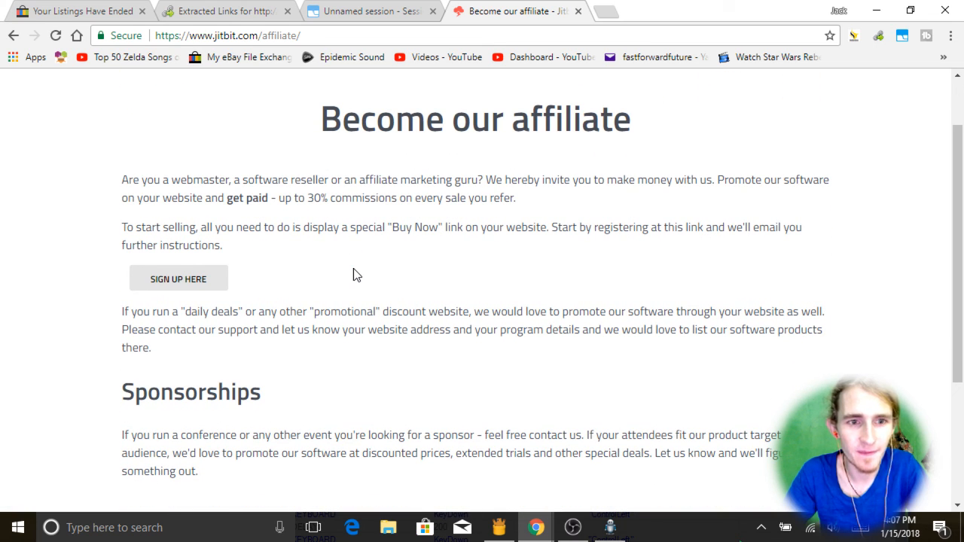
pyautogui.tripleClick(342, 231)
pyautogui.click(405, 232)
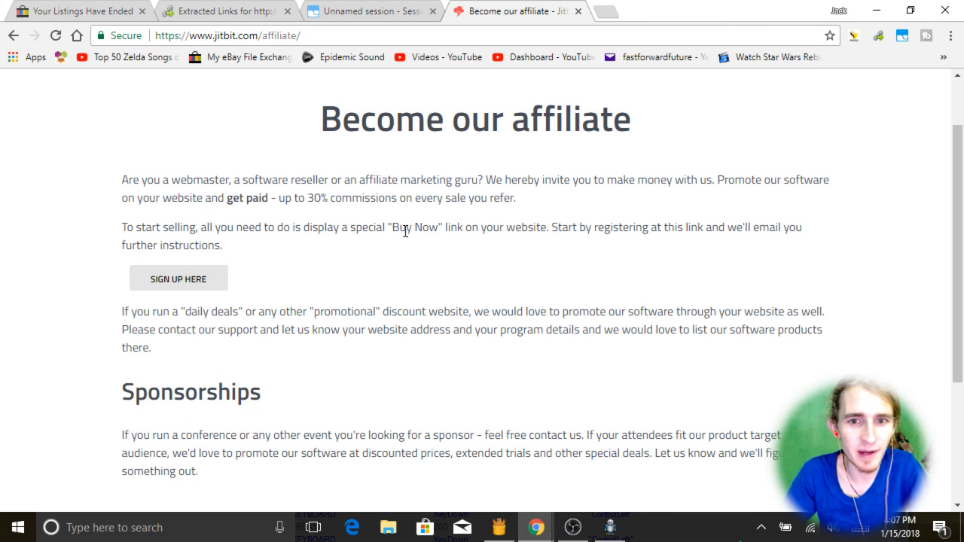
pyautogui.scroll(-1, 411, 232)
pyautogui.scroll(2, 412, 235)
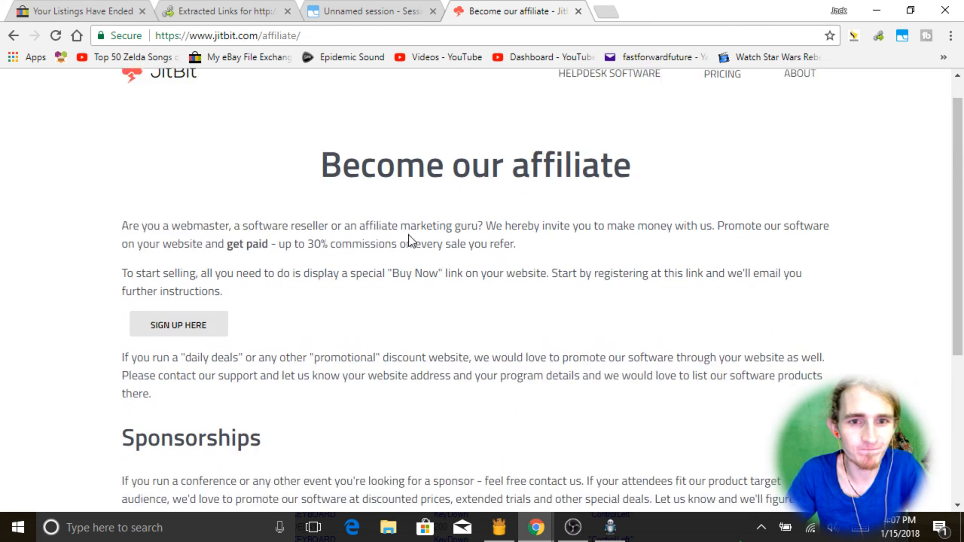
pyautogui.click(188, 360)
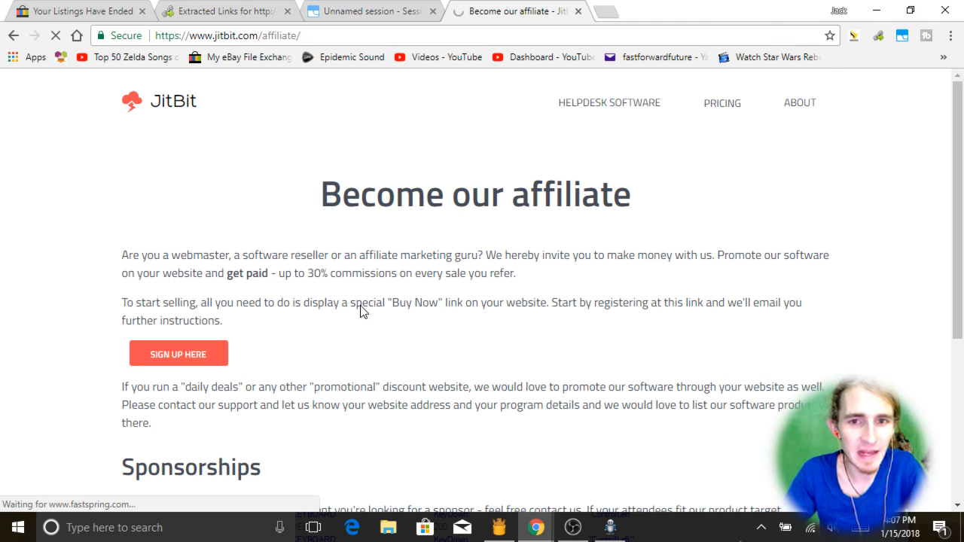